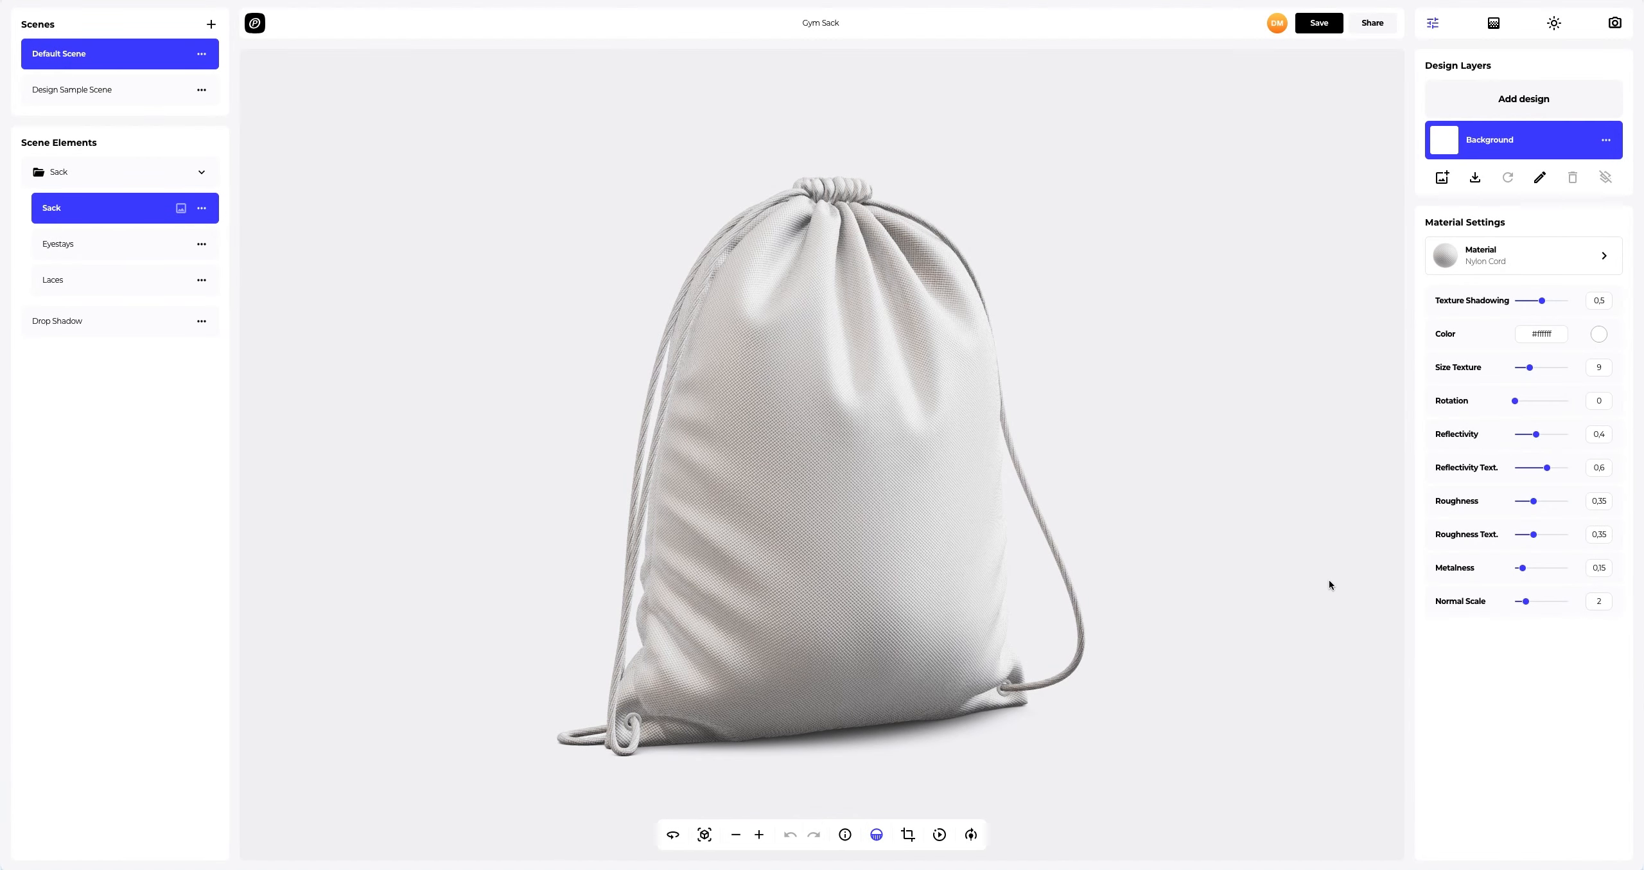
Add the Design.png artwork from the 766 Gym Sack folder as a new design on the sack.
{"action": "left_click_drag", "start_coordinate": [1328, 583], "coordinate": [362, 572]}
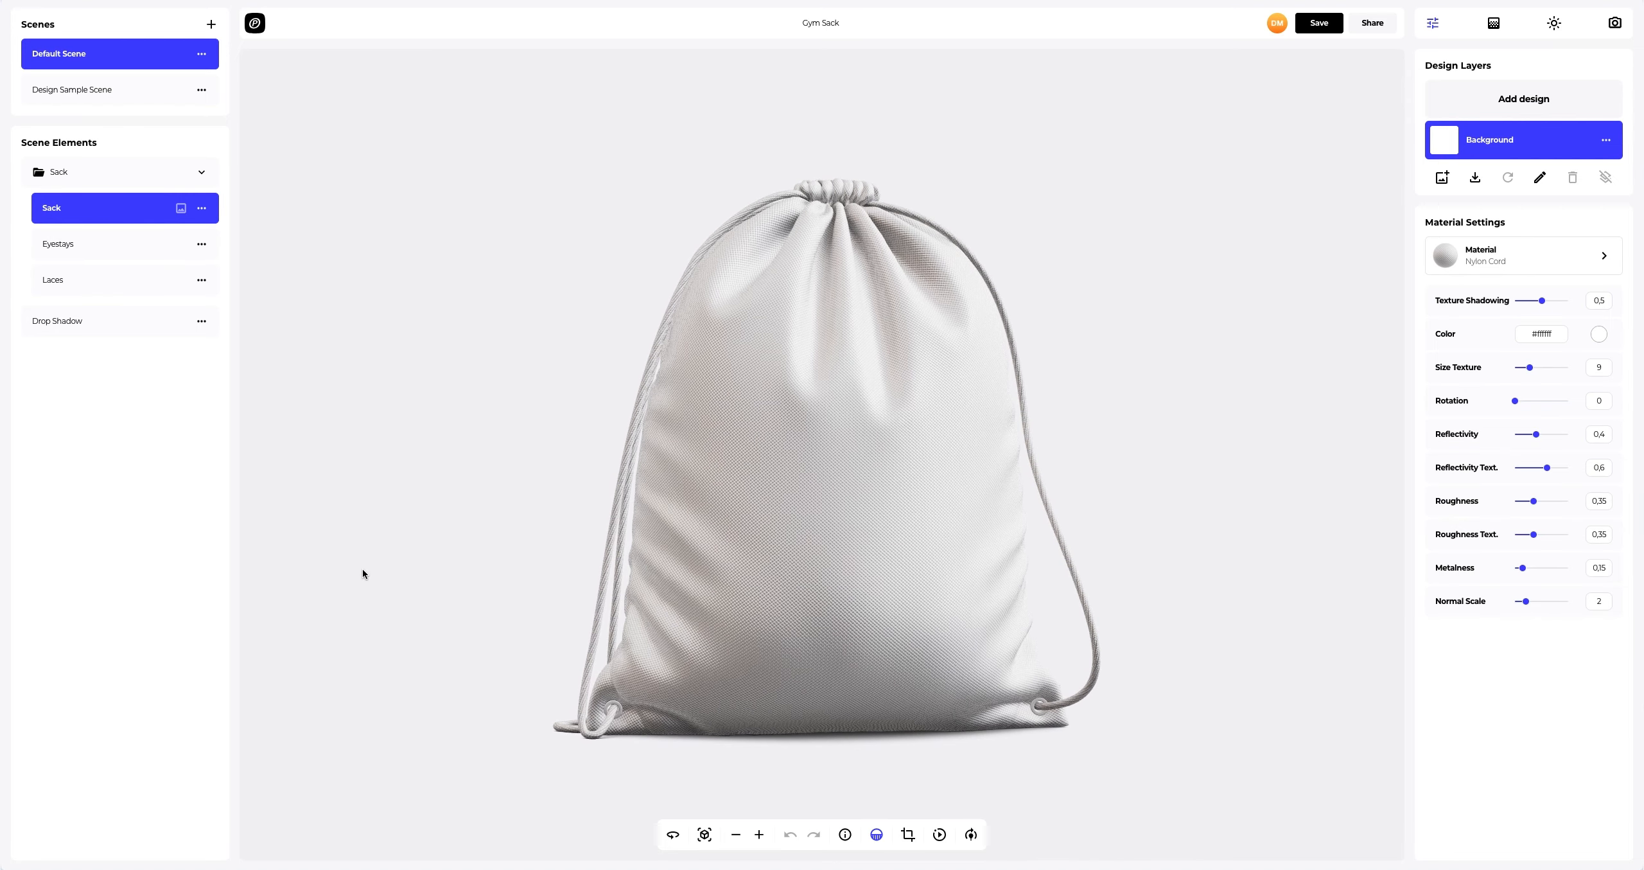
{"action": "scroll", "coordinate": [761, 546], "scroll_direction": "up", "scroll_amount": 1}
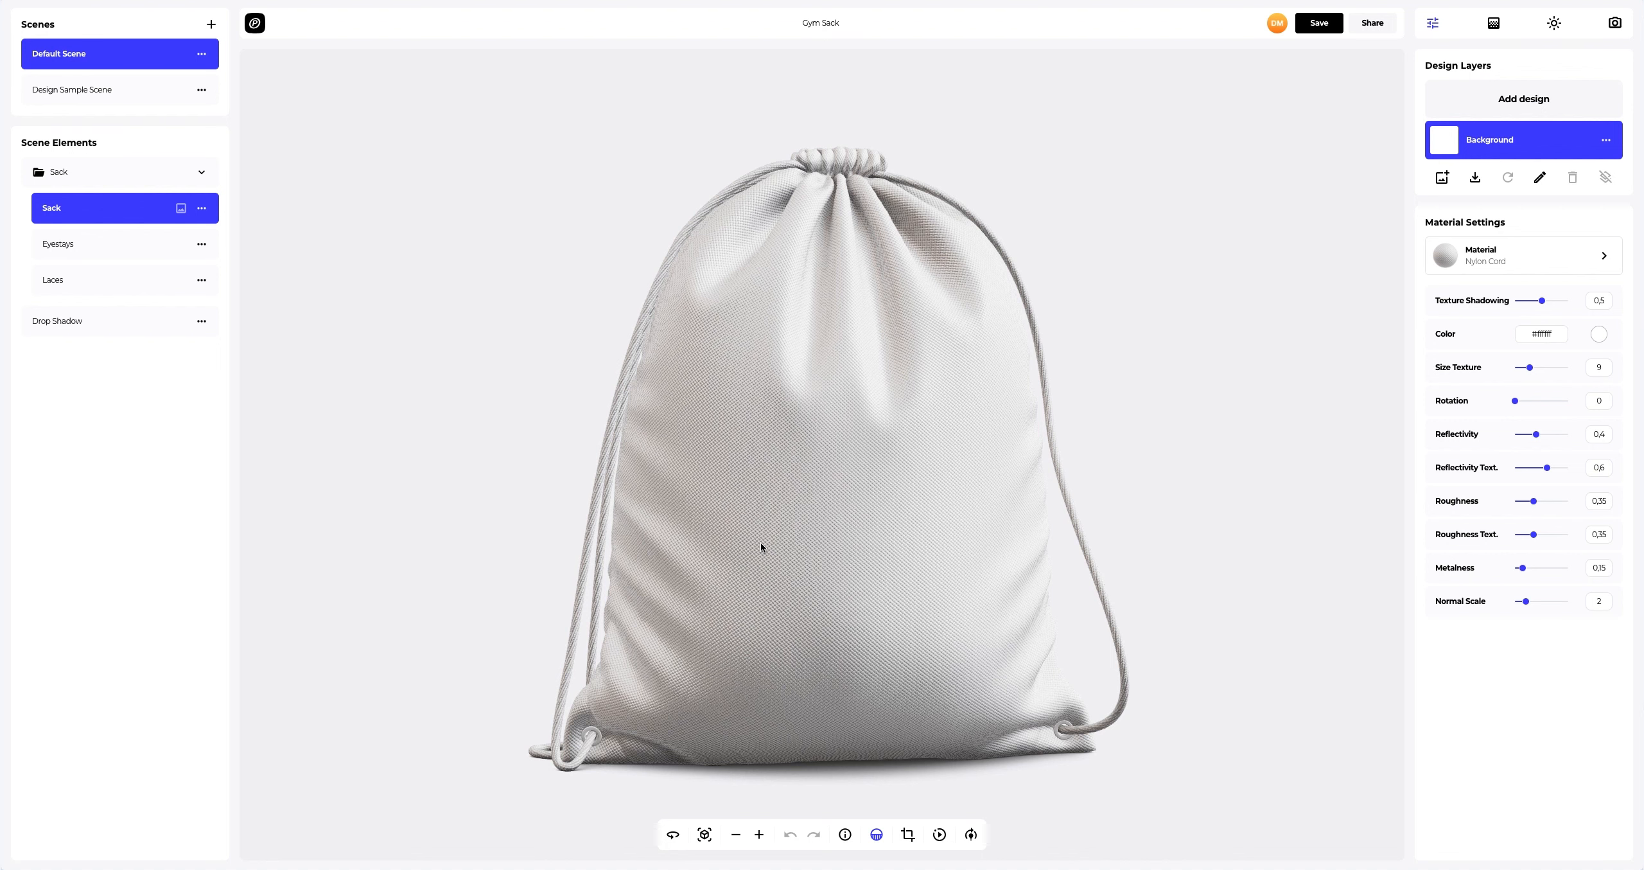
{"action": "scroll", "coordinate": [760, 546], "scroll_direction": "up", "scroll_amount": 1}
{"action": "right_click_drag", "start_coordinate": [760, 546], "coordinate": [715, 513]}
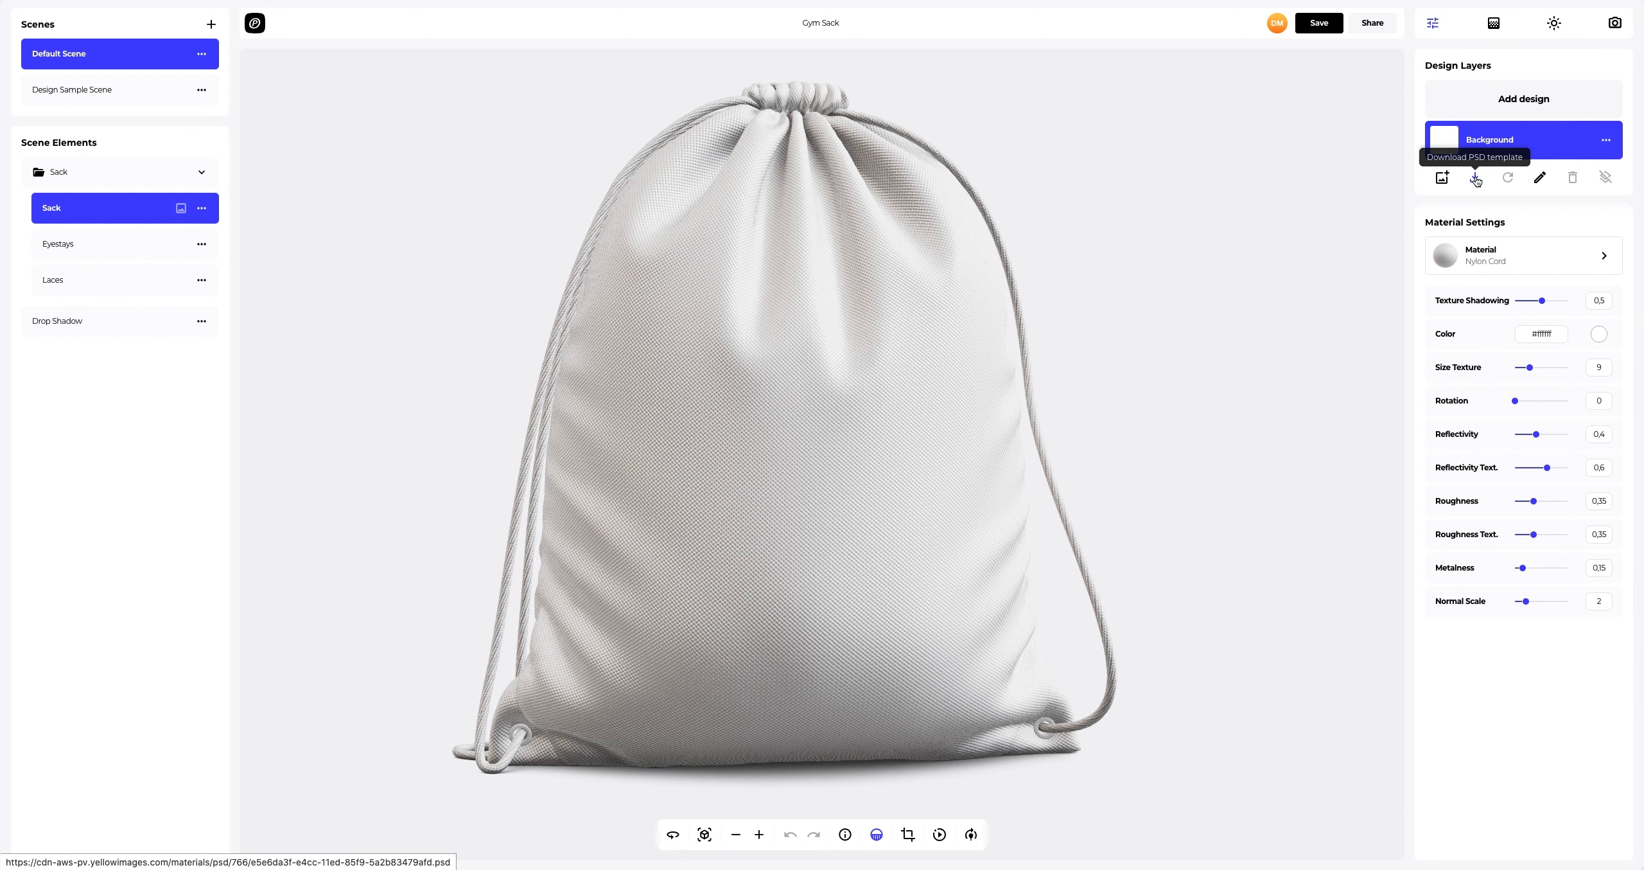
{"action": "left_click", "coordinate": [1521, 103]}
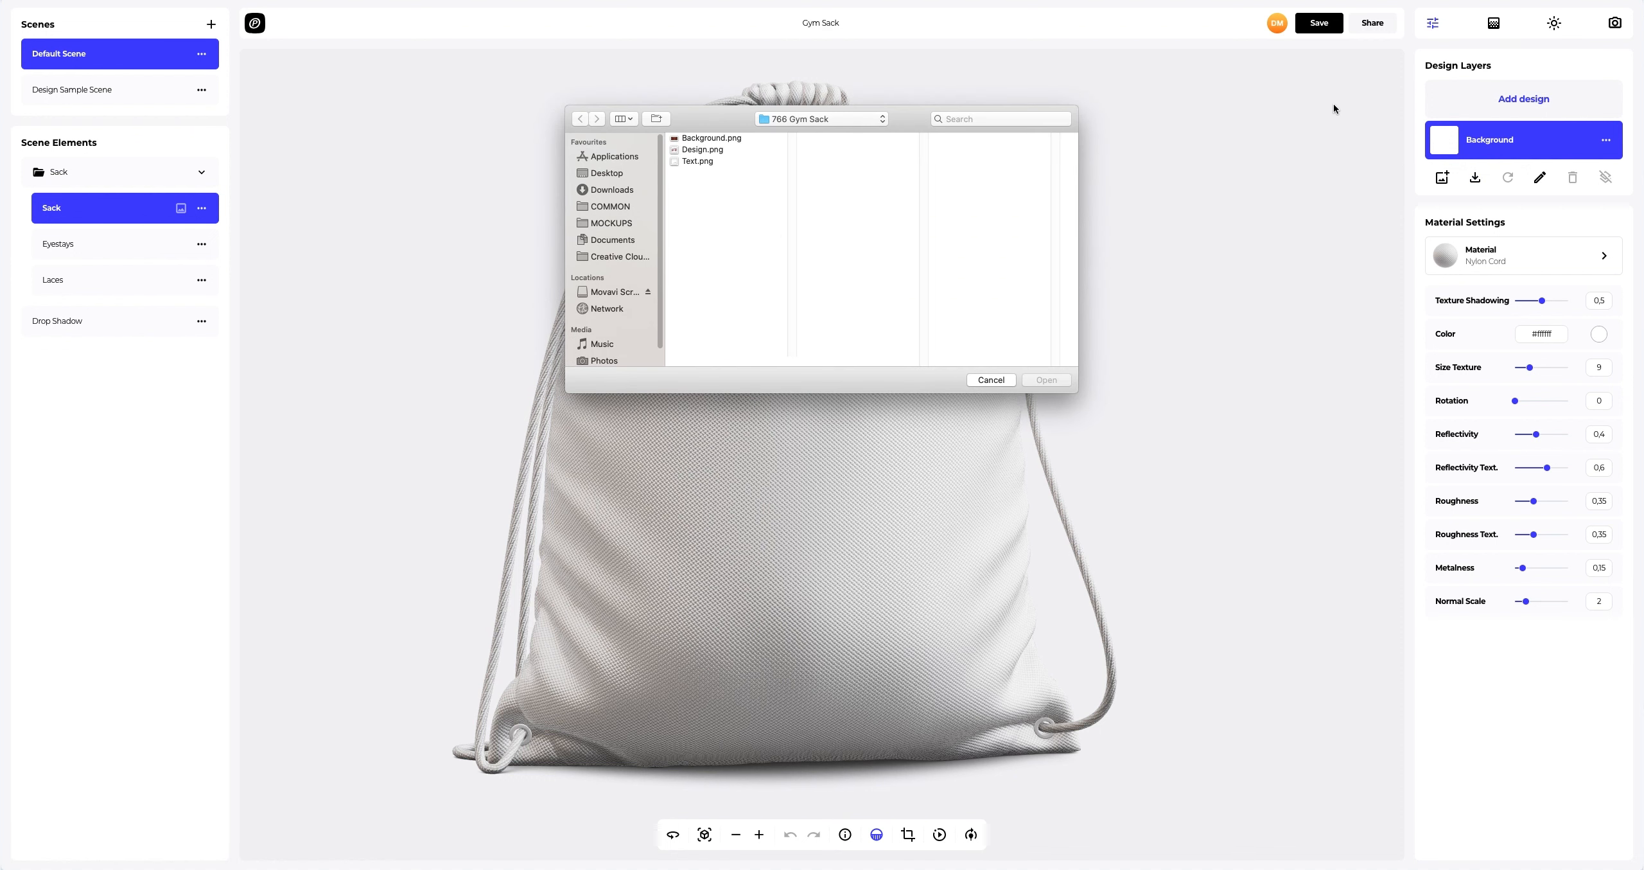
{"action": "left_click", "coordinate": [702, 150]}
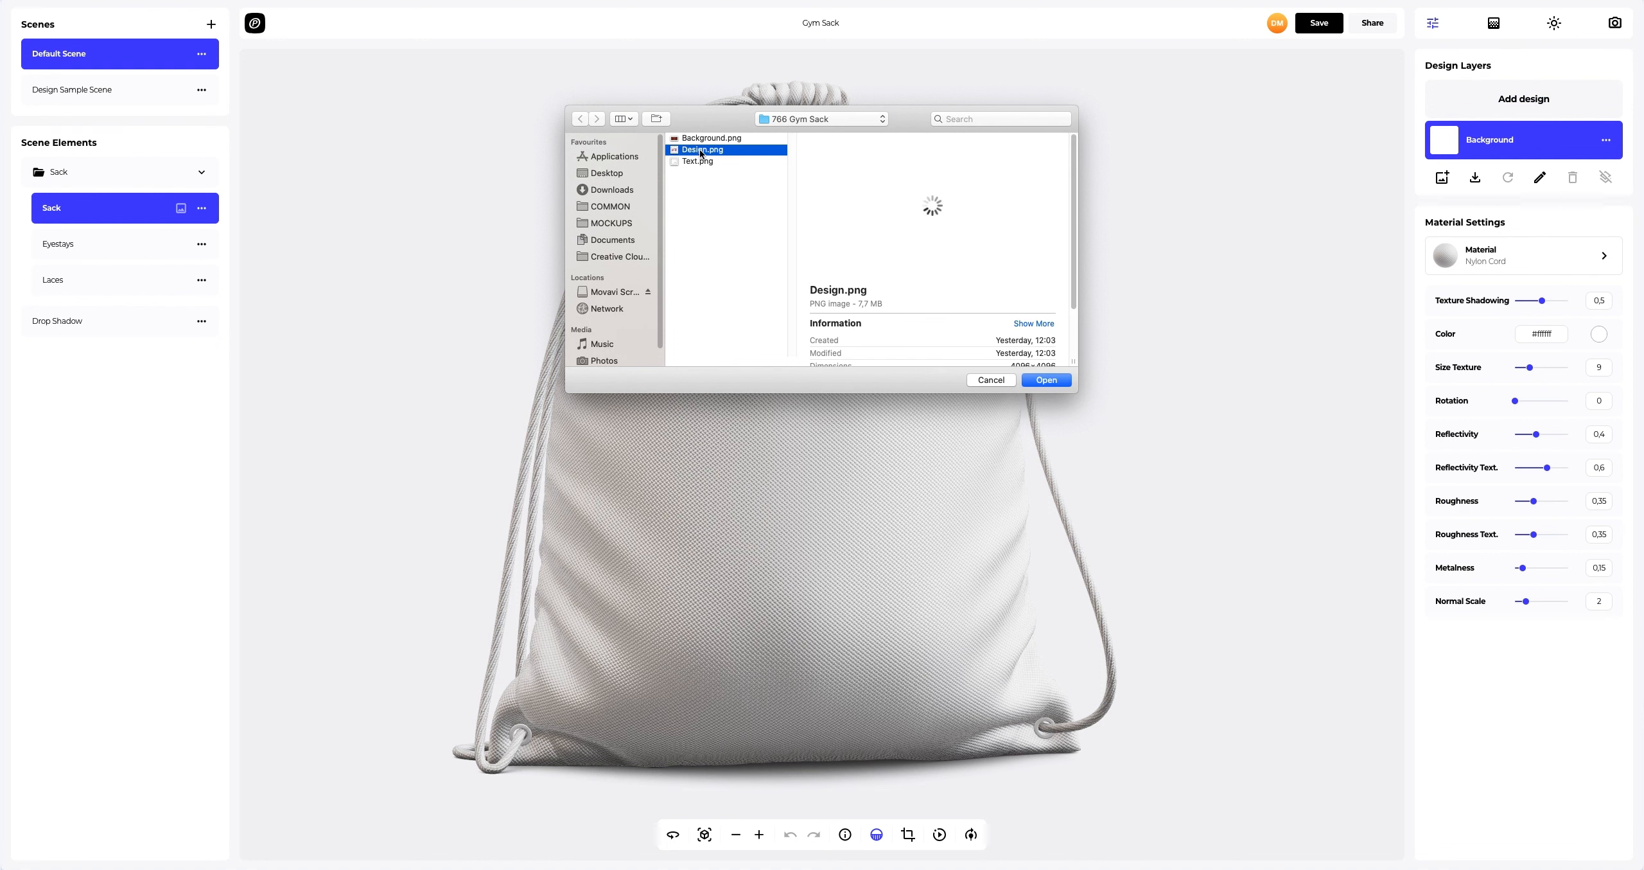
{"action": "left_click", "coordinate": [1035, 383]}
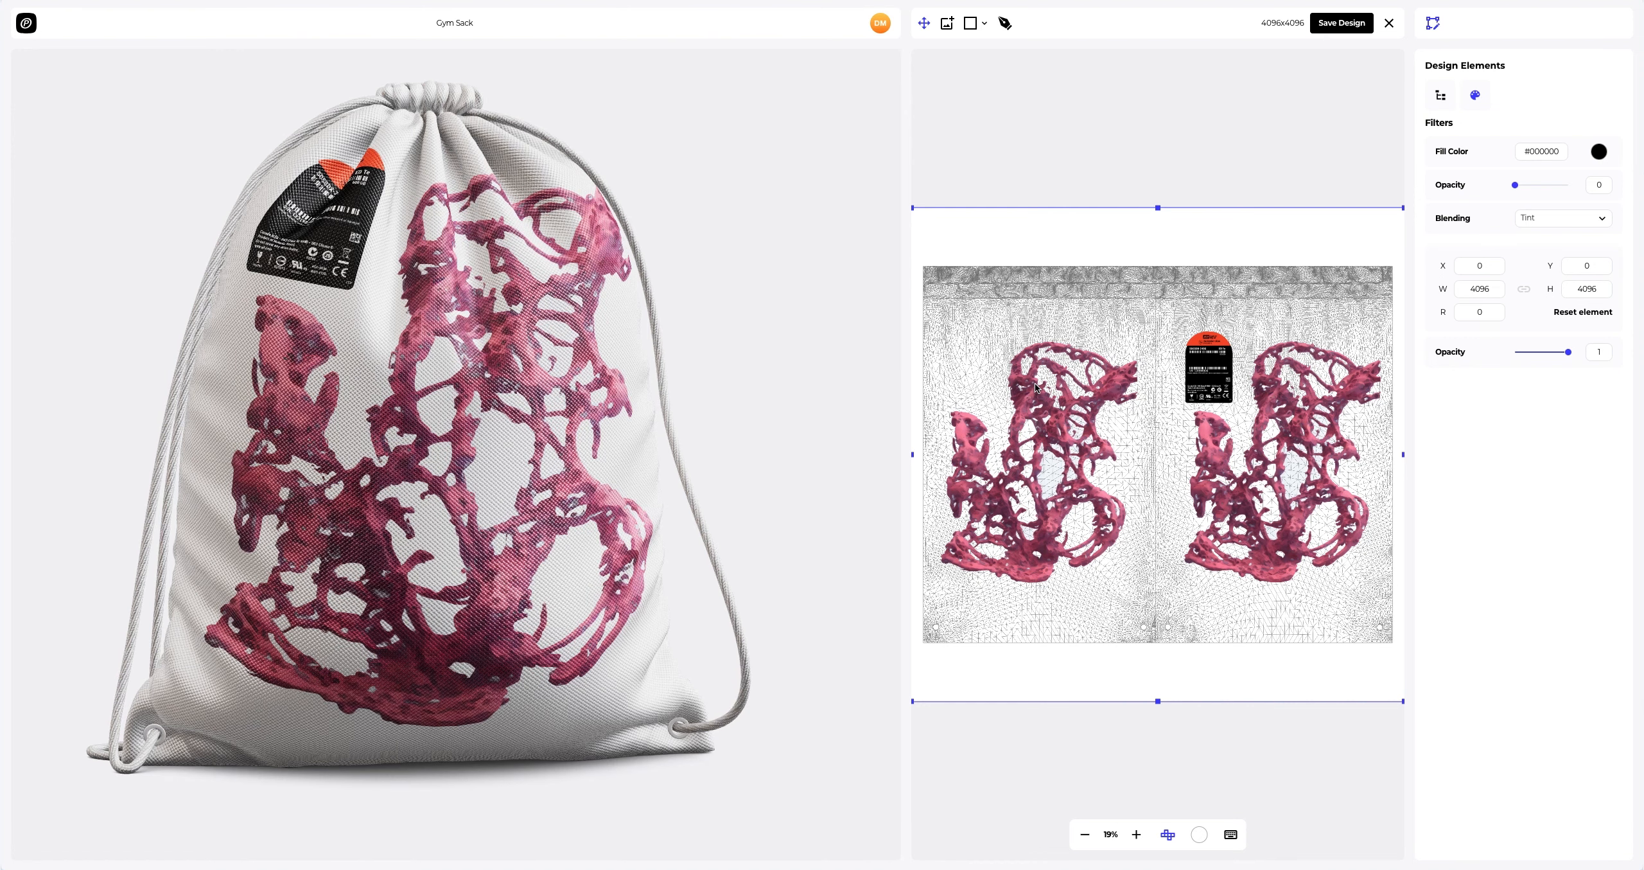
Nudge the artwork on the sack template to about X -11, Y -11 and save the design.
{"action": "left_click_drag", "start_coordinate": [881, 385], "coordinate": [469, 391]}
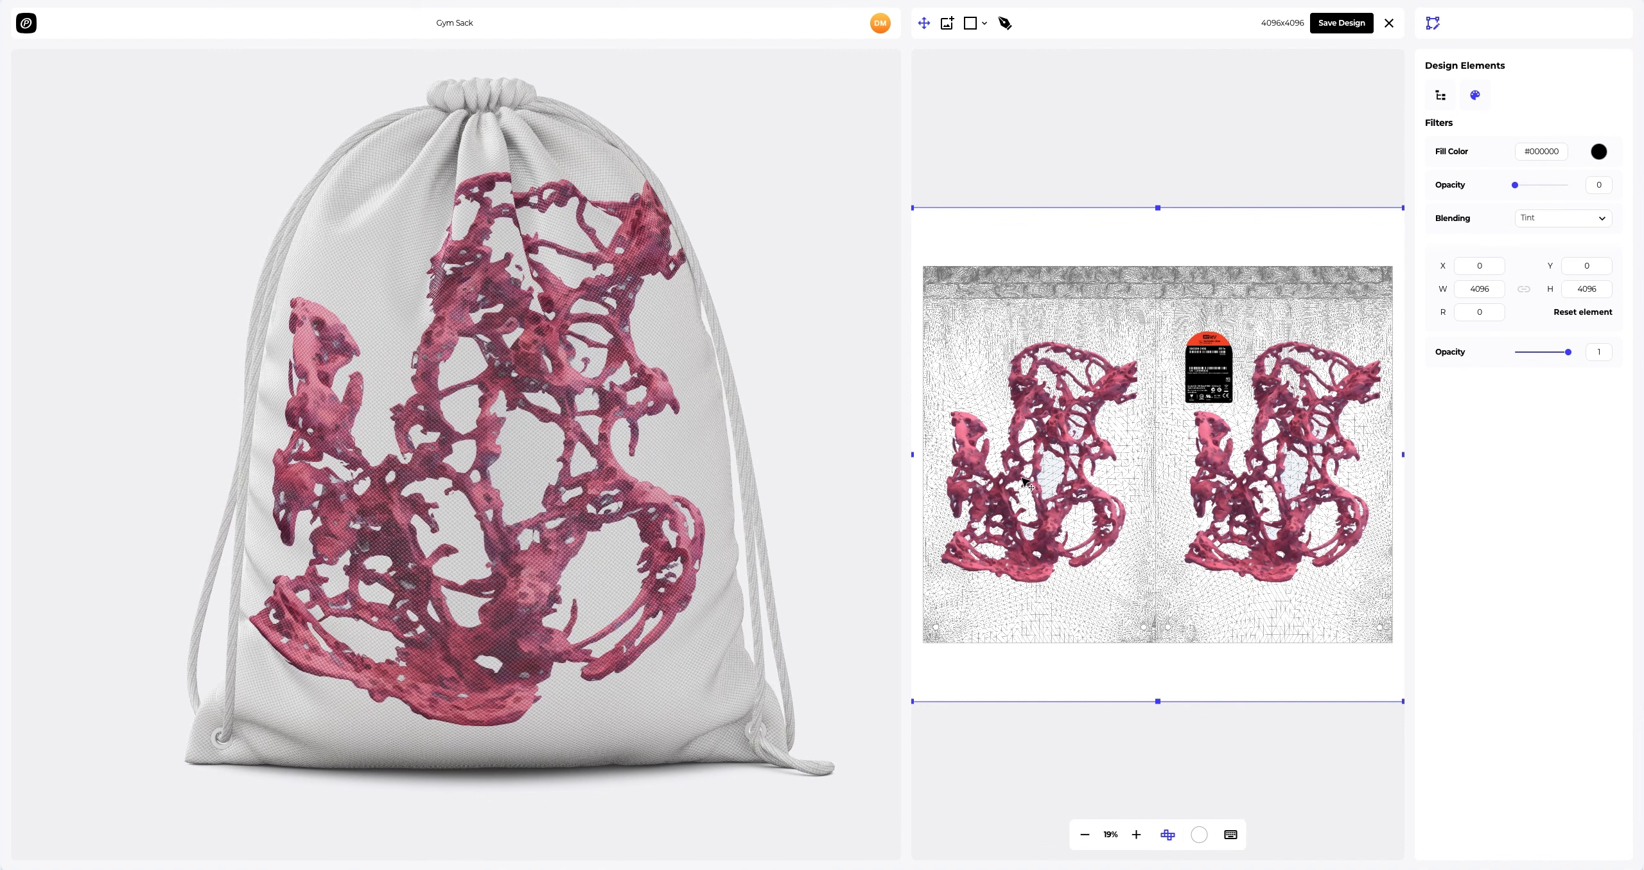
{"action": "left_click_drag", "start_coordinate": [1027, 481], "coordinate": [1020, 483]}
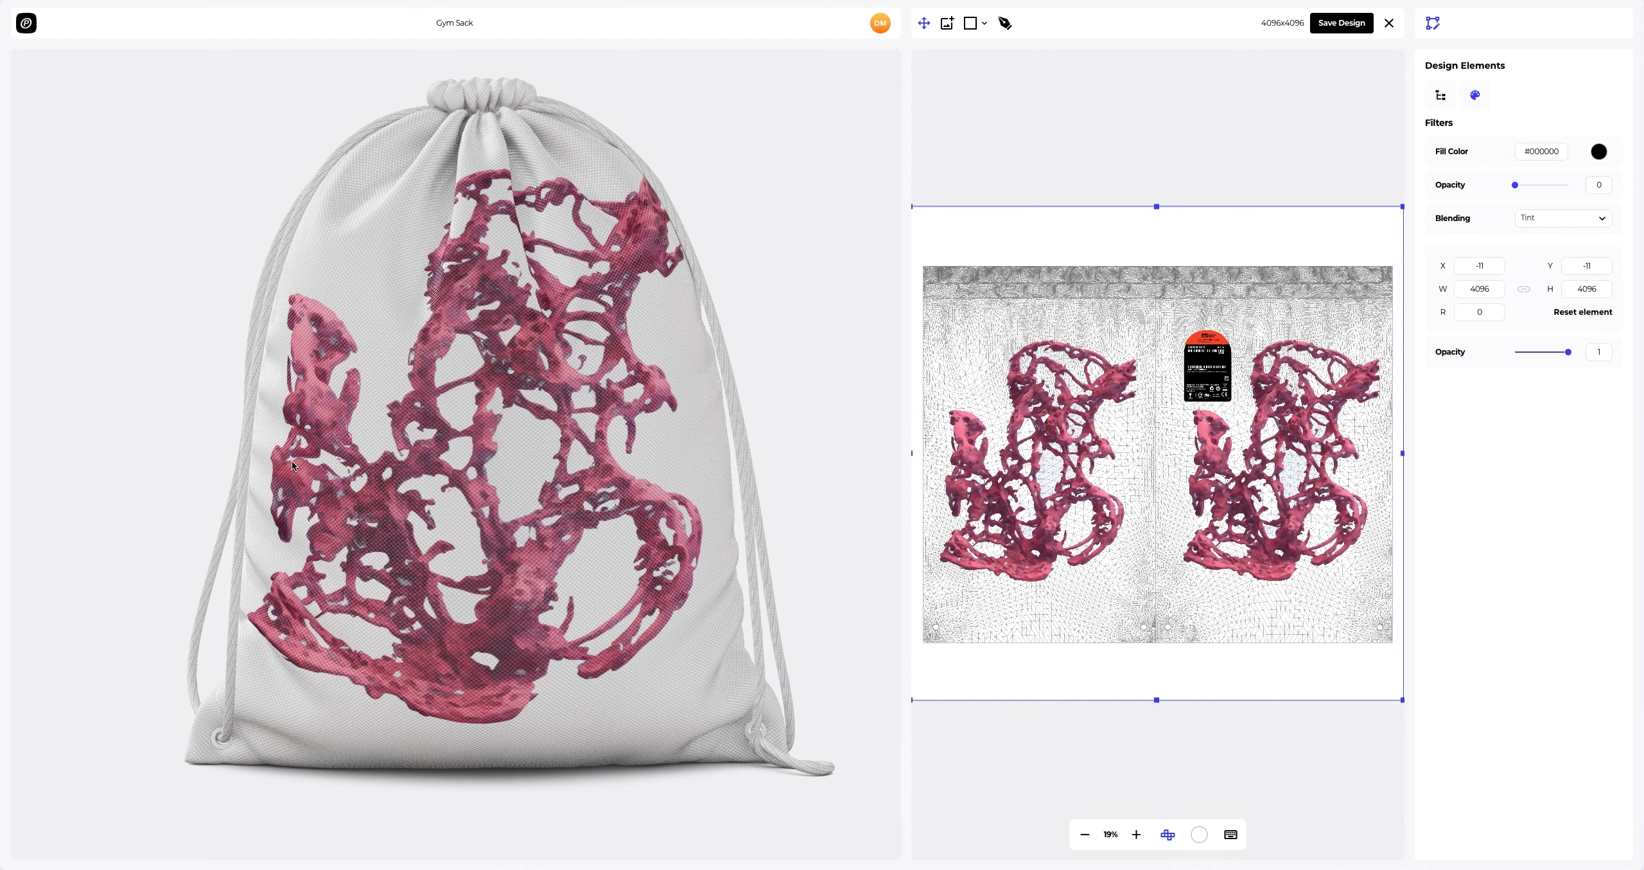
{"action": "left_click_drag", "start_coordinate": [291, 460], "coordinate": [716, 464]}
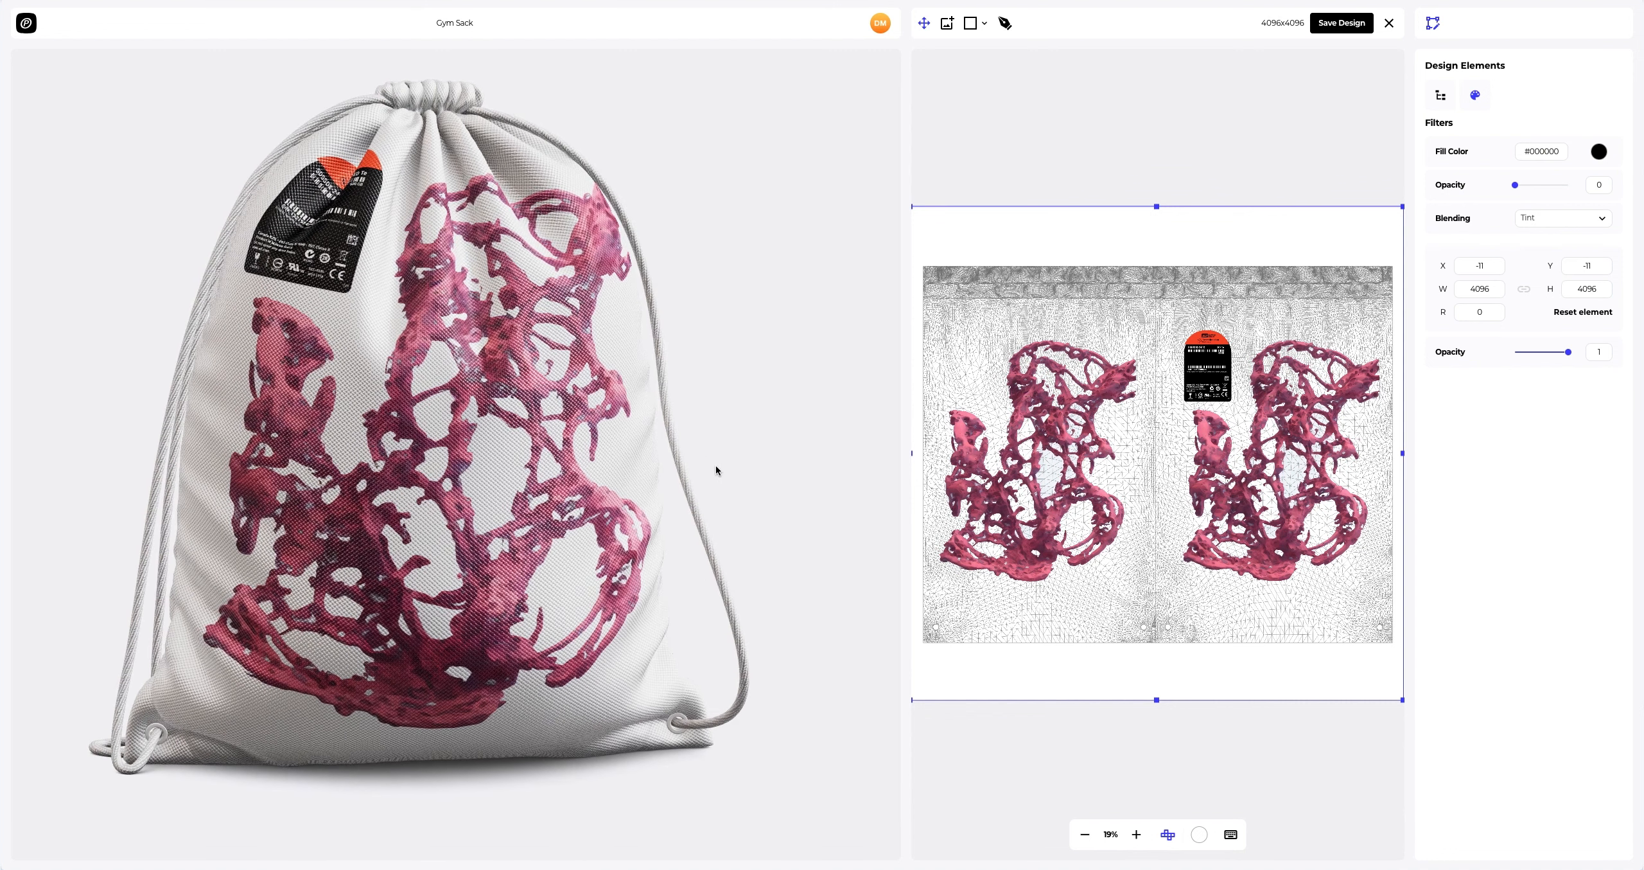
{"action": "left_click", "coordinate": [1339, 29]}
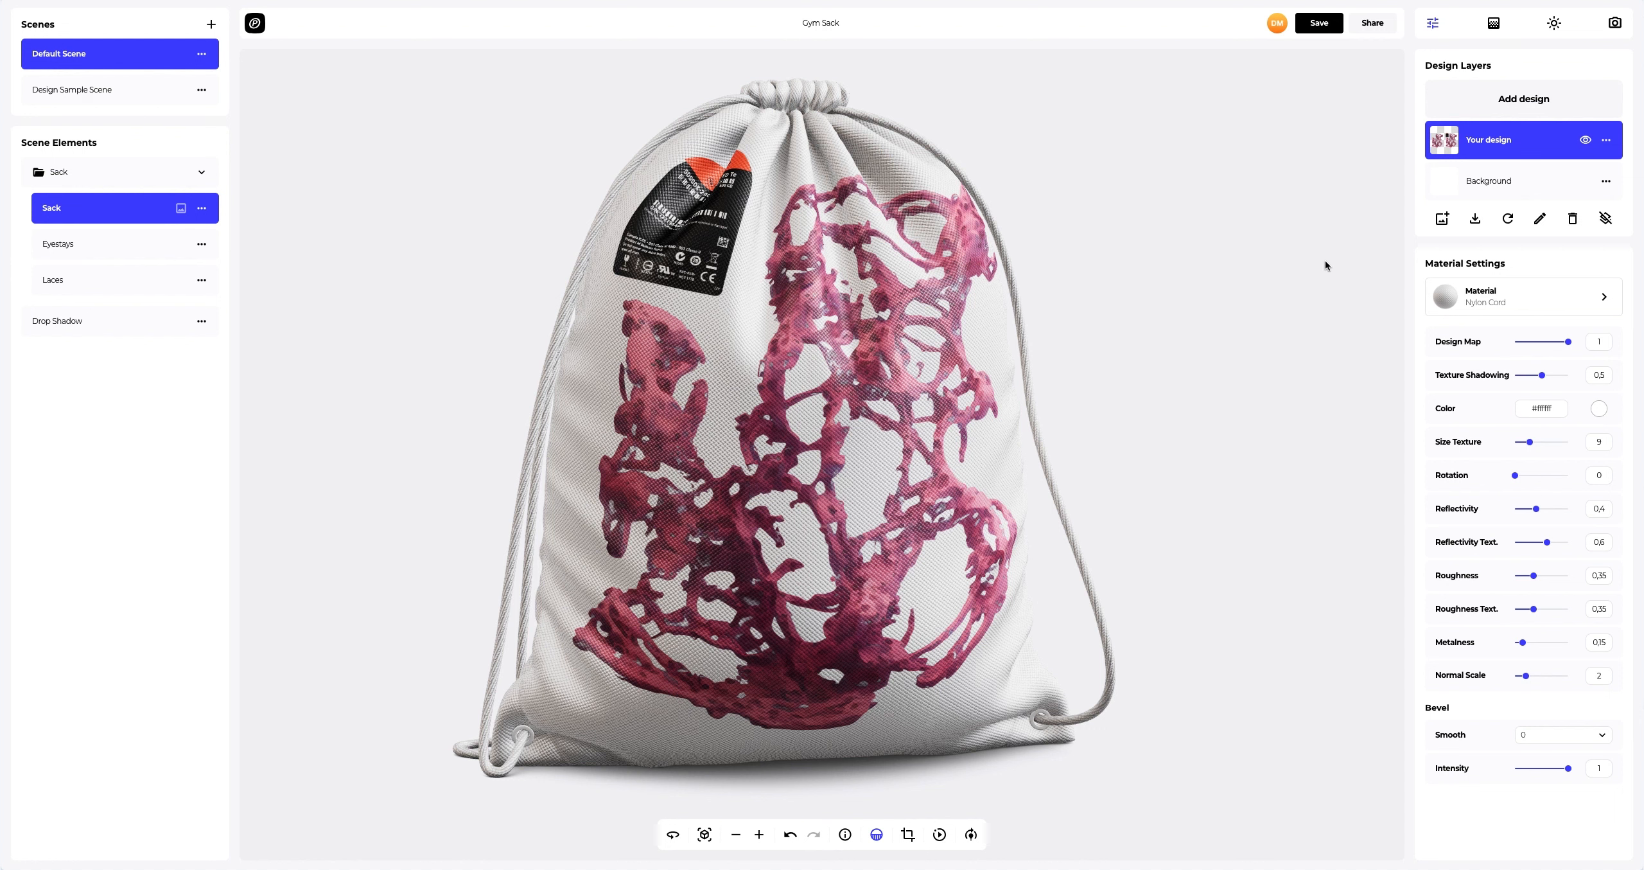
Add Text.png from the 766 Gym Sack folder as a second design layer on the sack and save it.
{"action": "left_click", "coordinate": [1525, 103]}
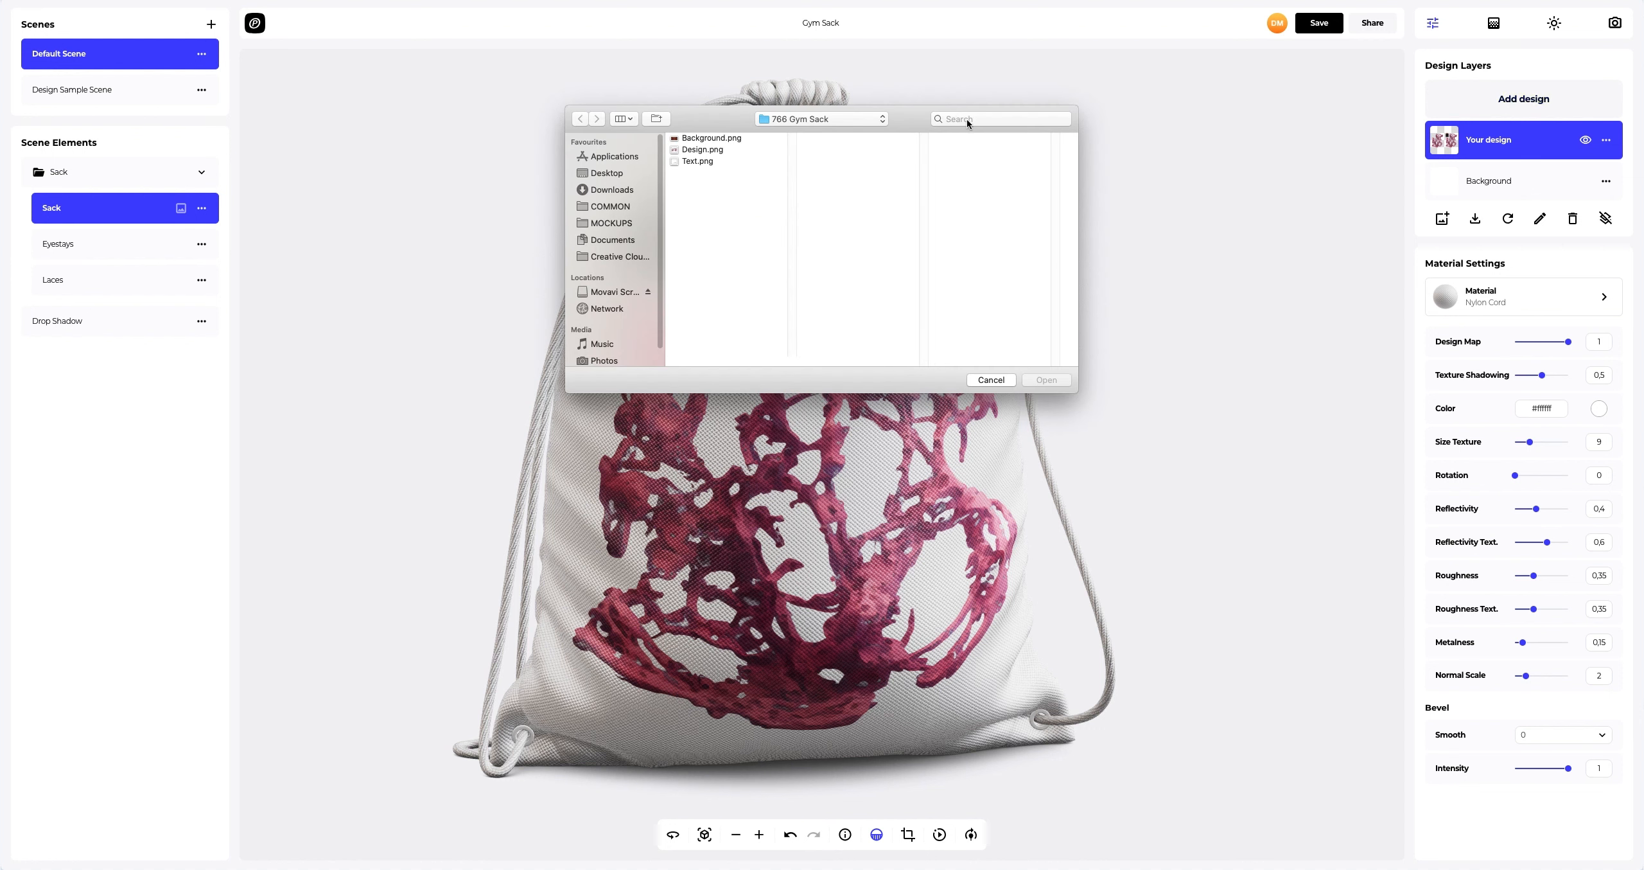
{"action": "left_click", "coordinate": [710, 161]}
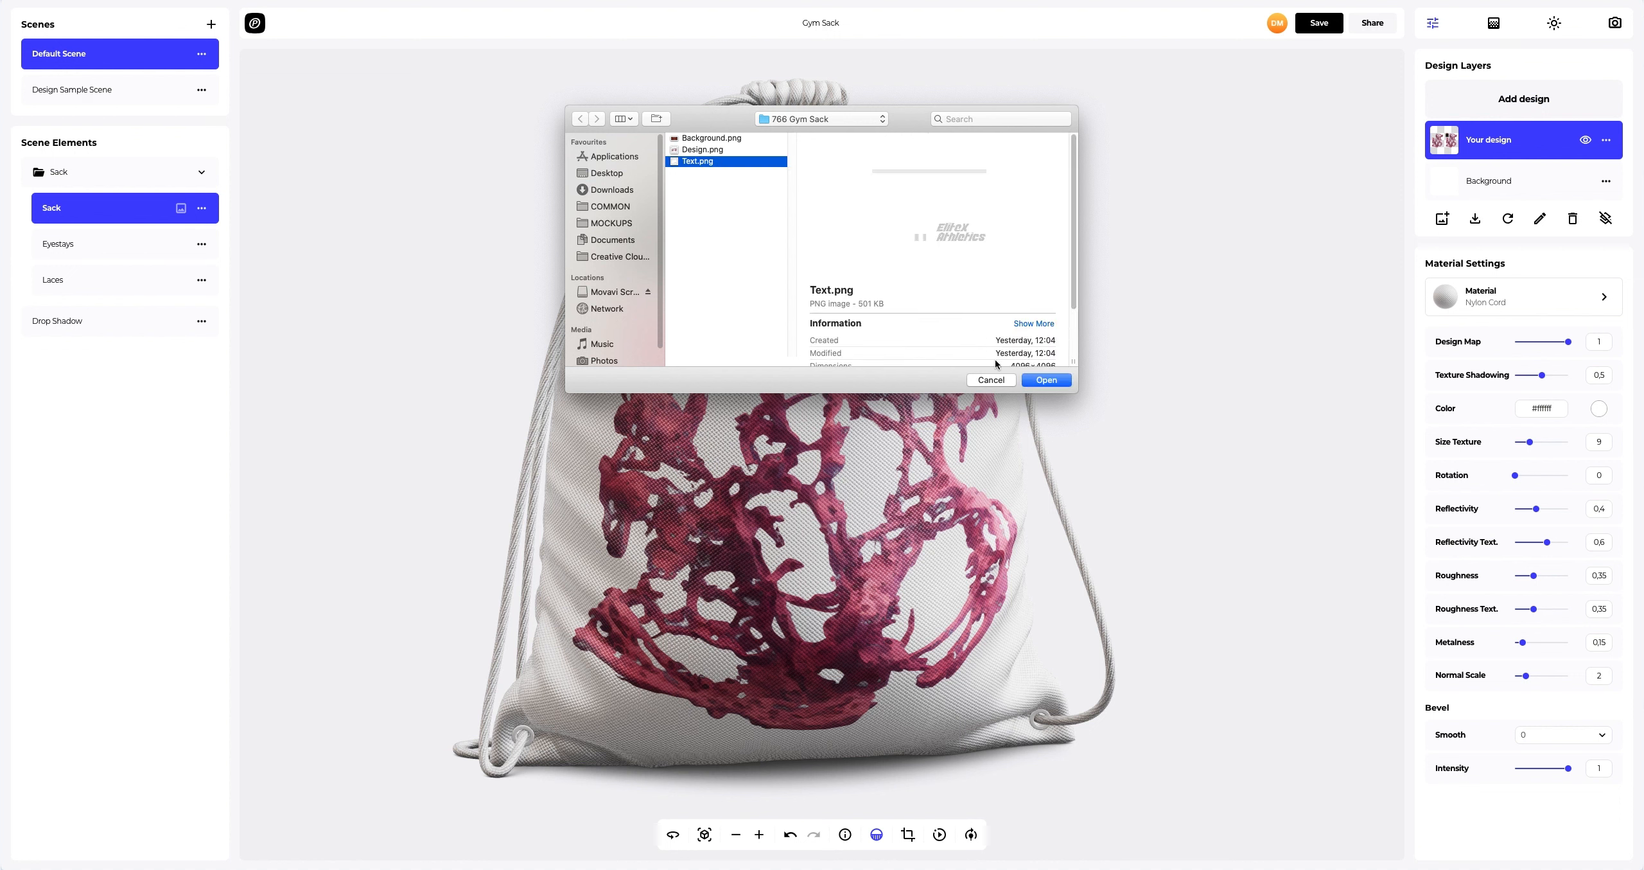
{"action": "left_click", "coordinate": [1027, 381]}
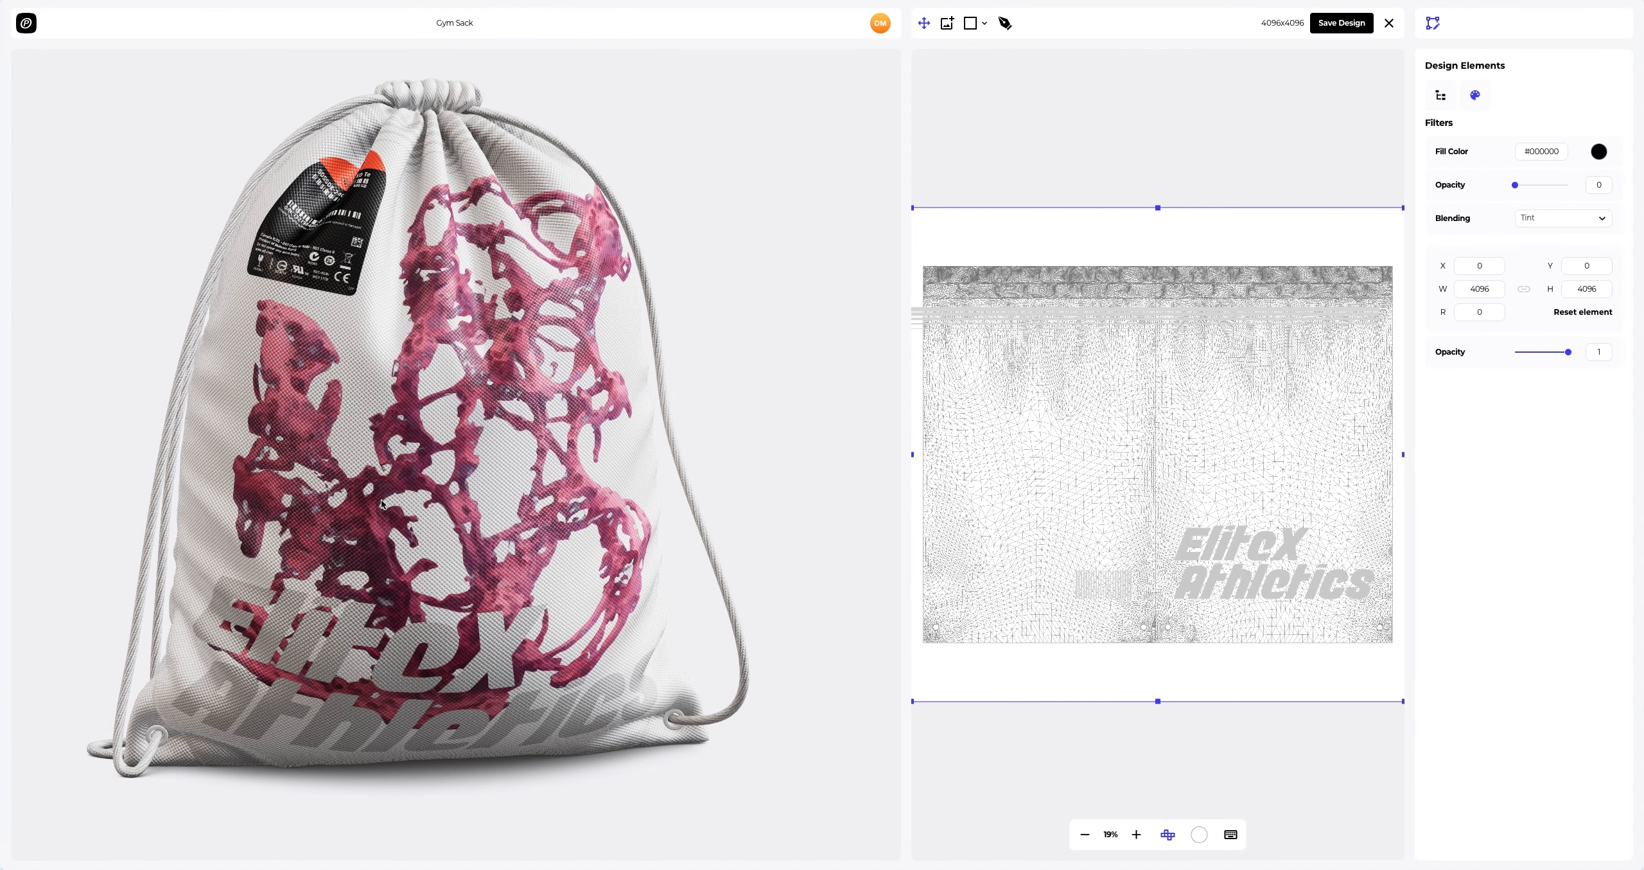
{"action": "left_click_drag", "start_coordinate": [285, 611], "coordinate": [1059, 596]}
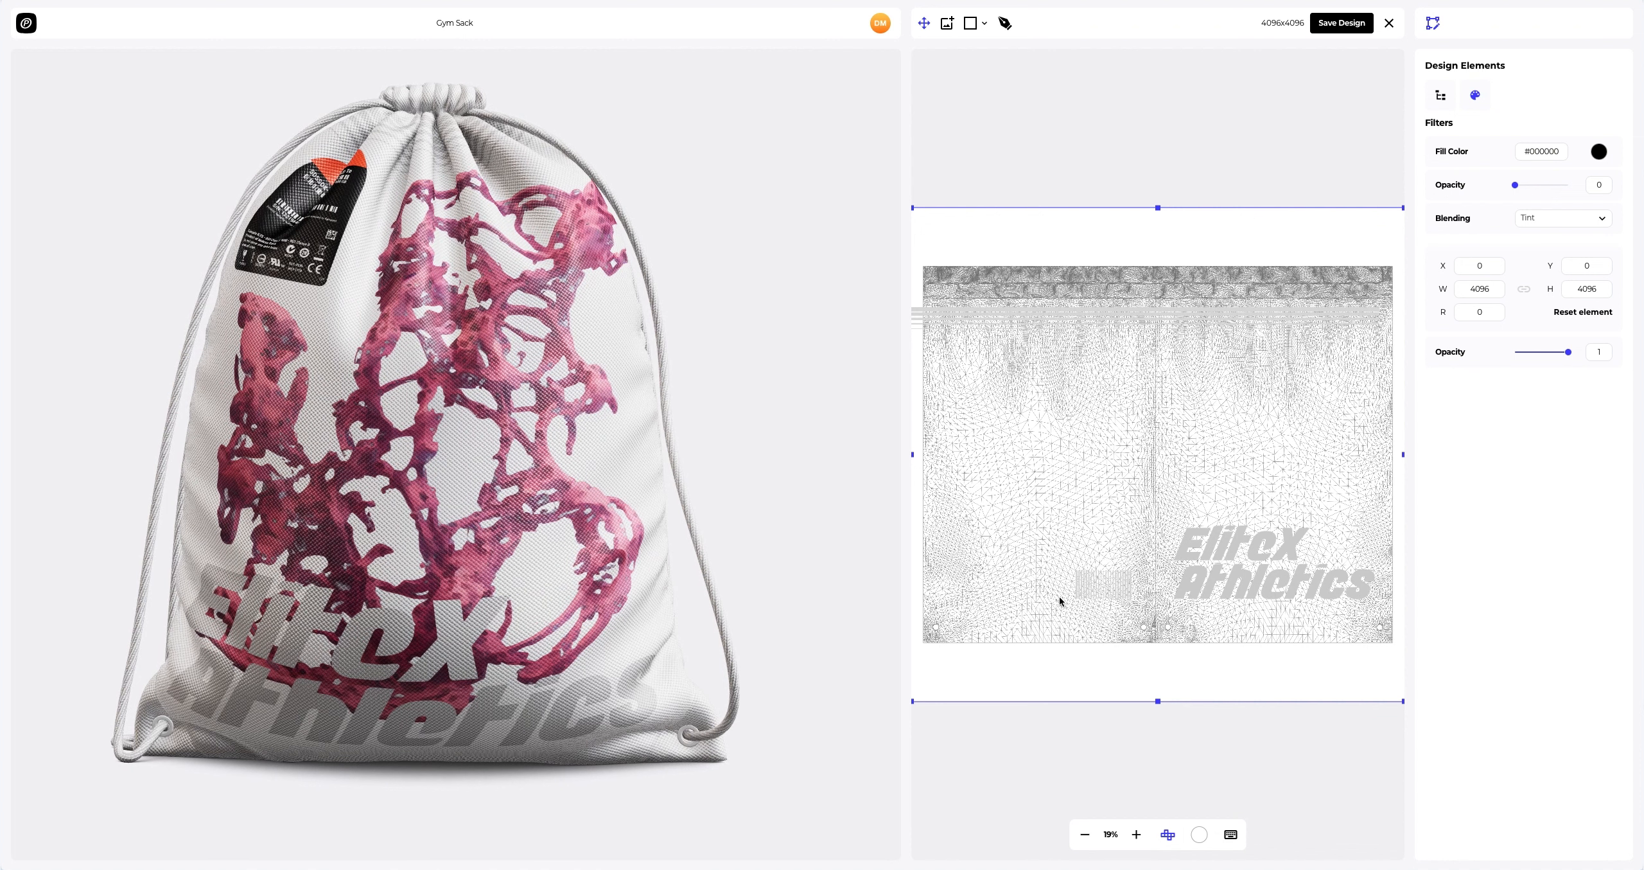
{"action": "left_click", "coordinate": [1342, 23]}
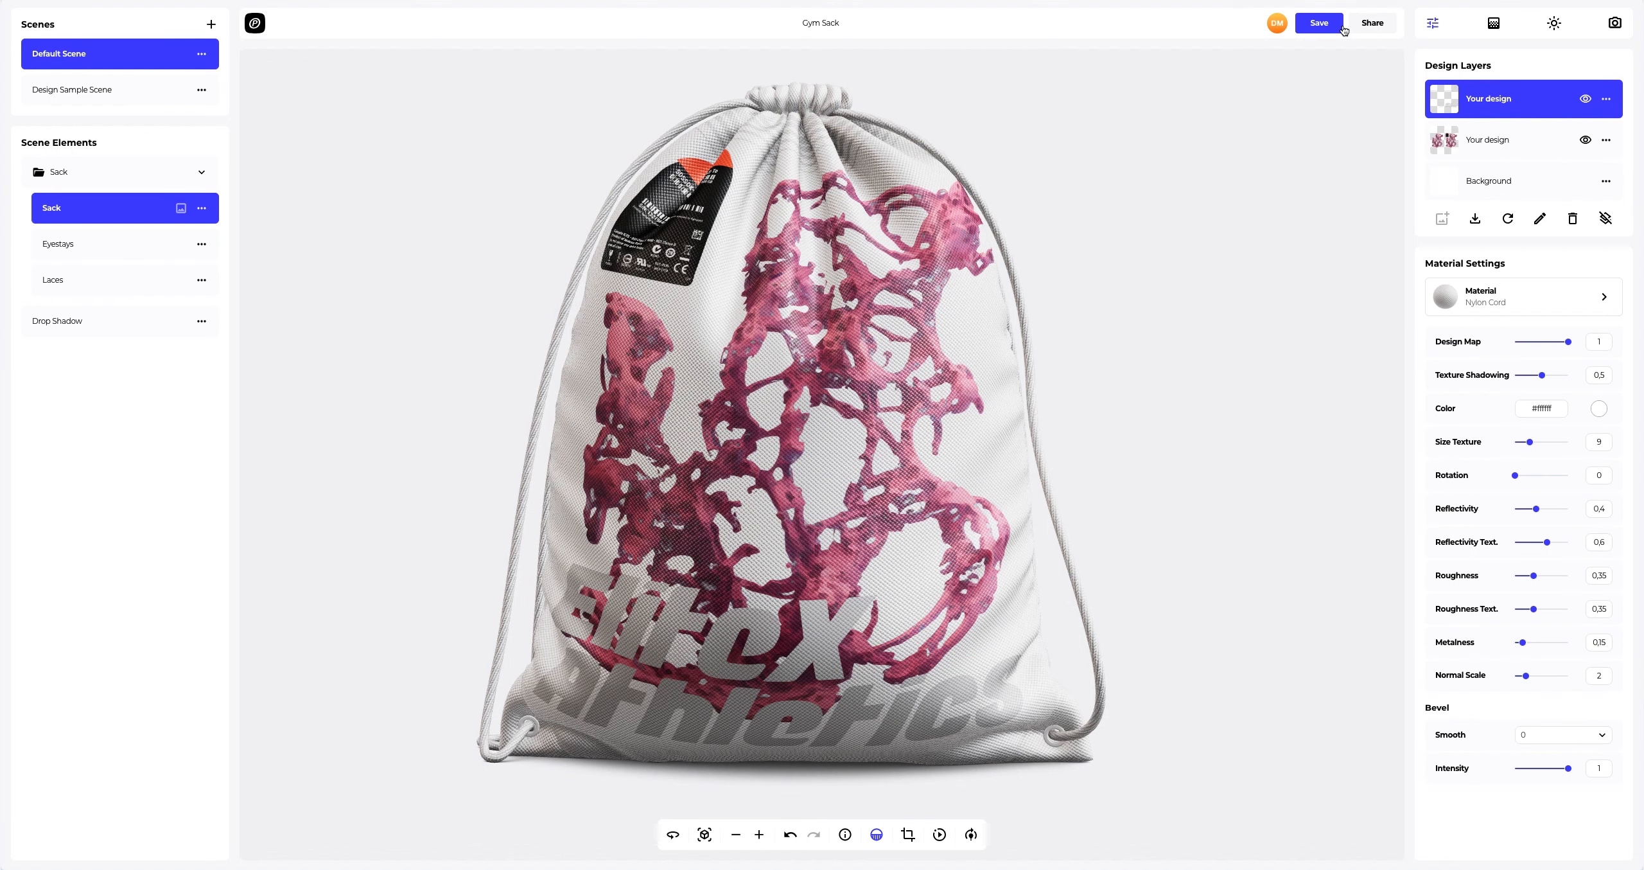
Try Knitted Cotton 3 and High-Density Tarp on the sack's Background layer, settling on Honeycomb Nylon as its material.
{"action": "left_click_drag", "start_coordinate": [874, 388], "coordinate": [808, 389]}
{"action": "scroll", "coordinate": [808, 389], "scroll_direction": "up", "scroll_amount": 5}
{"action": "right_click_drag", "start_coordinate": [803, 347], "coordinate": [768, 524]}
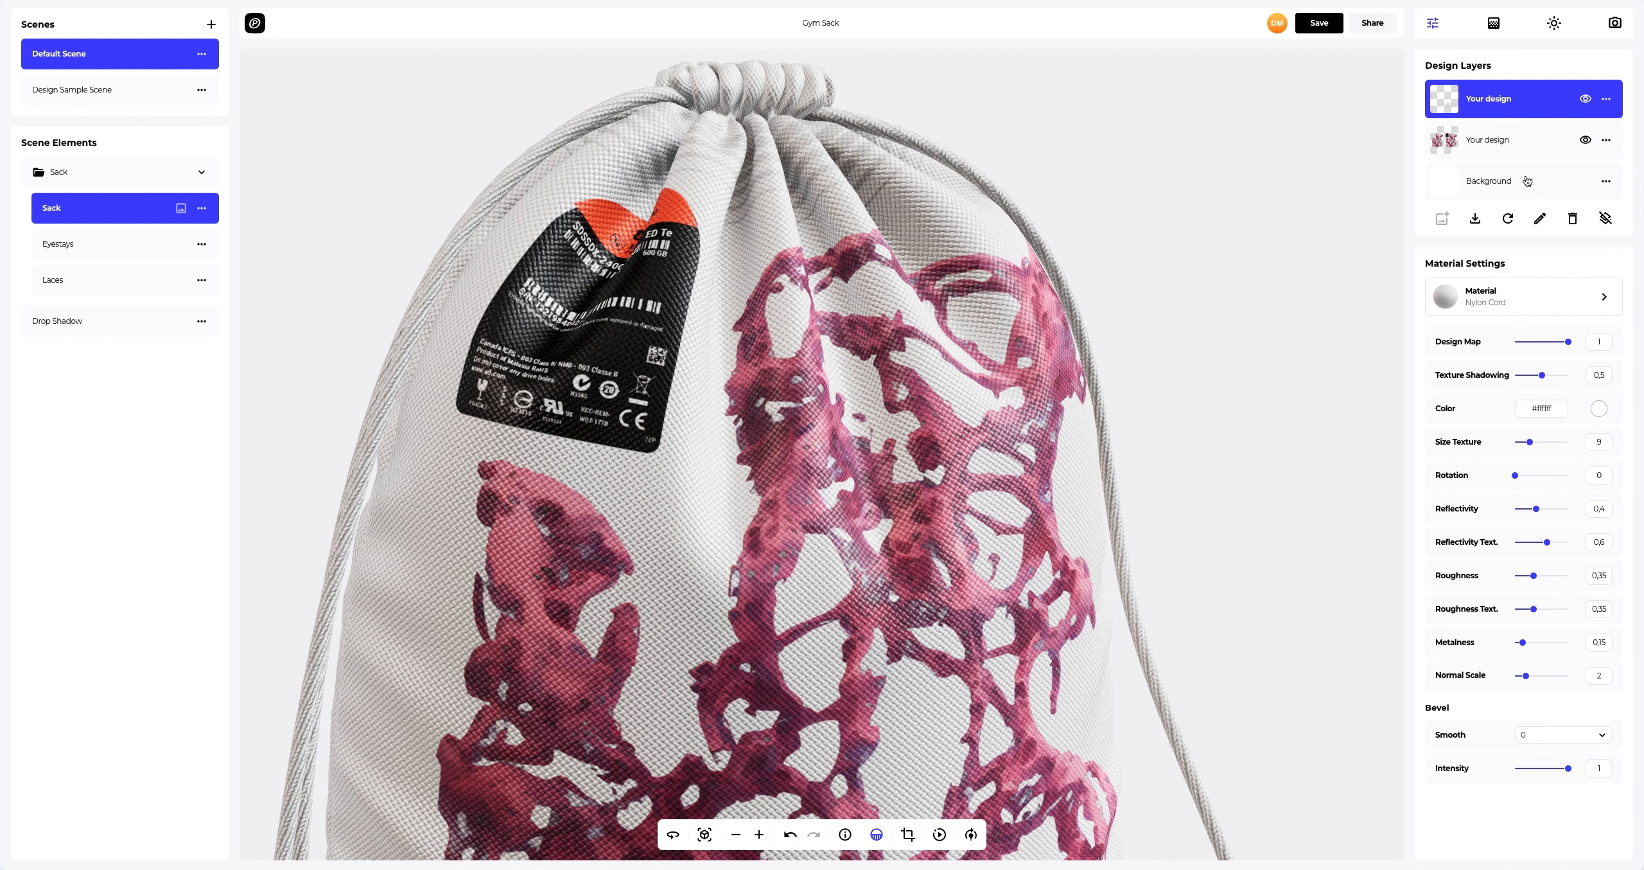
{"action": "left_click", "coordinate": [1507, 182]}
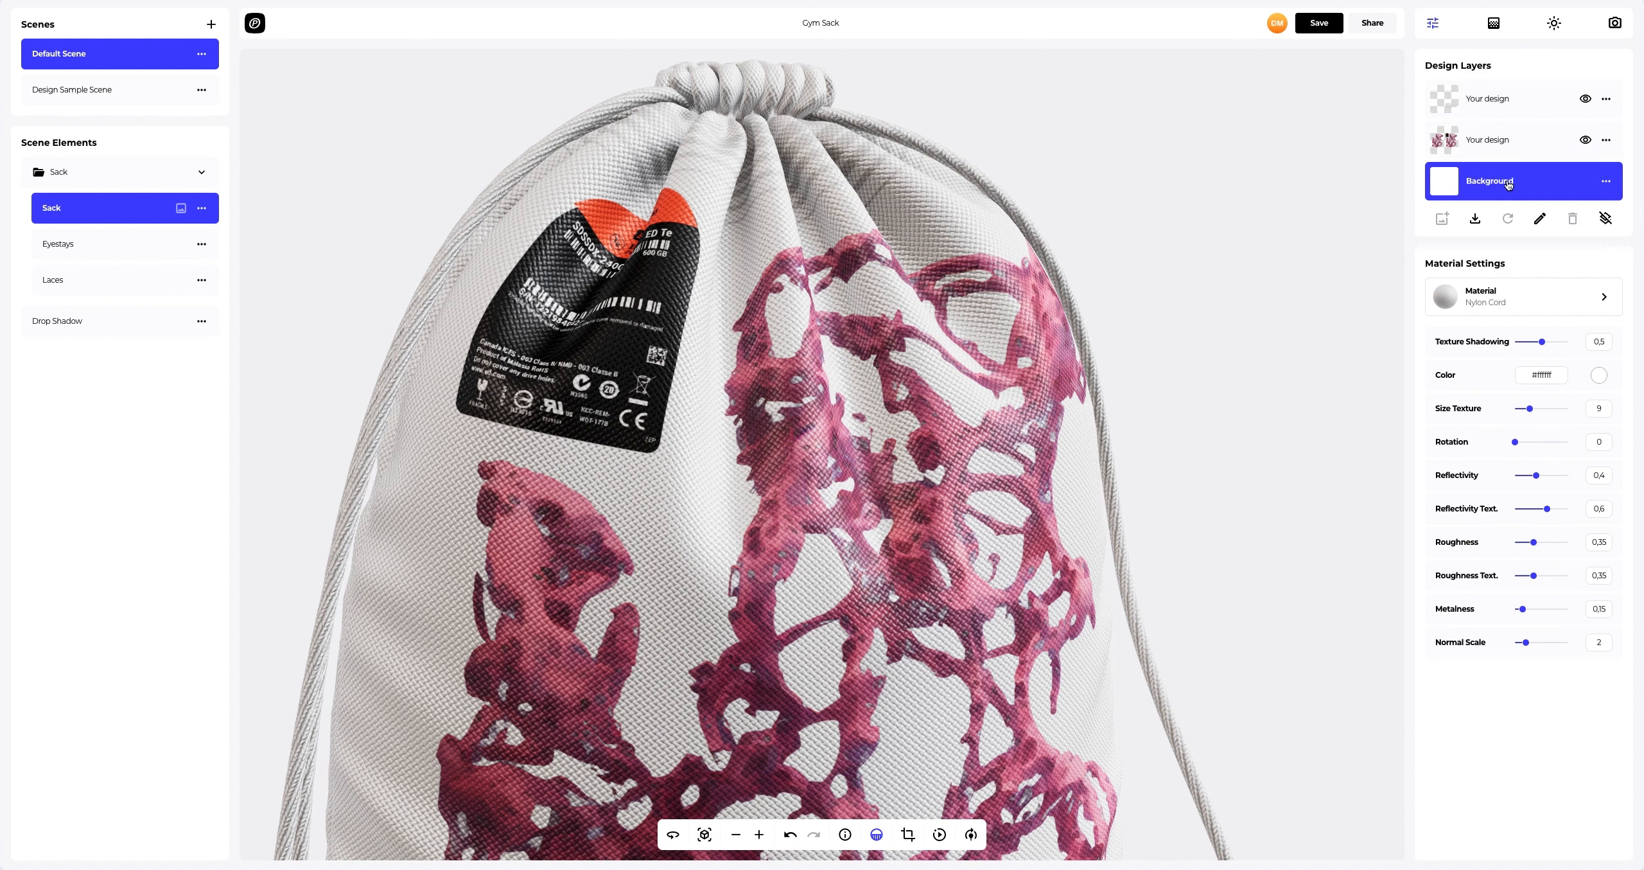
{"action": "left_click", "coordinate": [1510, 301]}
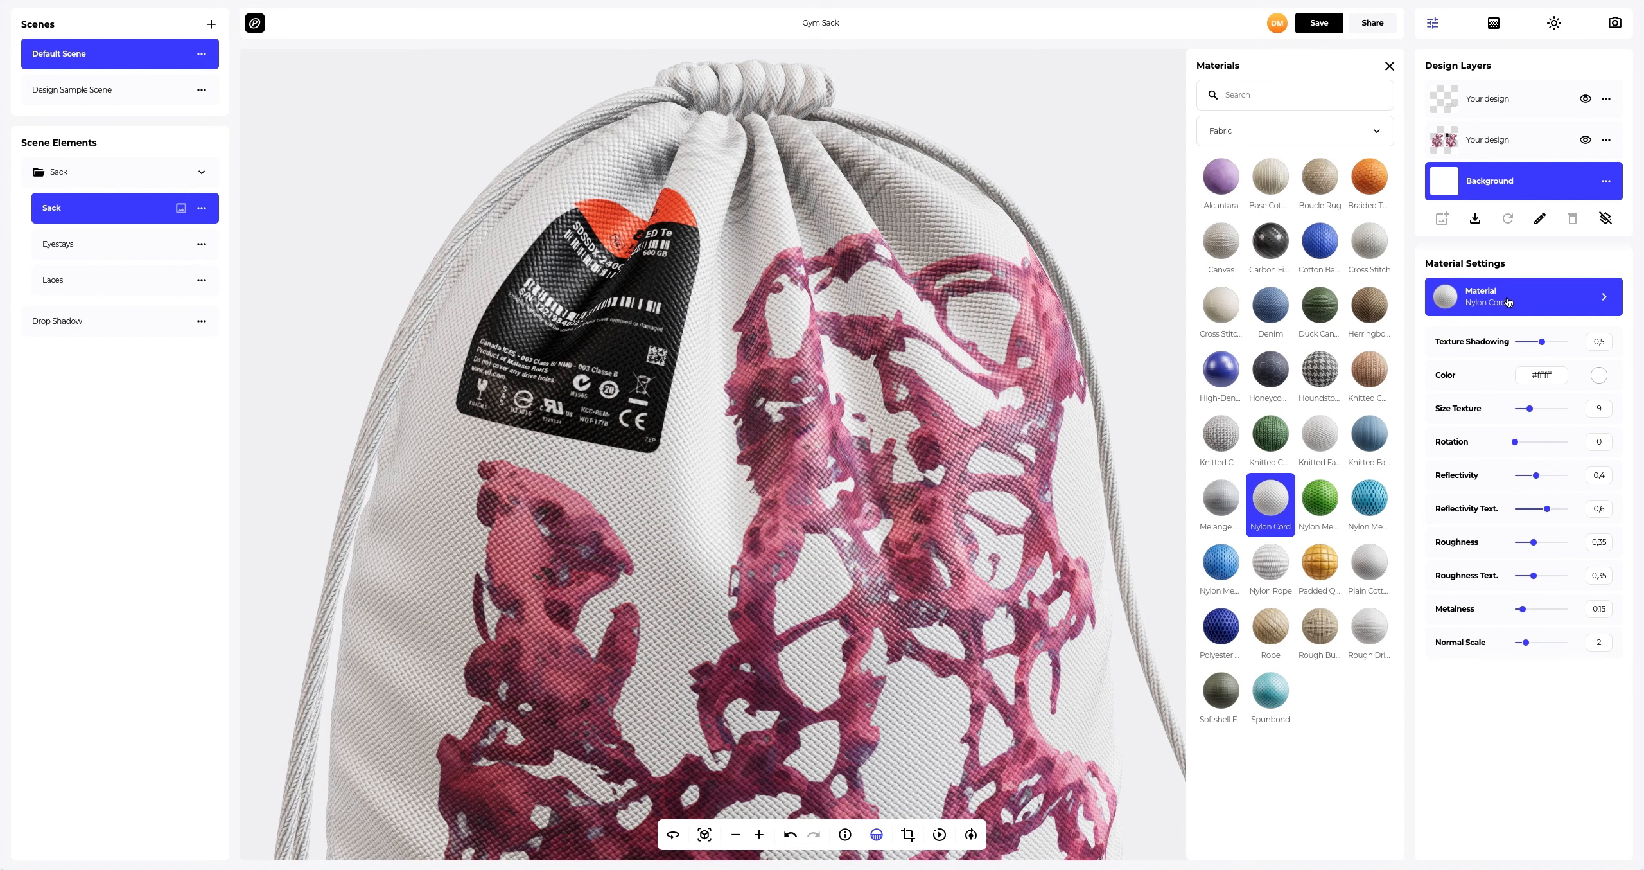
{"action": "left_click", "coordinate": [1282, 429]}
{"action": "left_click", "coordinate": [1229, 432]}
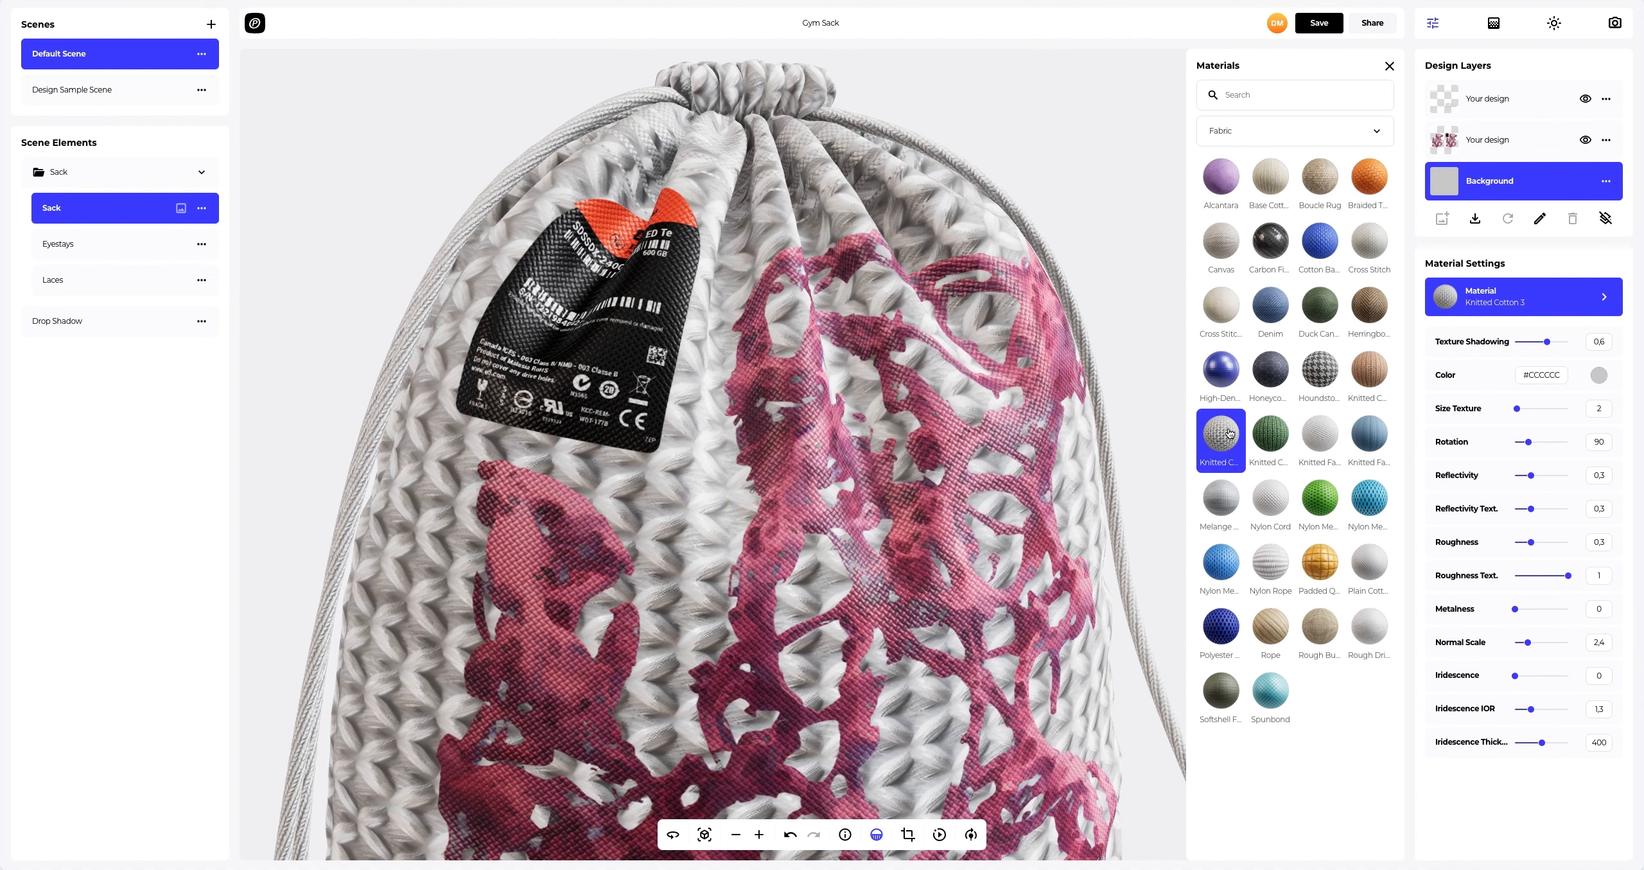
{"action": "left_click", "coordinate": [1238, 391]}
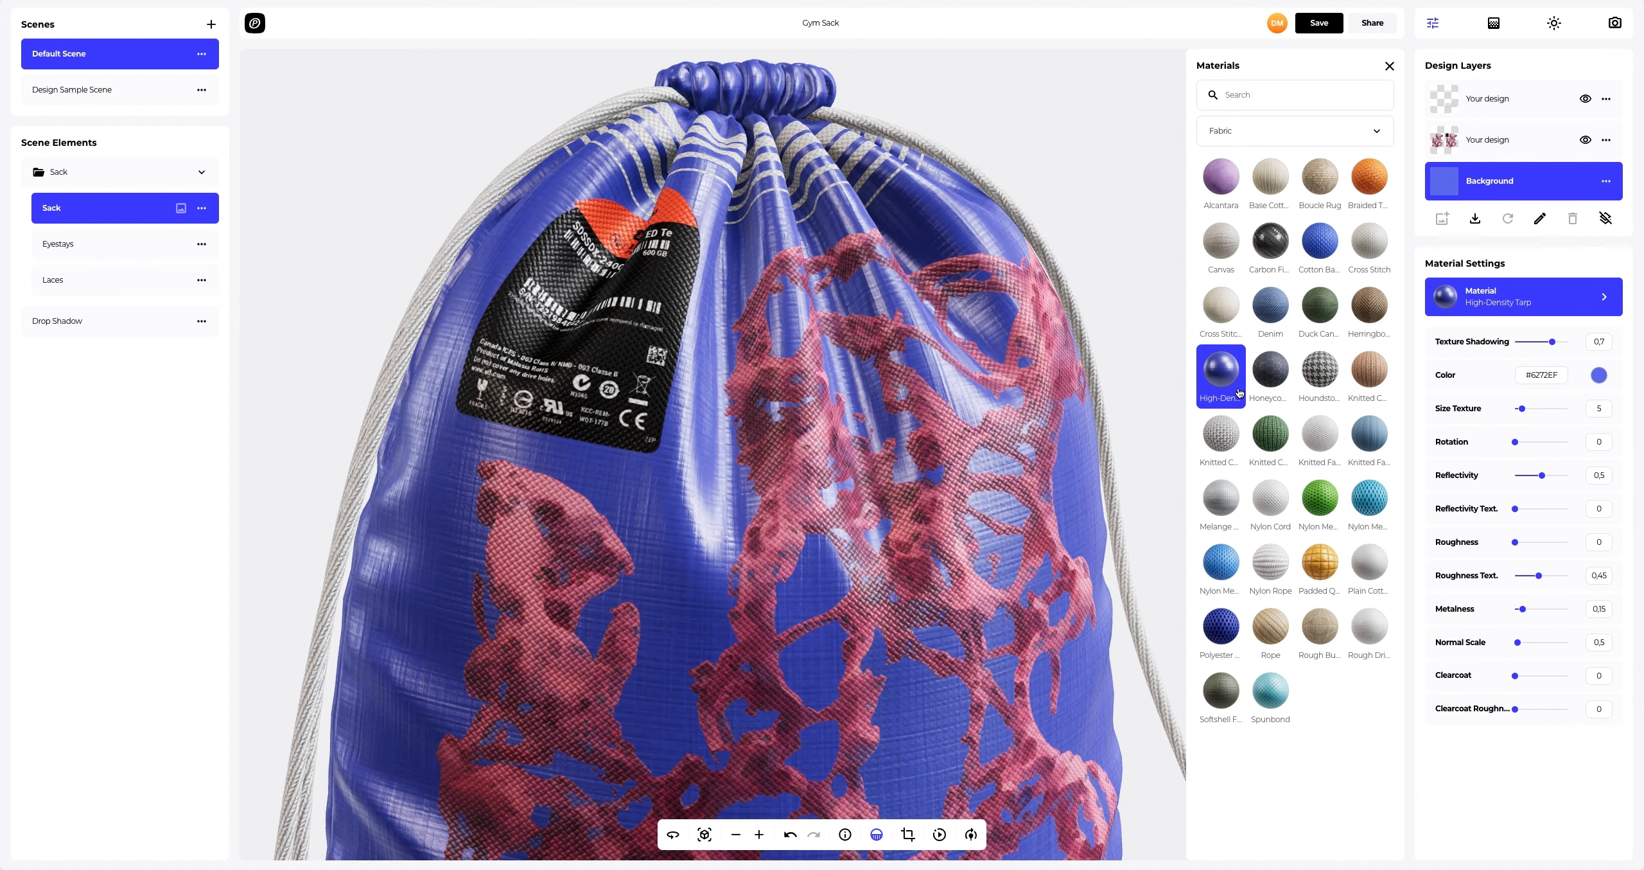
{"action": "left_click", "coordinate": [1271, 381]}
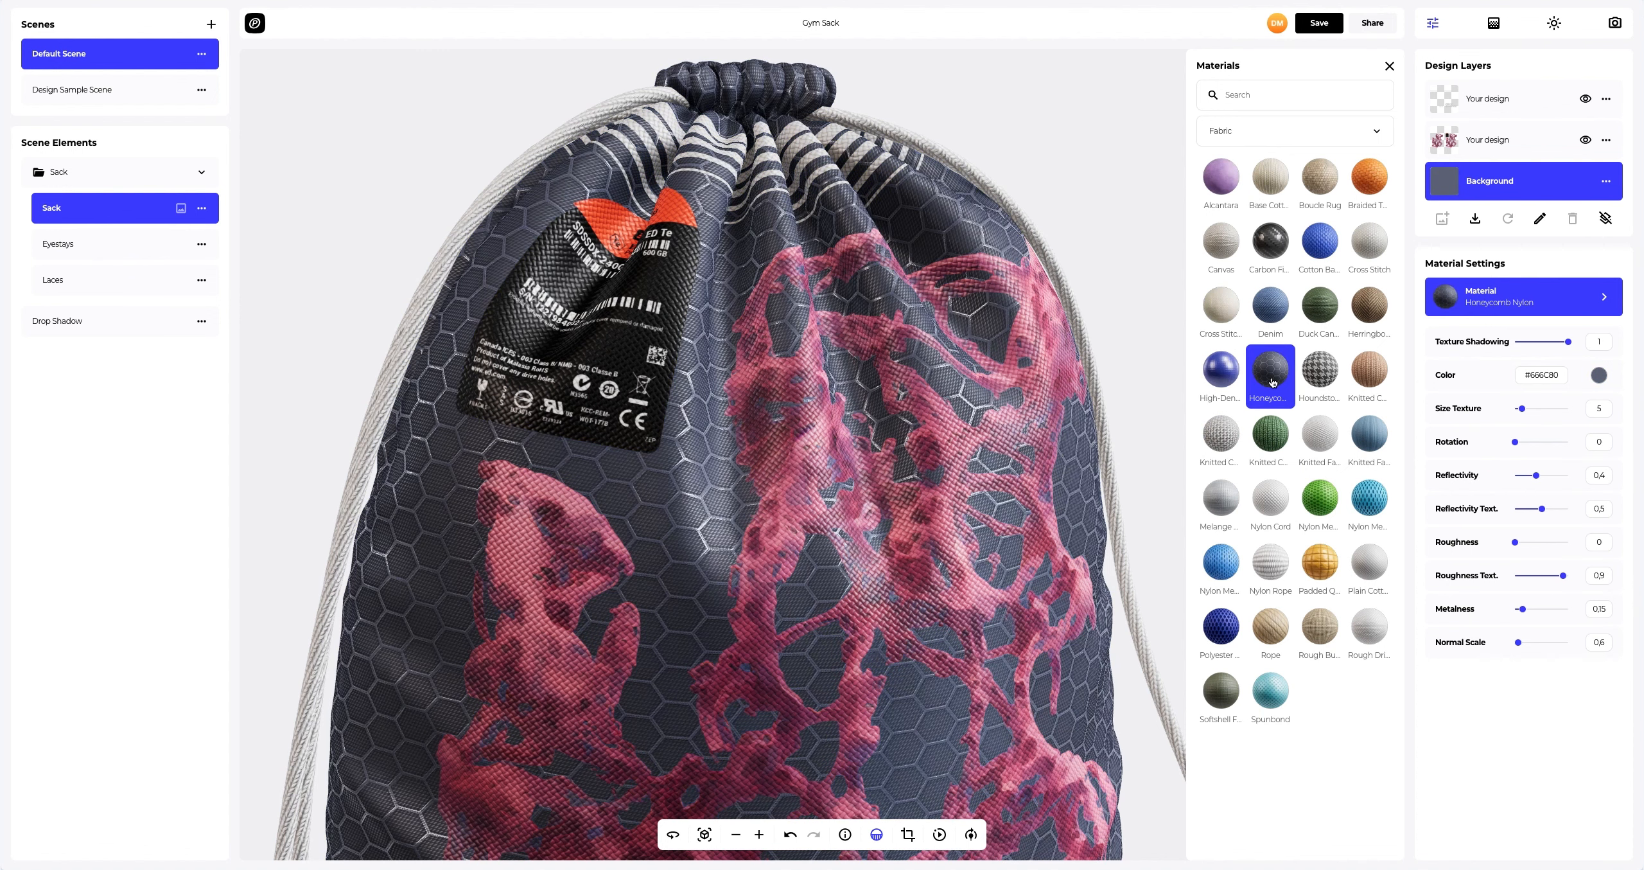
{"action": "left_click", "coordinate": [1390, 67]}
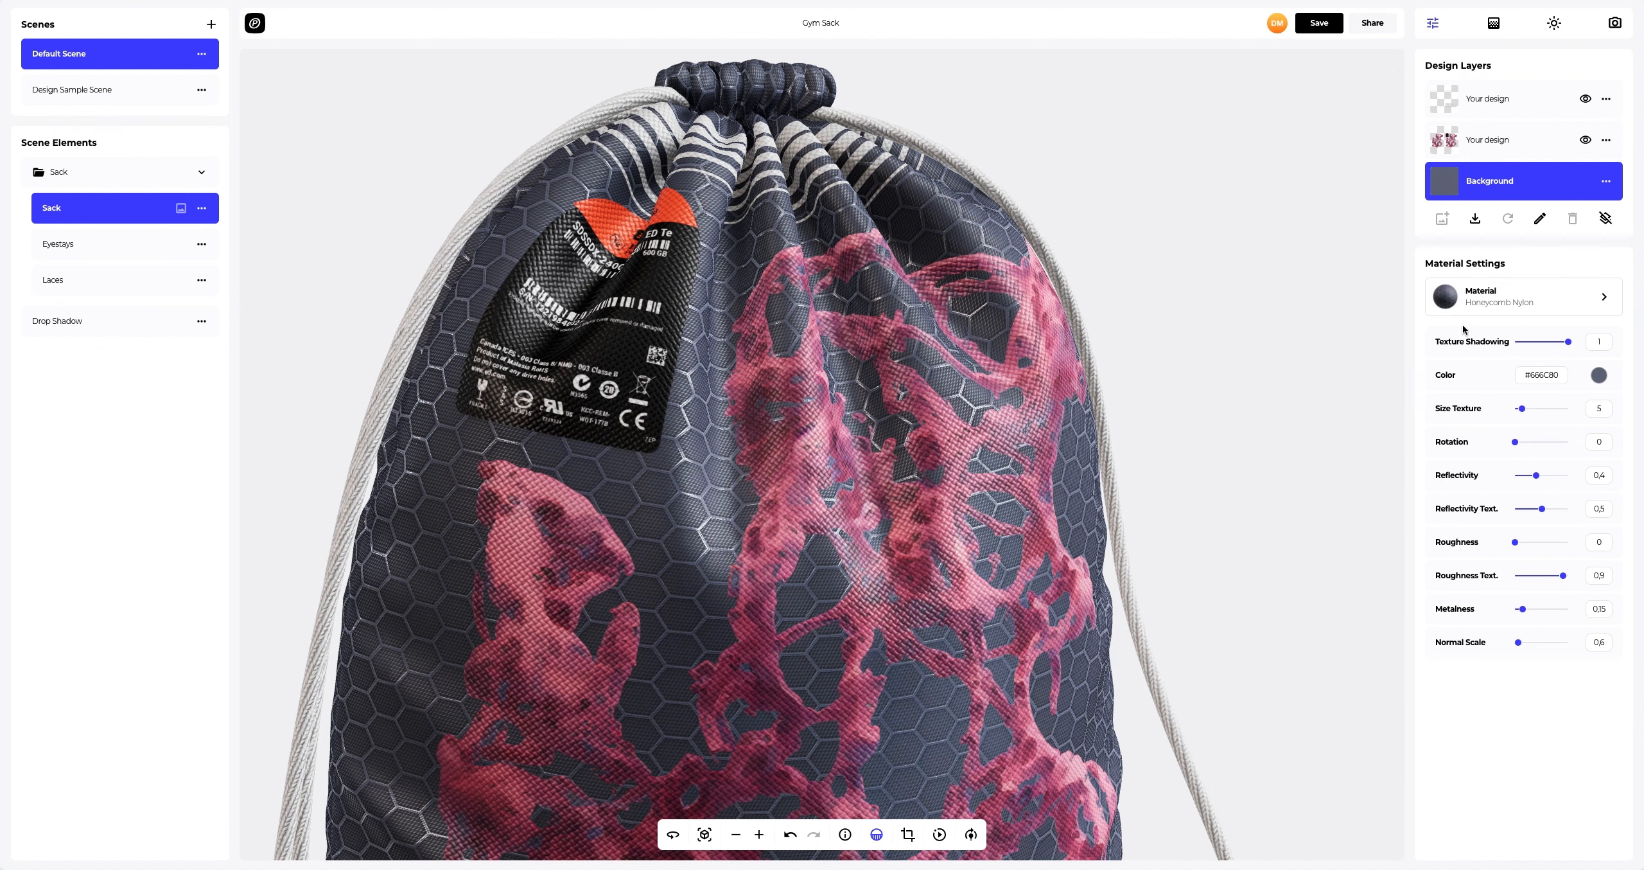
Set the background's texture size to 16, reflectivity 0.3, texture reflectivity 0.25, roughness 0.15, texture roughness 0.45, metalness 0.25 and normal scale 0.
{"action": "left_click_drag", "start_coordinate": [1521, 409], "coordinate": [1542, 411]}
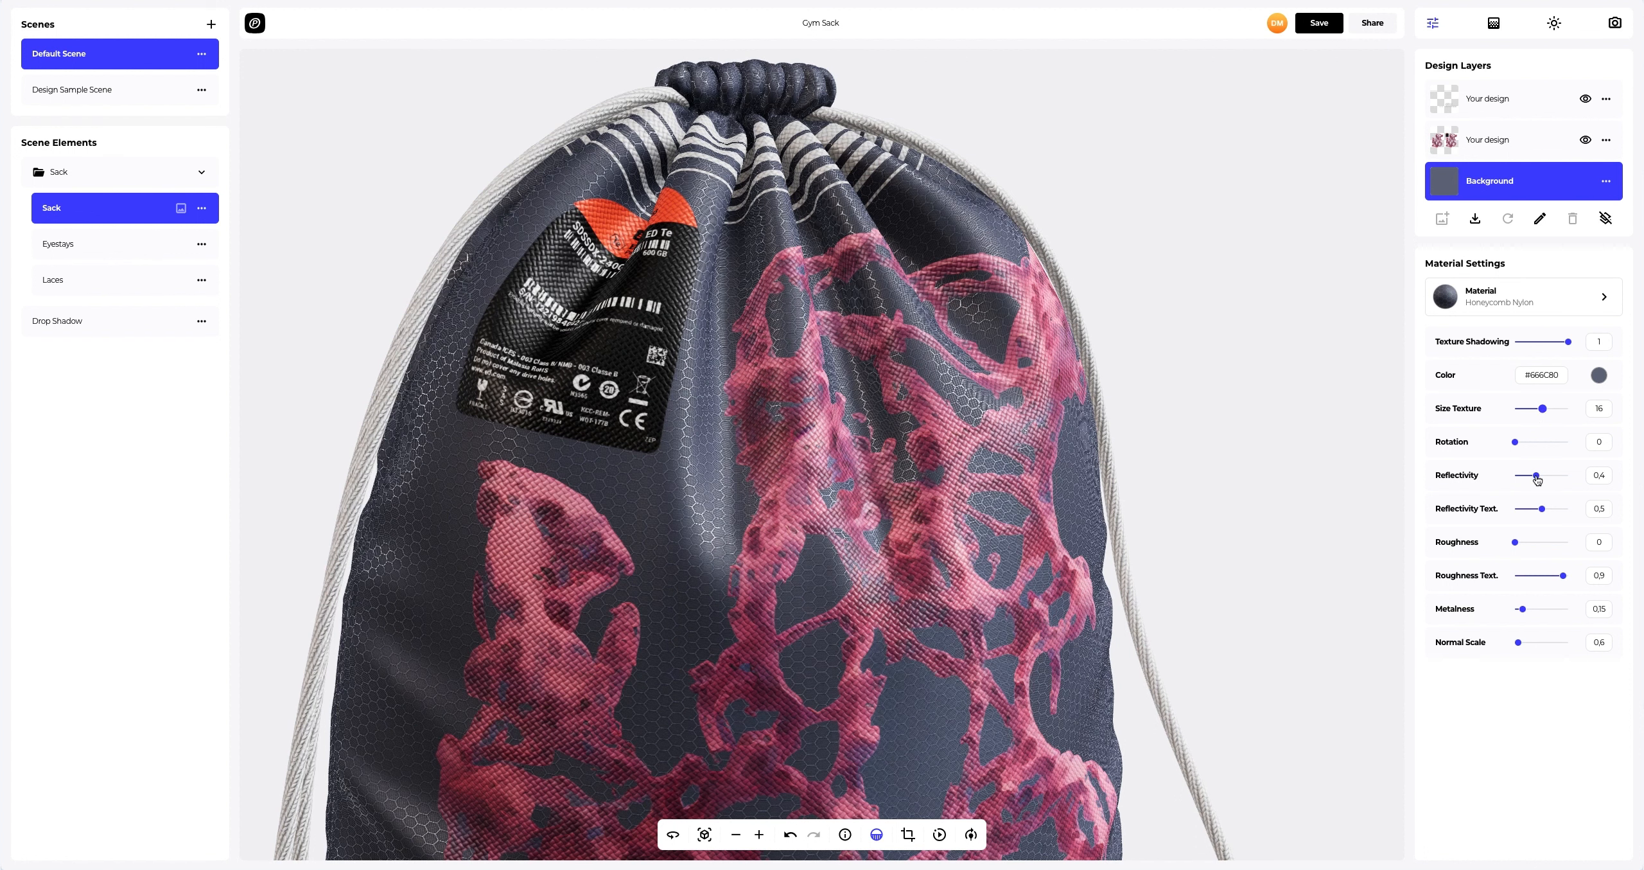
{"action": "left_click_drag", "start_coordinate": [1536, 476], "coordinate": [1512, 643]}
Change the material of the sack's laces to the Cross Stitch fabric.
{"action": "scroll", "coordinate": [1017, 416], "scroll_direction": "down", "scroll_amount": 2}
{"action": "left_click_drag", "start_coordinate": [691, 488], "coordinate": [1179, 488]}
{"action": "scroll", "coordinate": [844, 490], "scroll_direction": "up", "scroll_amount": 2}
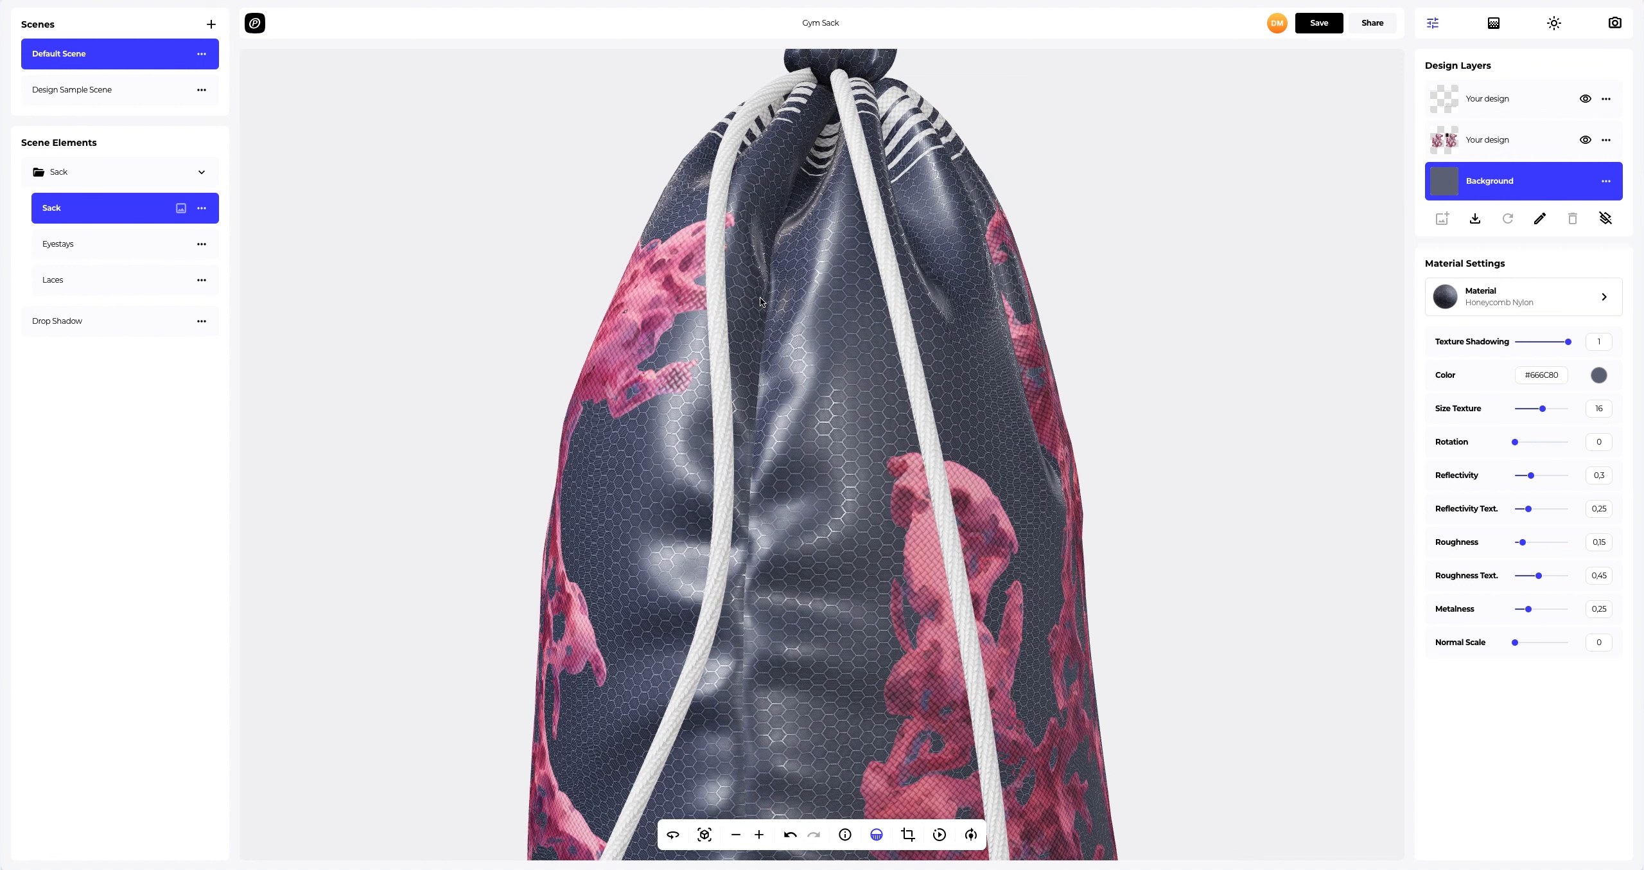
{"action": "left_click", "coordinate": [36, 286]}
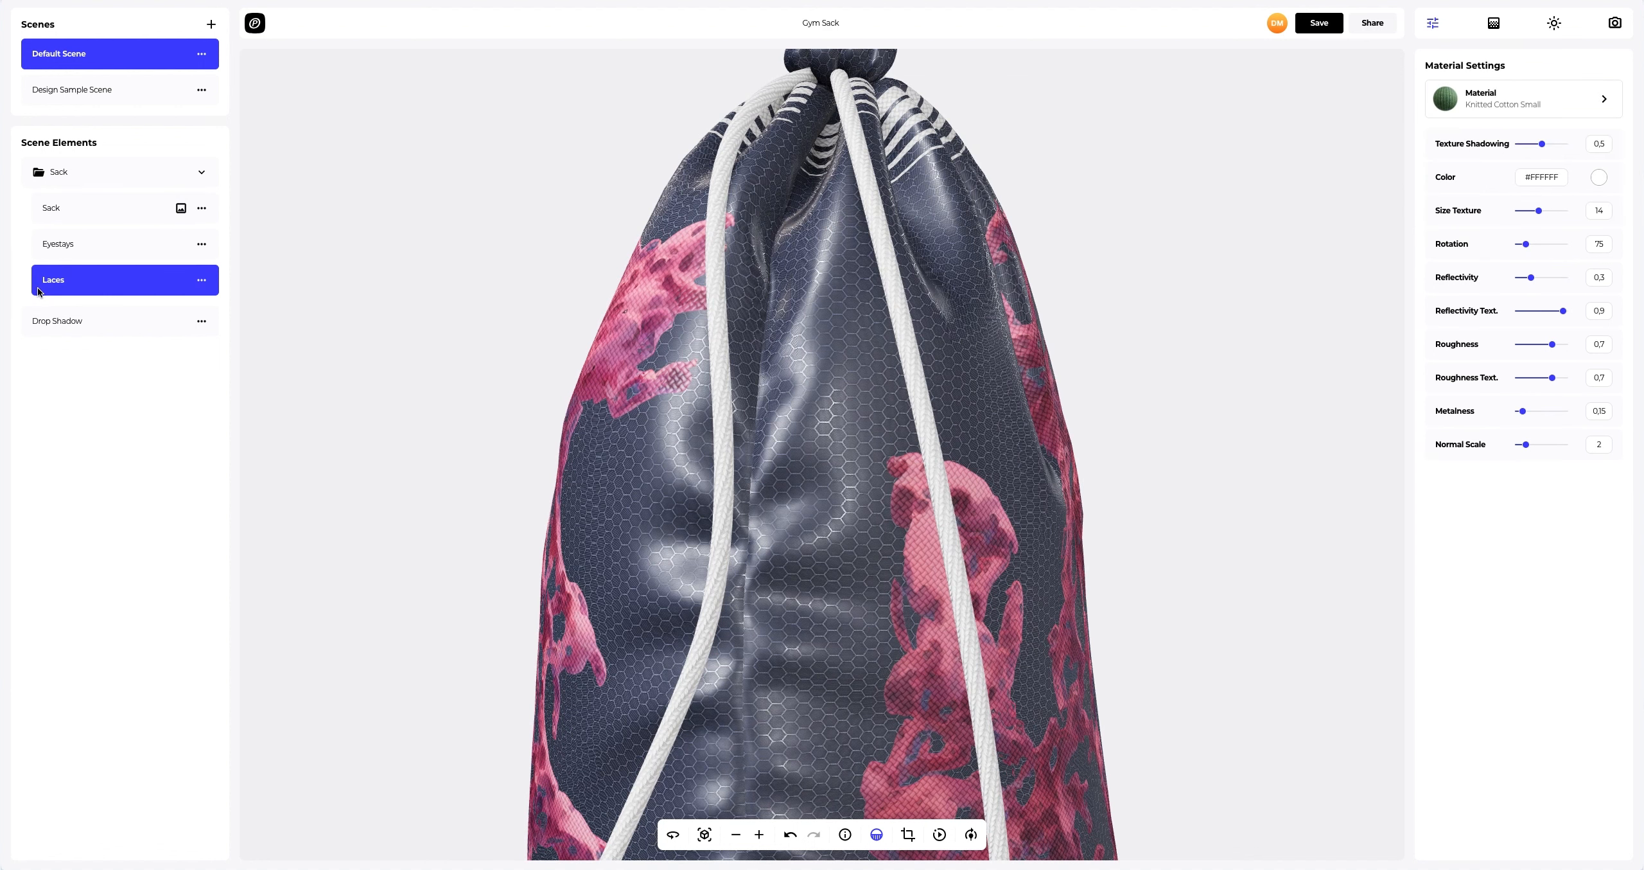
{"action": "left_click", "coordinate": [1470, 110]}
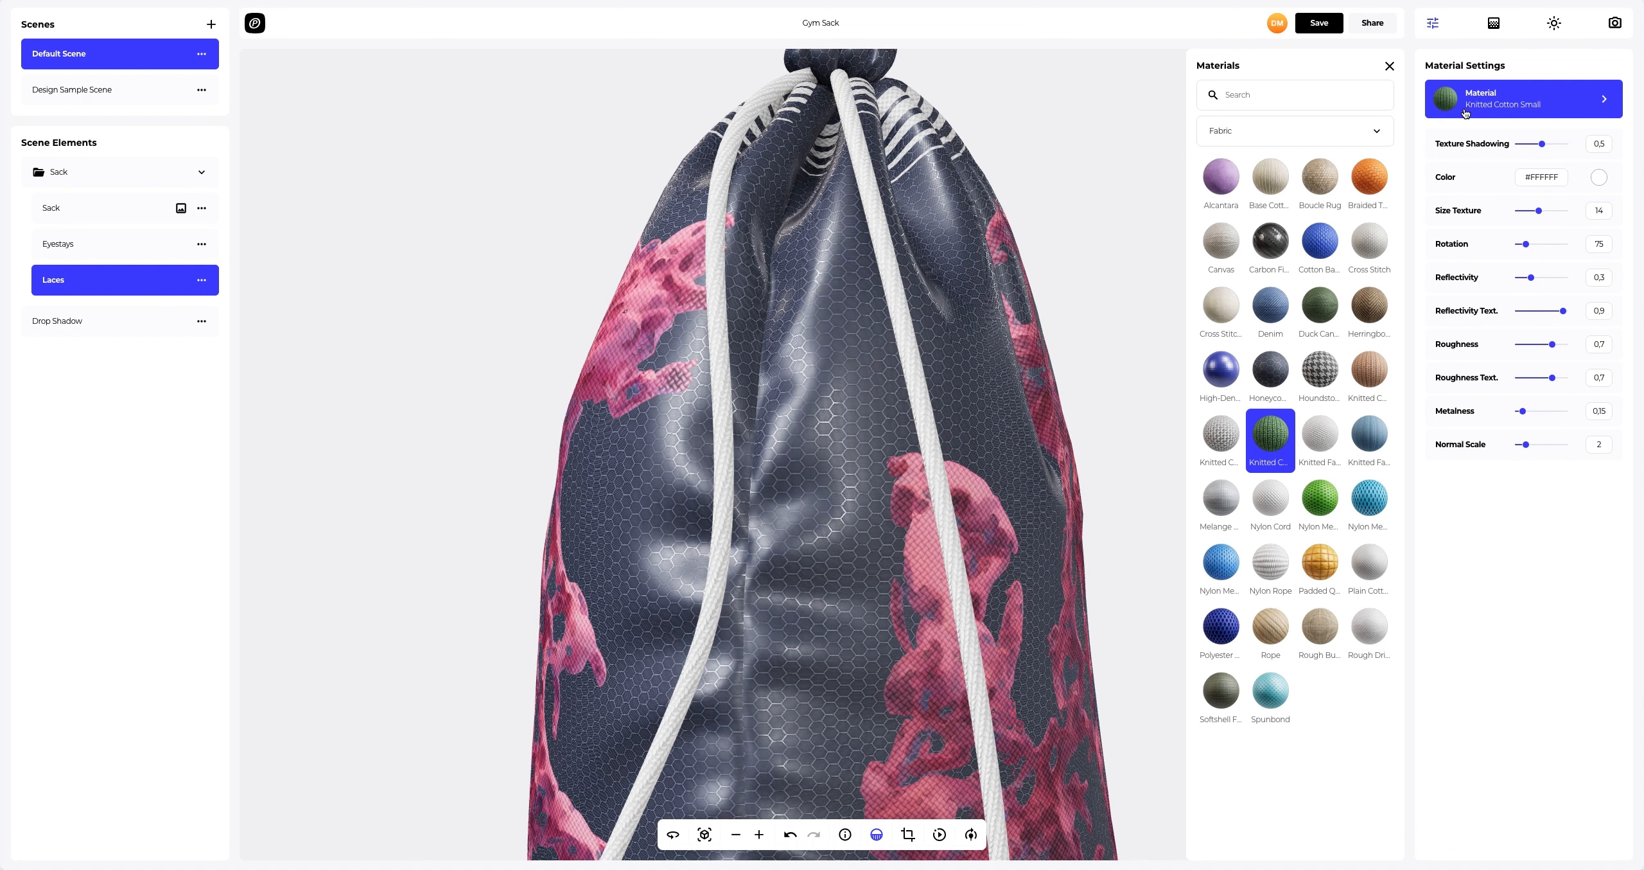
{"action": "left_click", "coordinate": [1372, 228]}
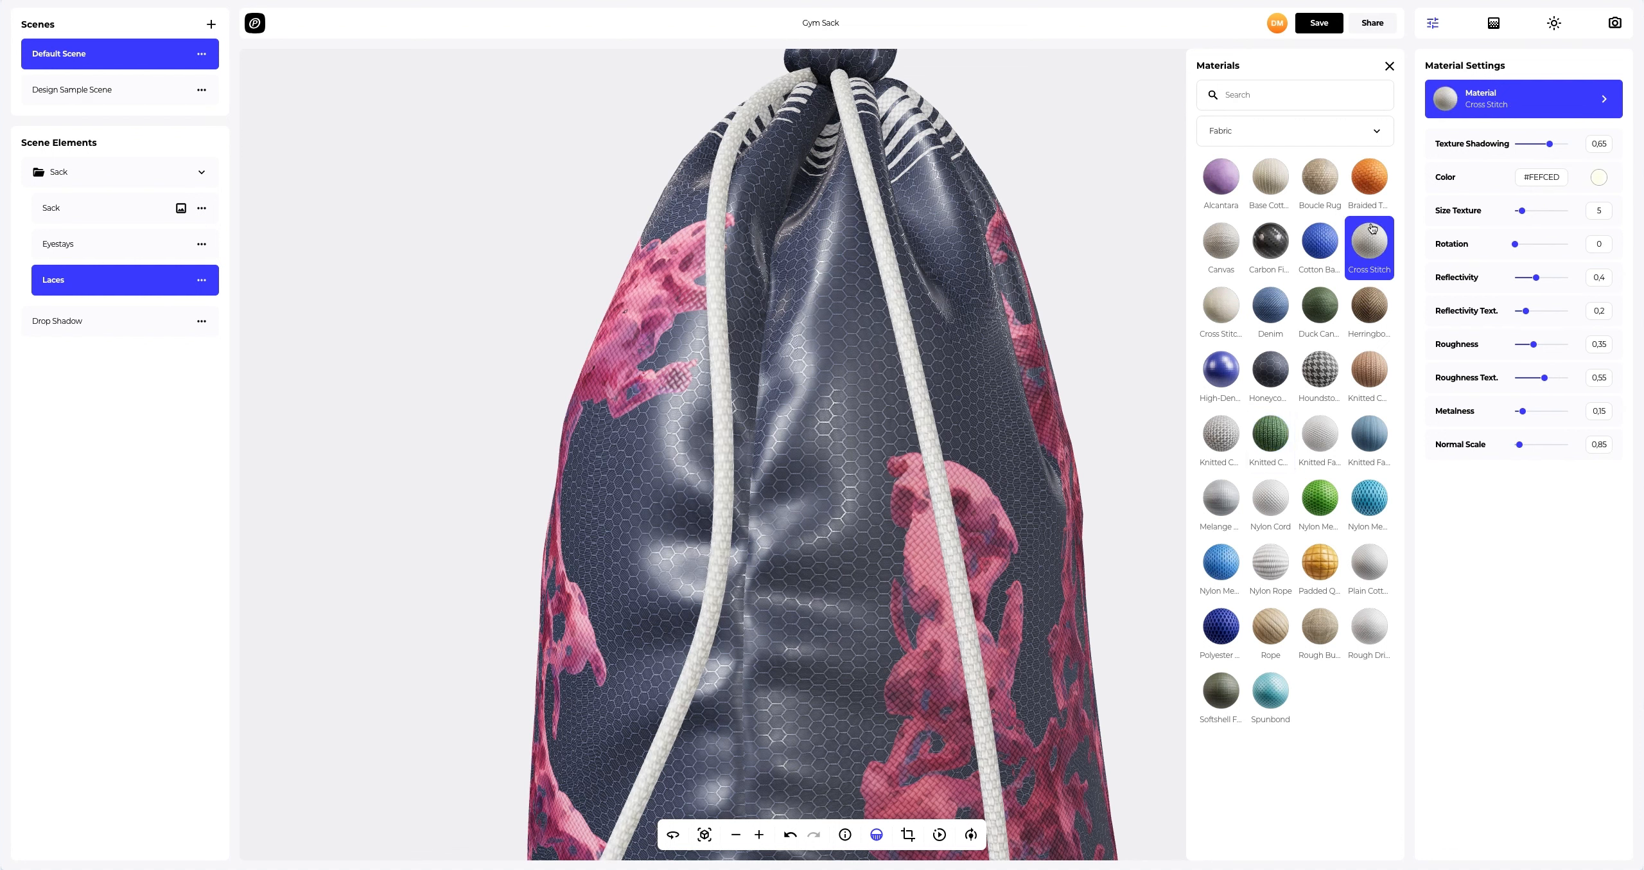
{"action": "left_click", "coordinate": [1389, 66]}
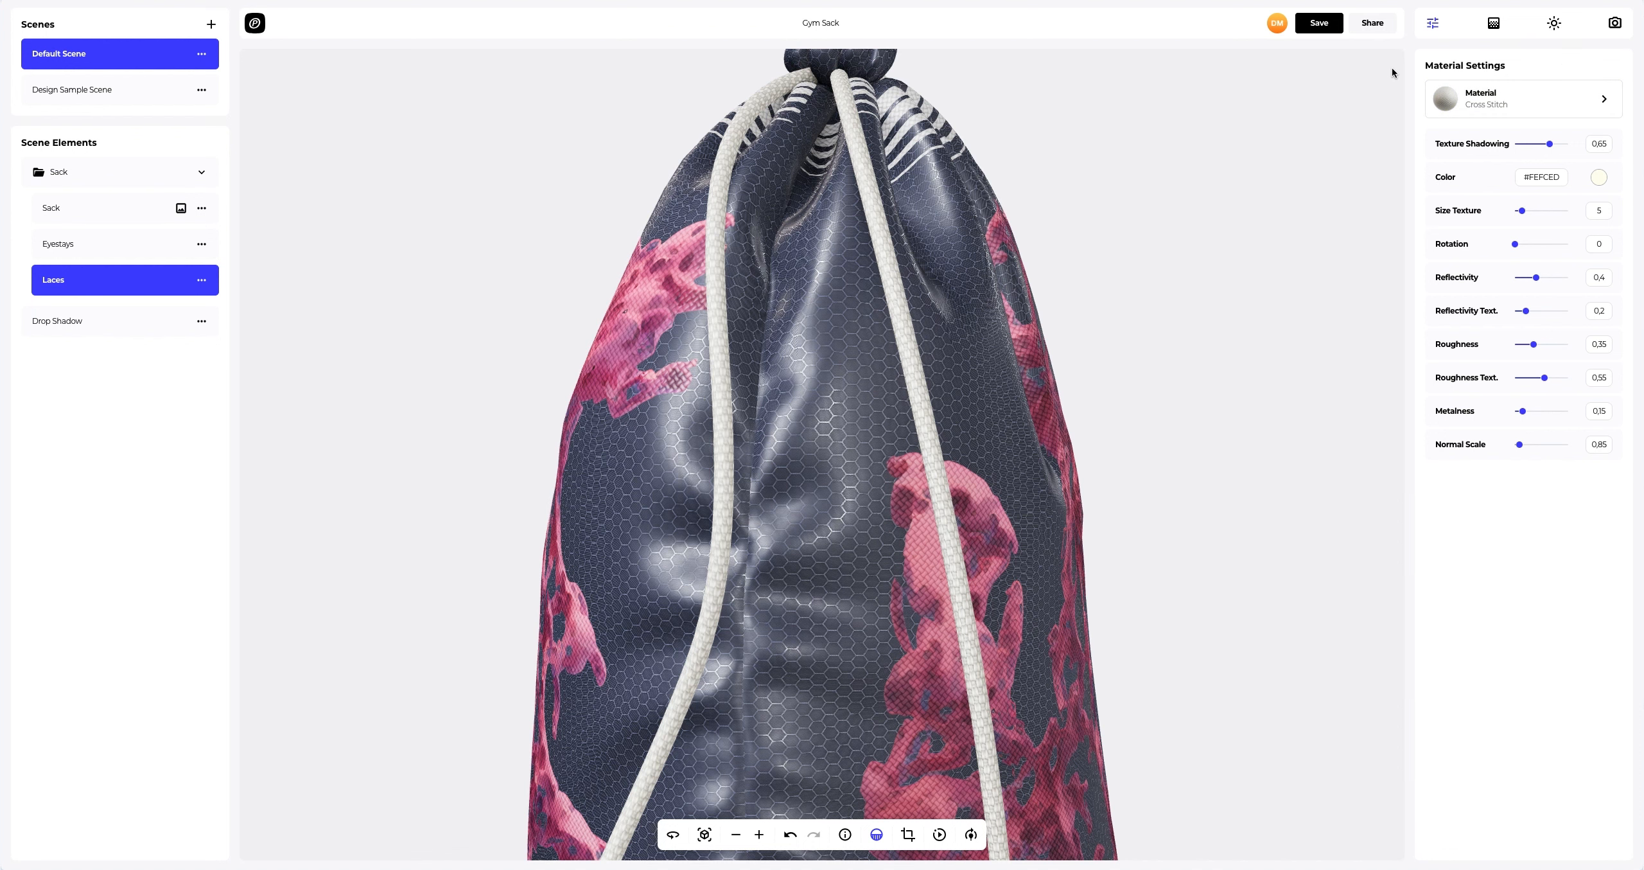
Color the Cross Stitch laces with the orange swatch #FF6D01.
{"action": "left_click", "coordinate": [1597, 178]}
{"action": "mouse_move", "coordinate": [1567, 242]}
{"action": "left_mouse_down"}
{"action": "mouse_move", "coordinate": [1536, 258]}
{"action": "mouse_move", "coordinate": [1513, 217]}
{"action": "mouse_move", "coordinate": [1552, 195]}
{"action": "mouse_move", "coordinate": [1549, 223]}
{"action": "left_mouse_up"}
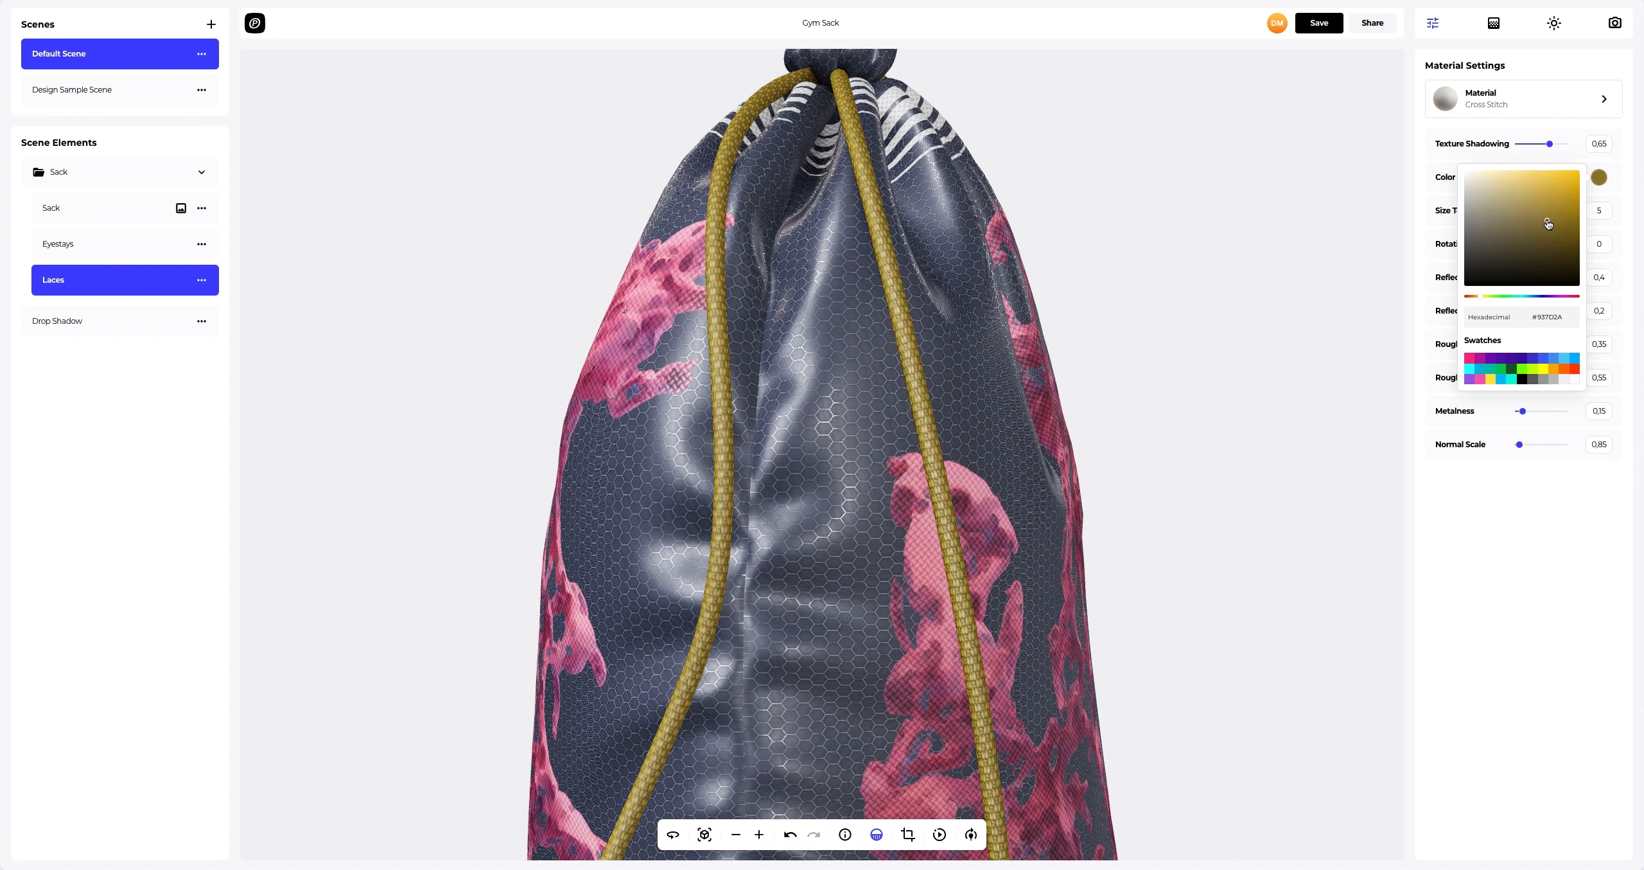
{"action": "left_click", "coordinate": [1565, 371]}
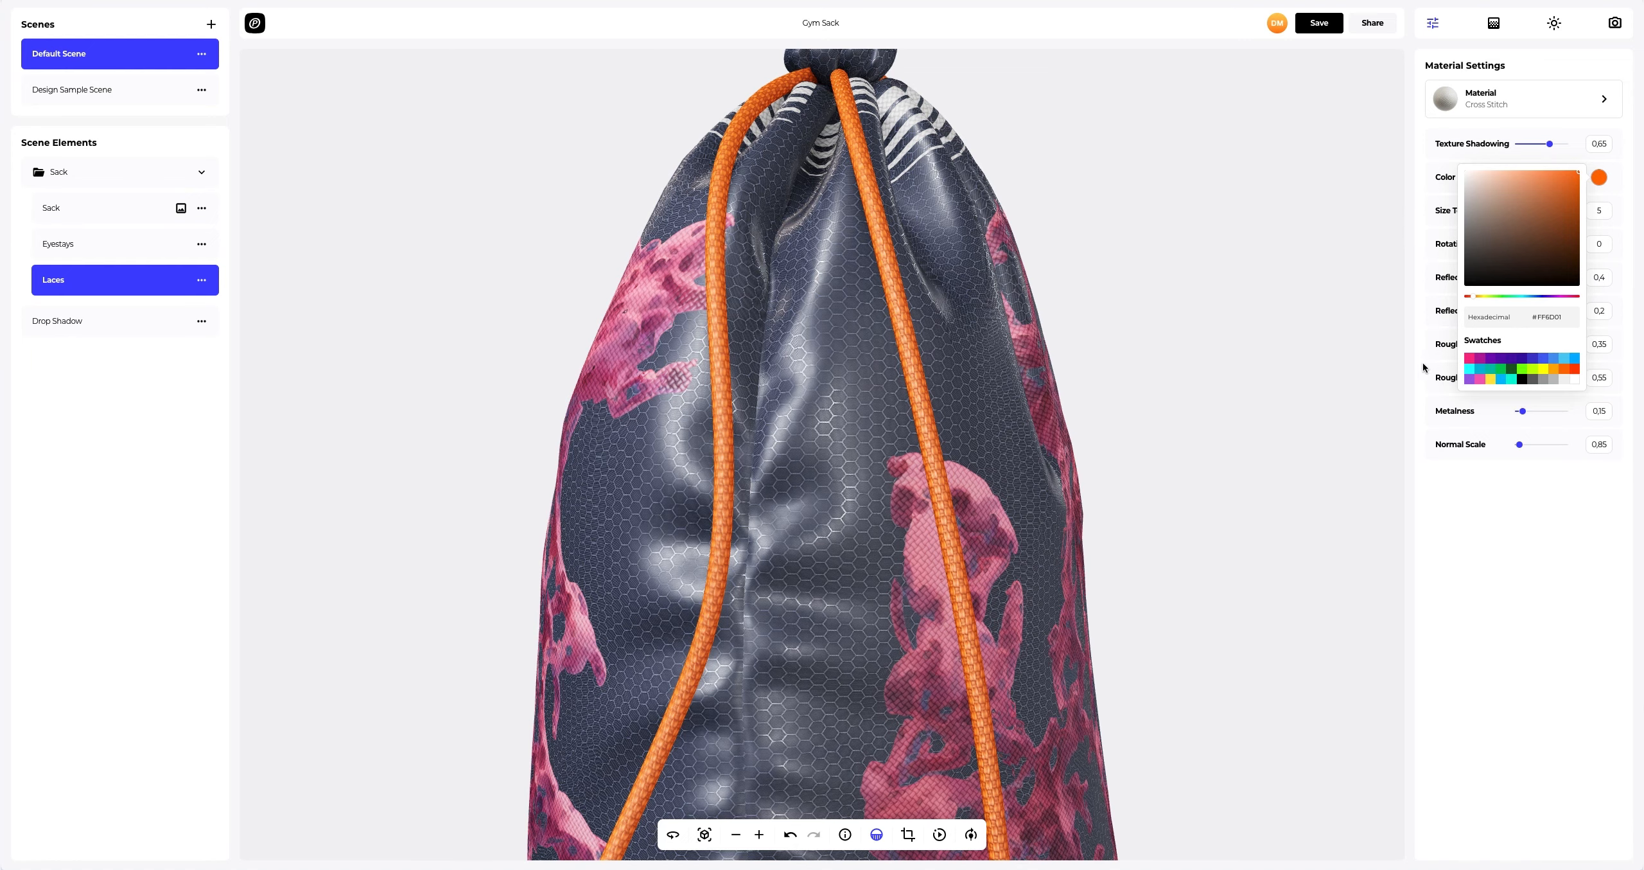
{"action": "left_click", "coordinate": [1398, 362]}
Color the eyestays with the red-orange swatch #FF3D01 and reset the camera to the default view of the whole sack.
{"action": "left_click_drag", "start_coordinate": [1045, 333], "coordinate": [911, 264]}
{"action": "scroll", "coordinate": [664, 634], "scroll_direction": "up", "scroll_amount": 5}
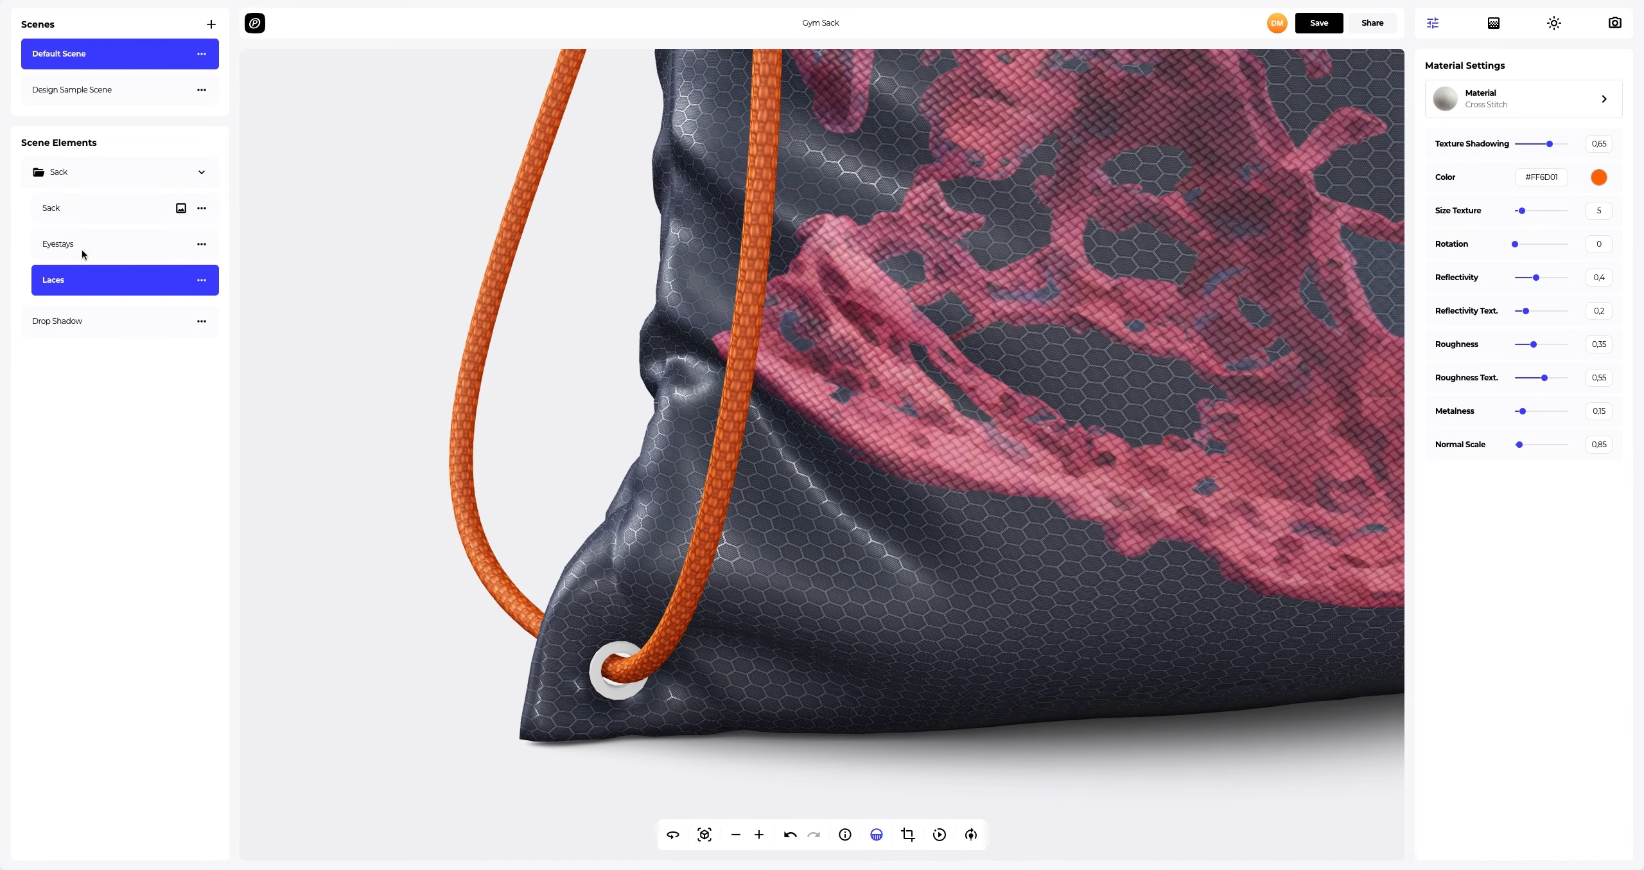
{"action": "left_click", "coordinate": [81, 249]}
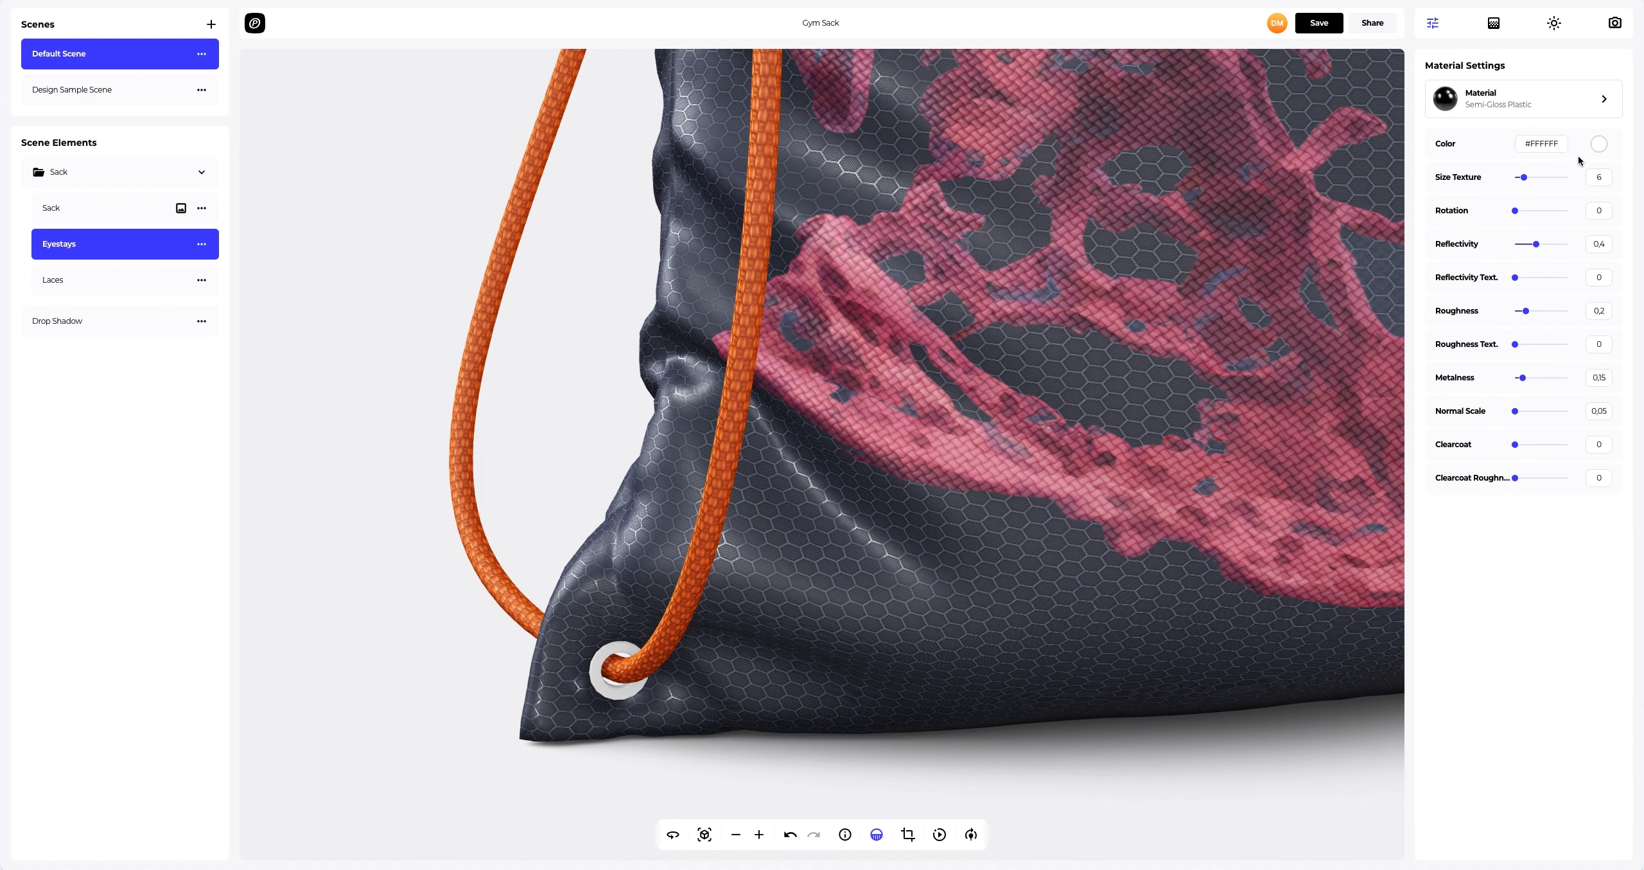
{"action": "left_click", "coordinate": [1598, 147]}
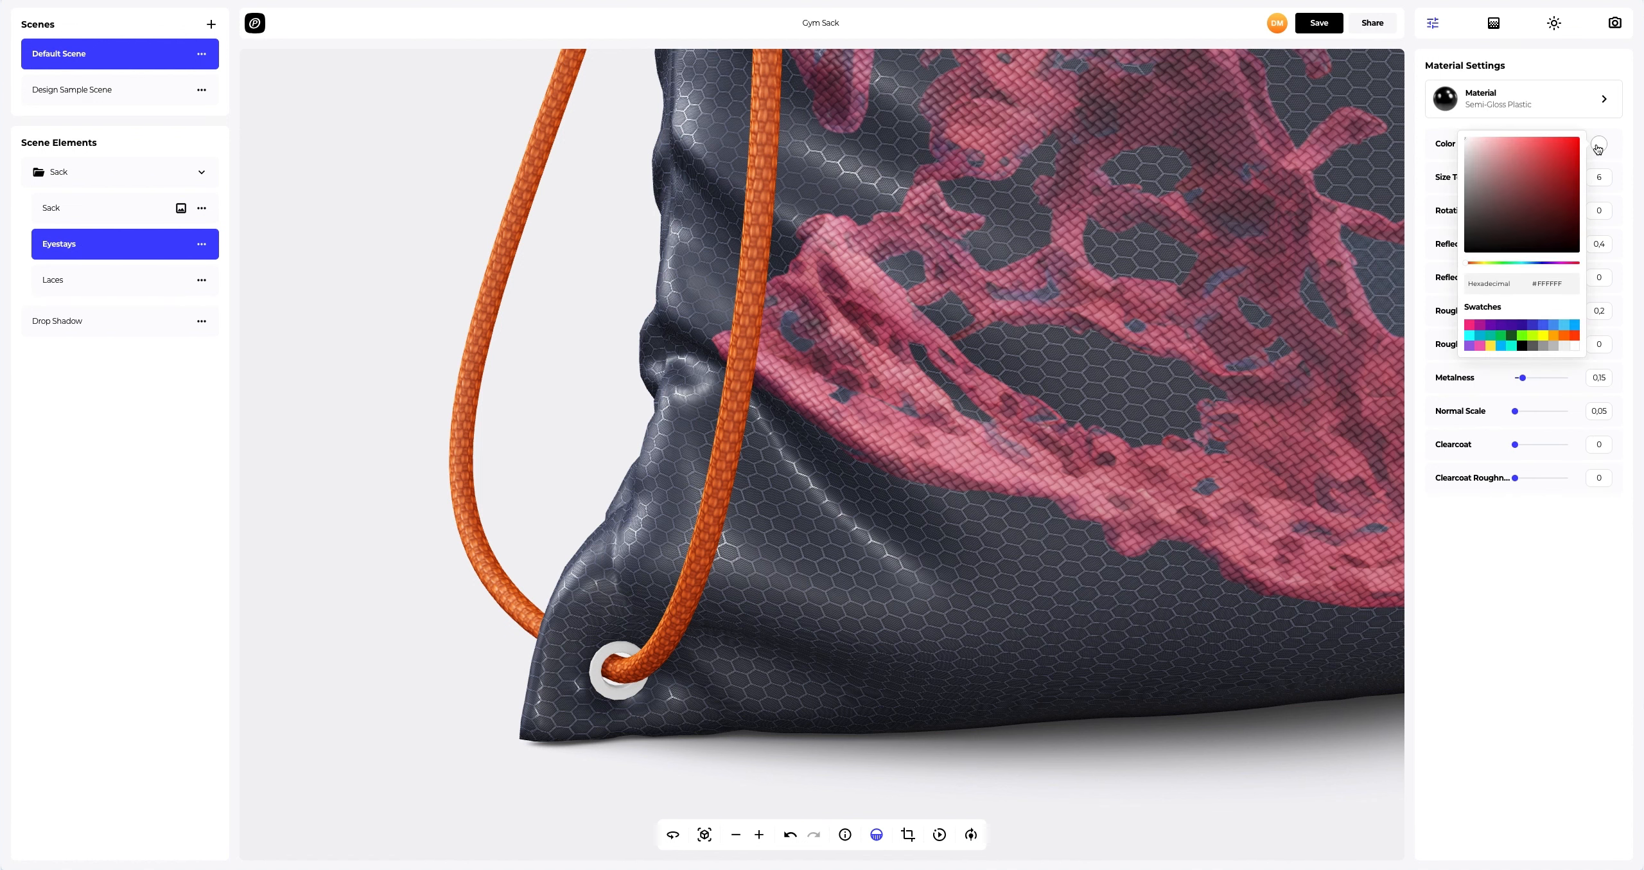
{"action": "left_click", "coordinate": [1575, 334]}
{"action": "scroll", "coordinate": [855, 576], "scroll_direction": "down", "scroll_amount": 2}
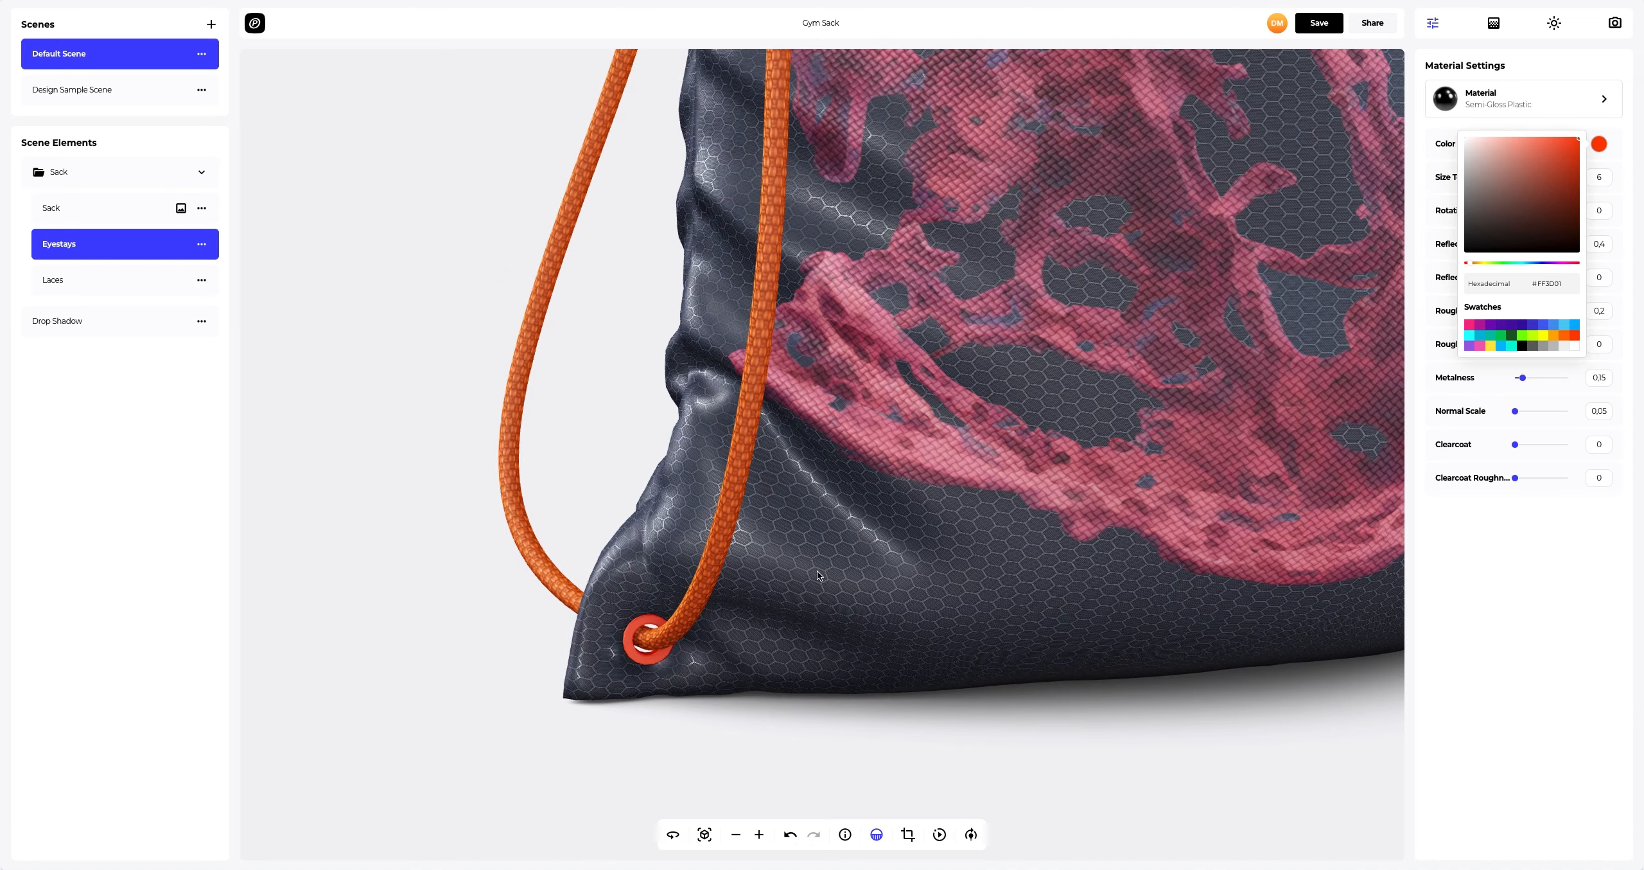
{"action": "left_click", "coordinate": [704, 834]}
{"action": "left_click", "coordinate": [458, 527]}
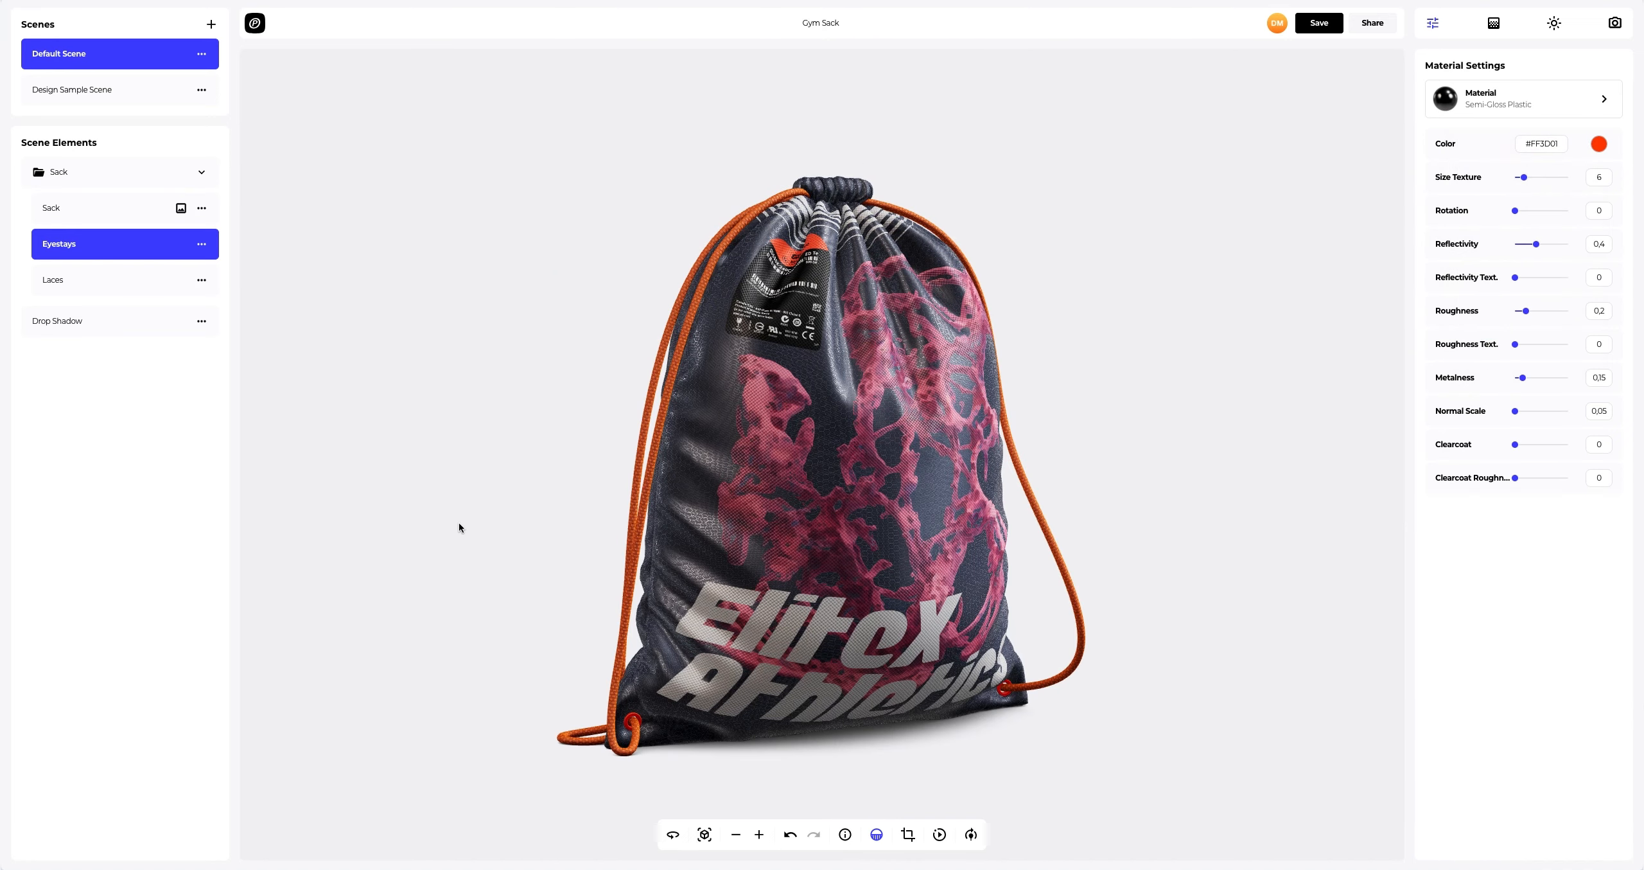
Give the sack's pink artwork design layer a bevel with smooth 1 and intensity 0.4.
{"action": "left_click_drag", "start_coordinate": [459, 526], "coordinate": [407, 520]}
{"action": "scroll", "coordinate": [845, 485], "scroll_direction": "up", "scroll_amount": 2}
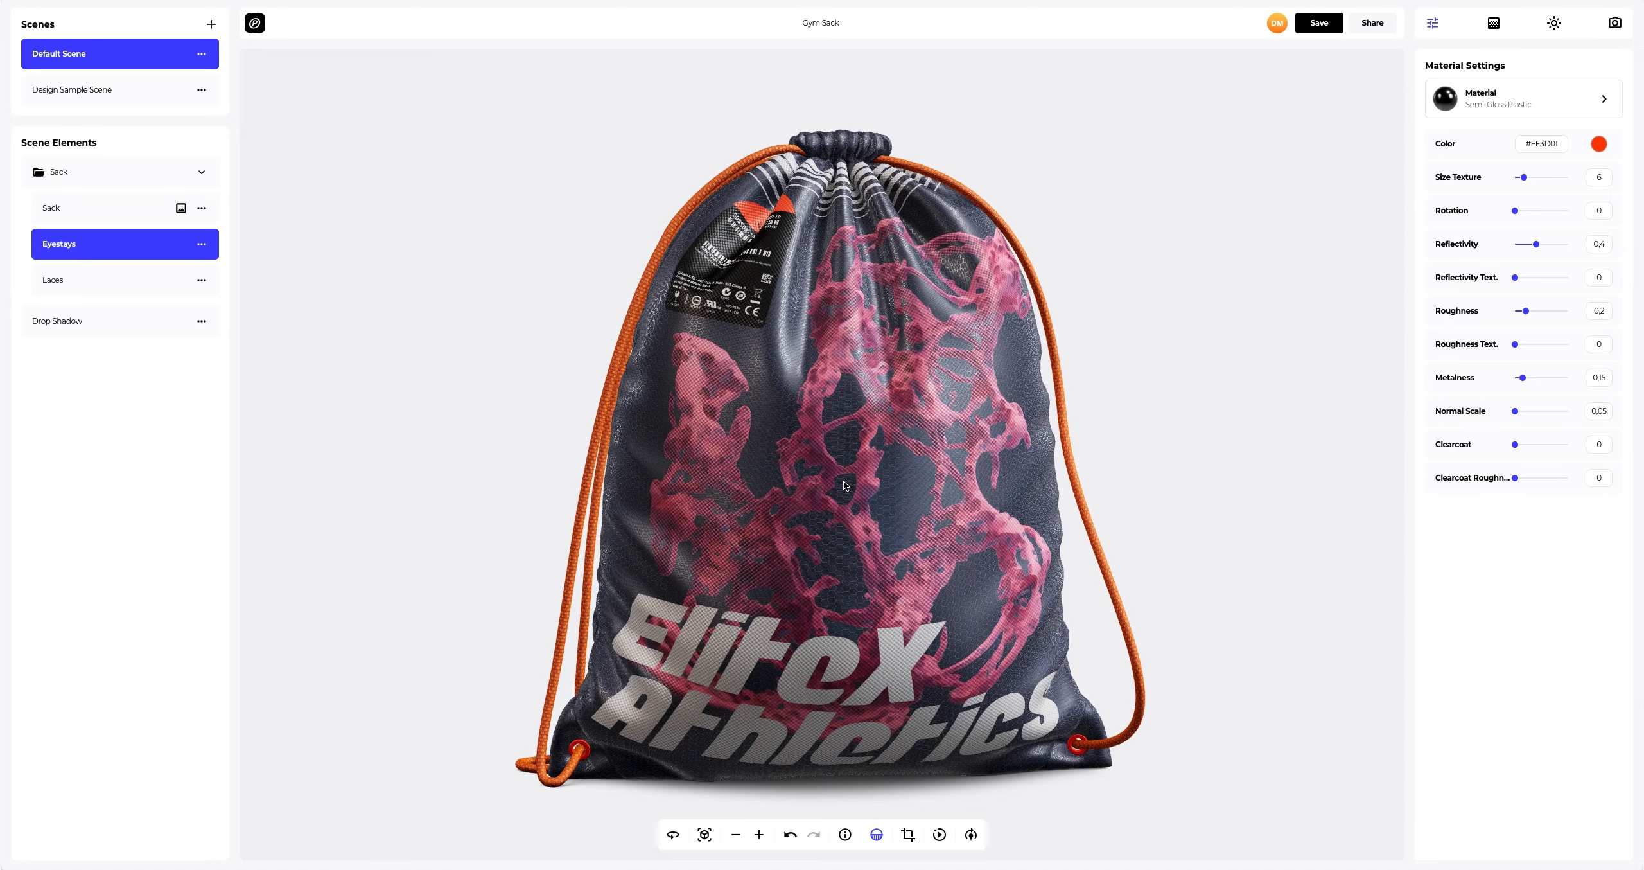
{"action": "scroll", "coordinate": [845, 485], "scroll_direction": "up", "scroll_amount": 5}
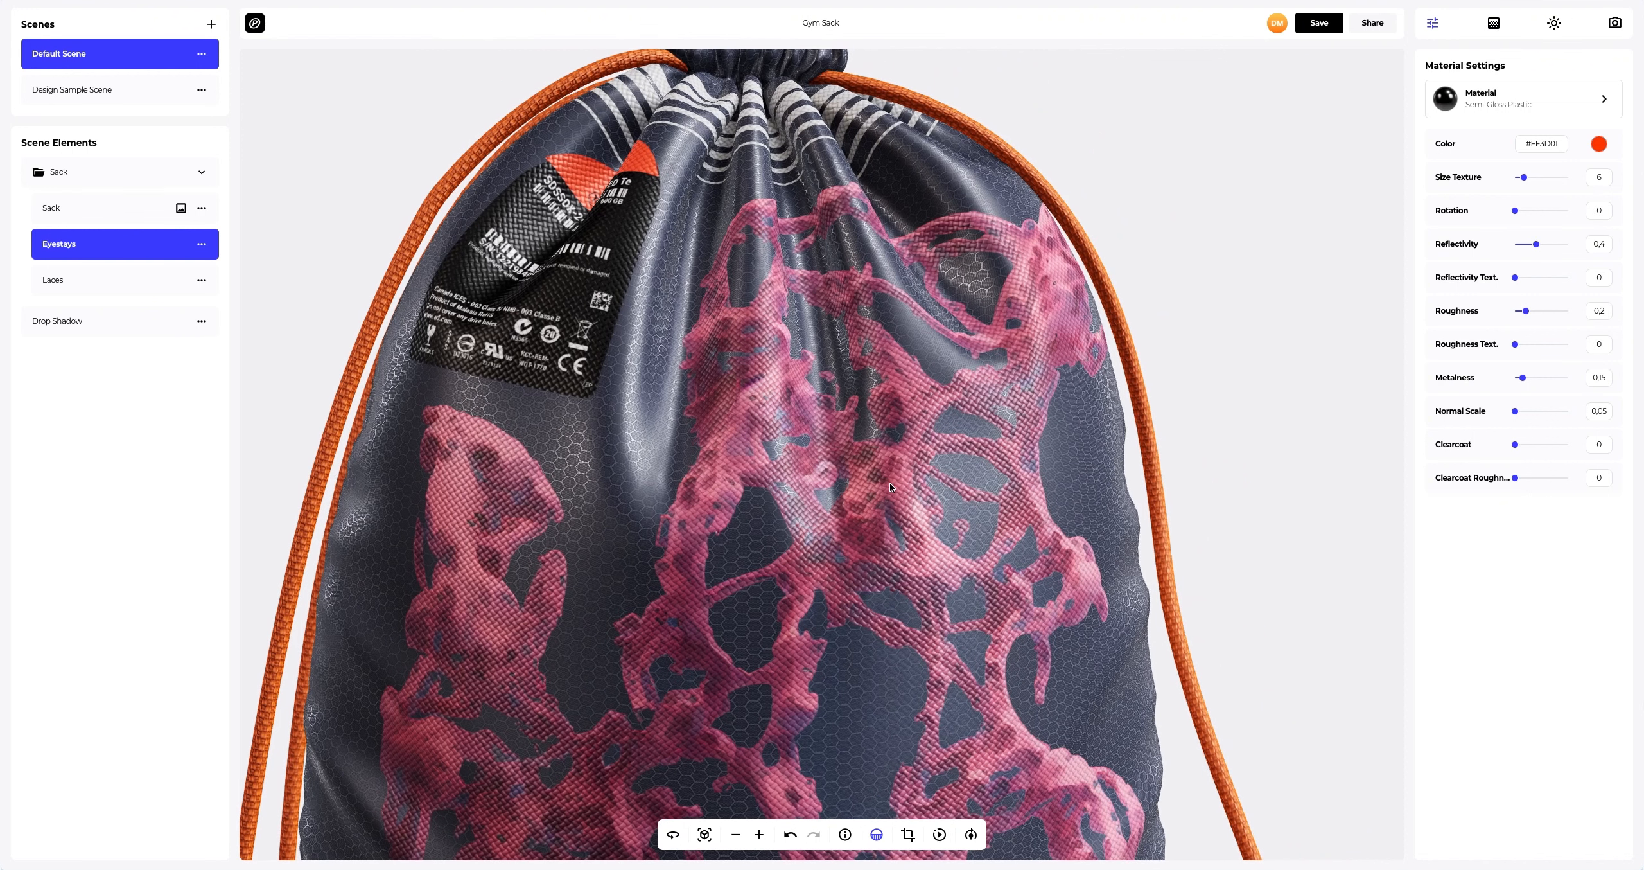
{"action": "left_click", "coordinate": [72, 210]}
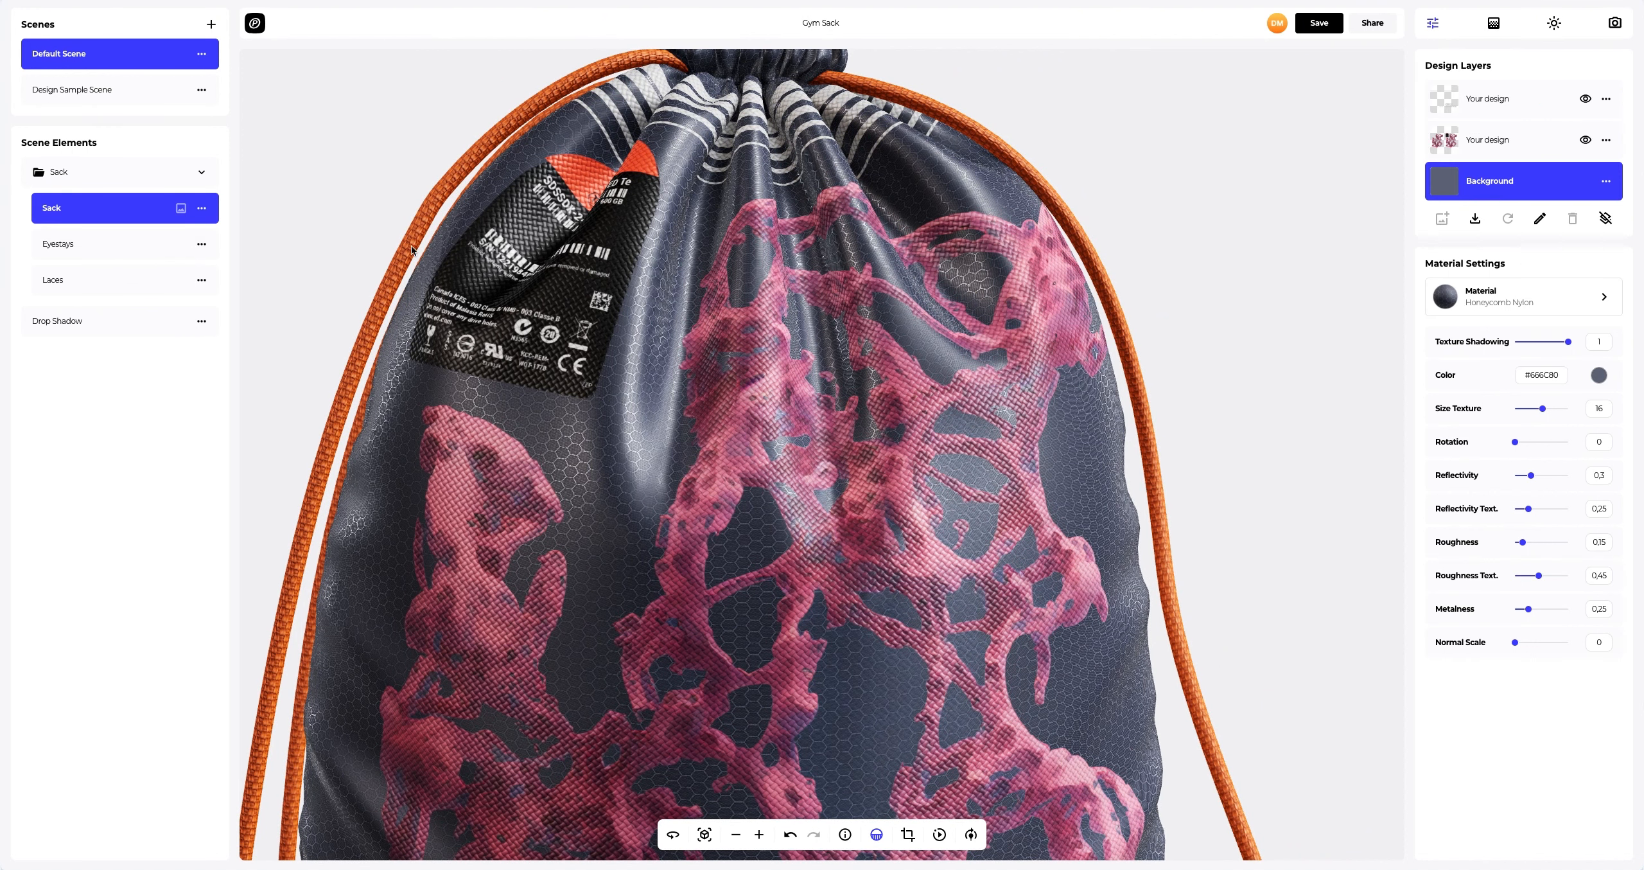
{"action": "left_click", "coordinate": [1511, 142]}
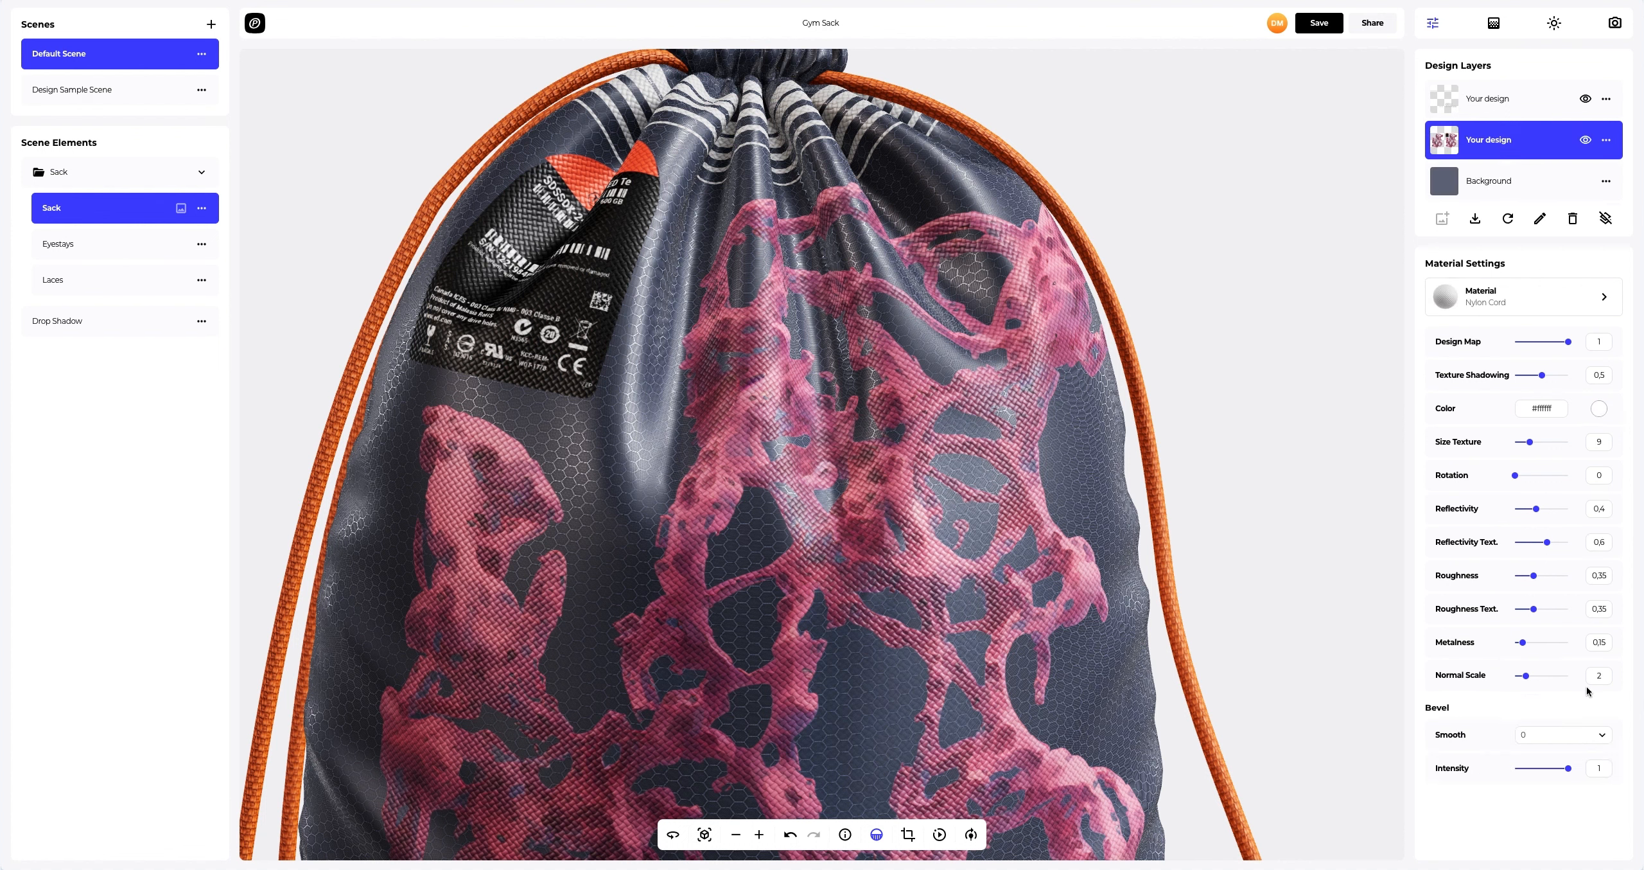
{"action": "left_click", "coordinate": [1586, 735]}
{"action": "left_click", "coordinate": [1557, 581]}
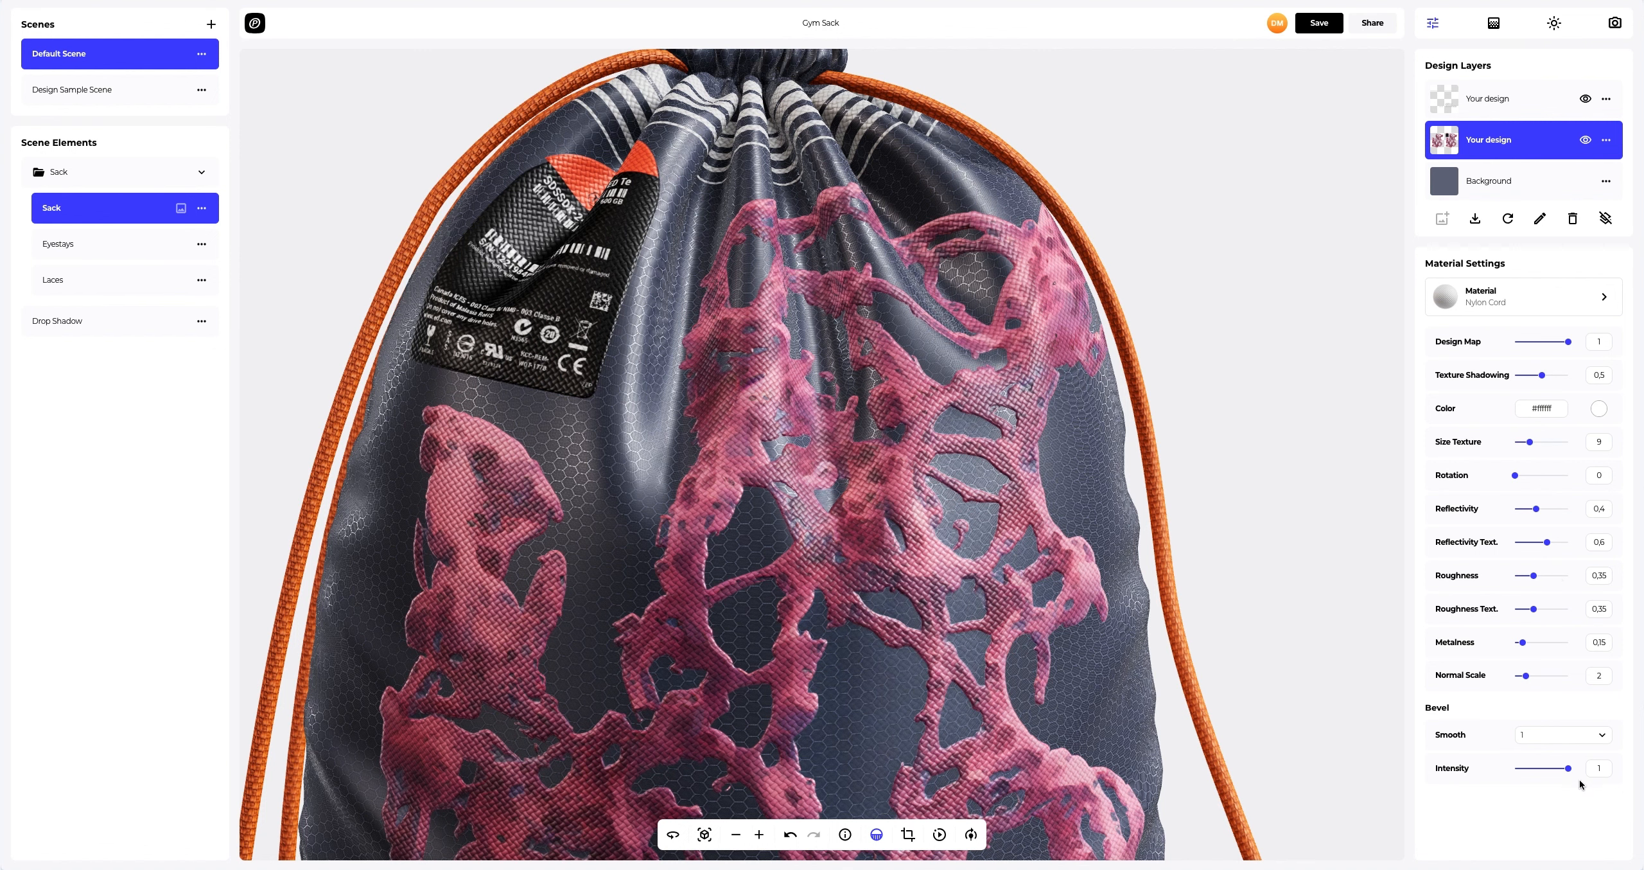
{"action": "left_click_drag", "start_coordinate": [1568, 769], "coordinate": [1553, 771]}
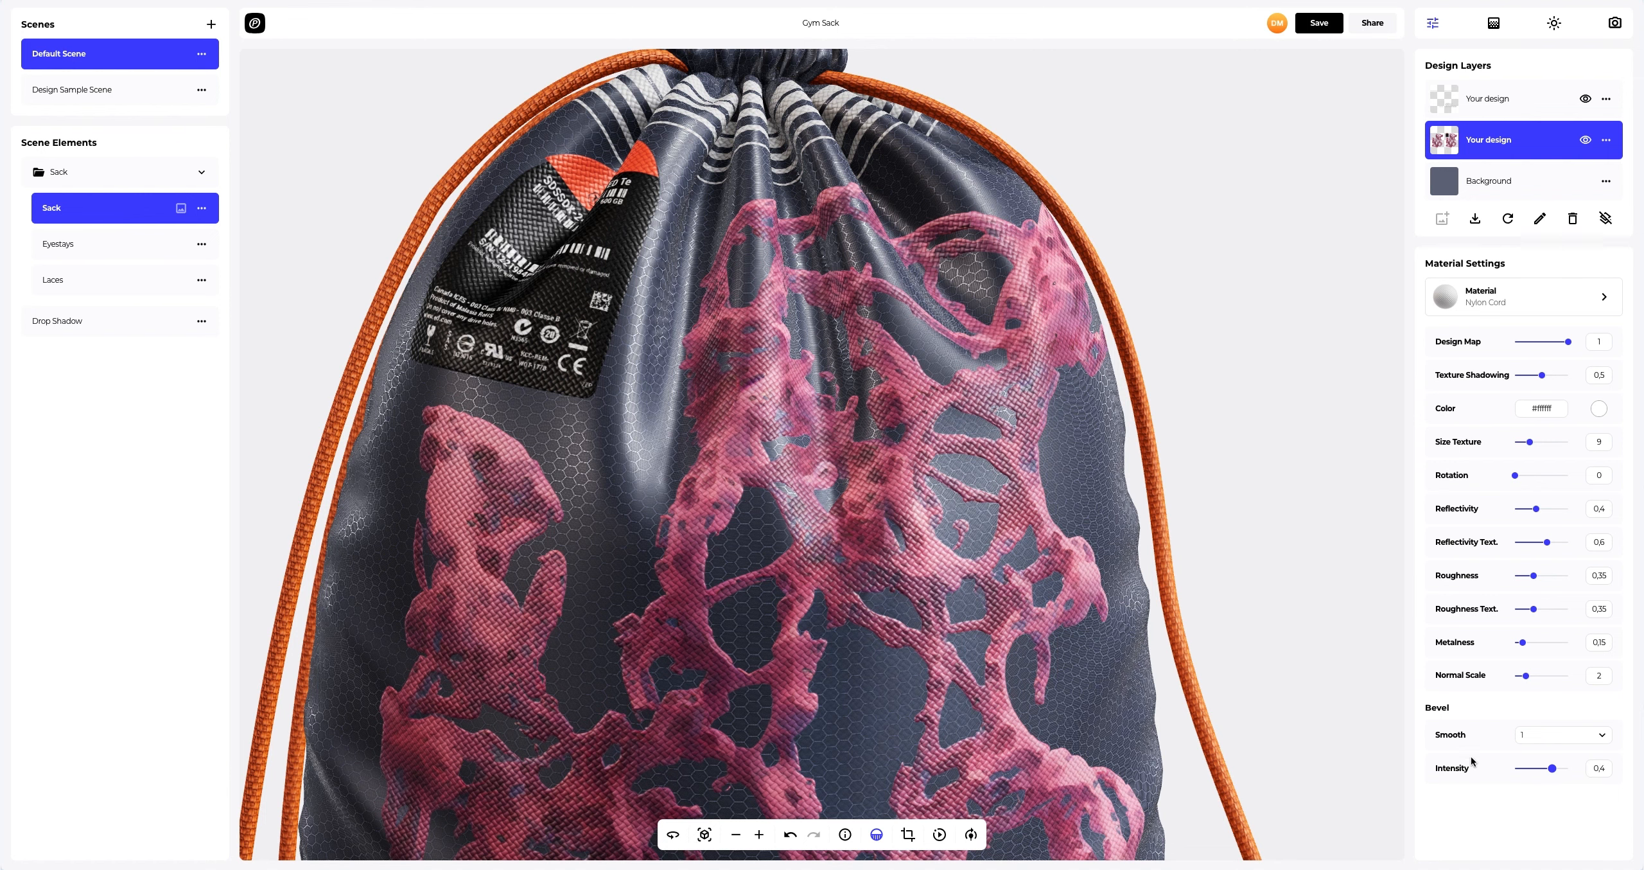
Give the sack's top text design layer a bevel with smooth 1 and intensity 0.47, and reset the camera to the default view.
{"action": "scroll", "coordinate": [940, 628], "scroll_direction": "down", "scroll_amount": 3}
{"action": "right_click_drag", "start_coordinate": [872, 676], "coordinate": [889, 496]}
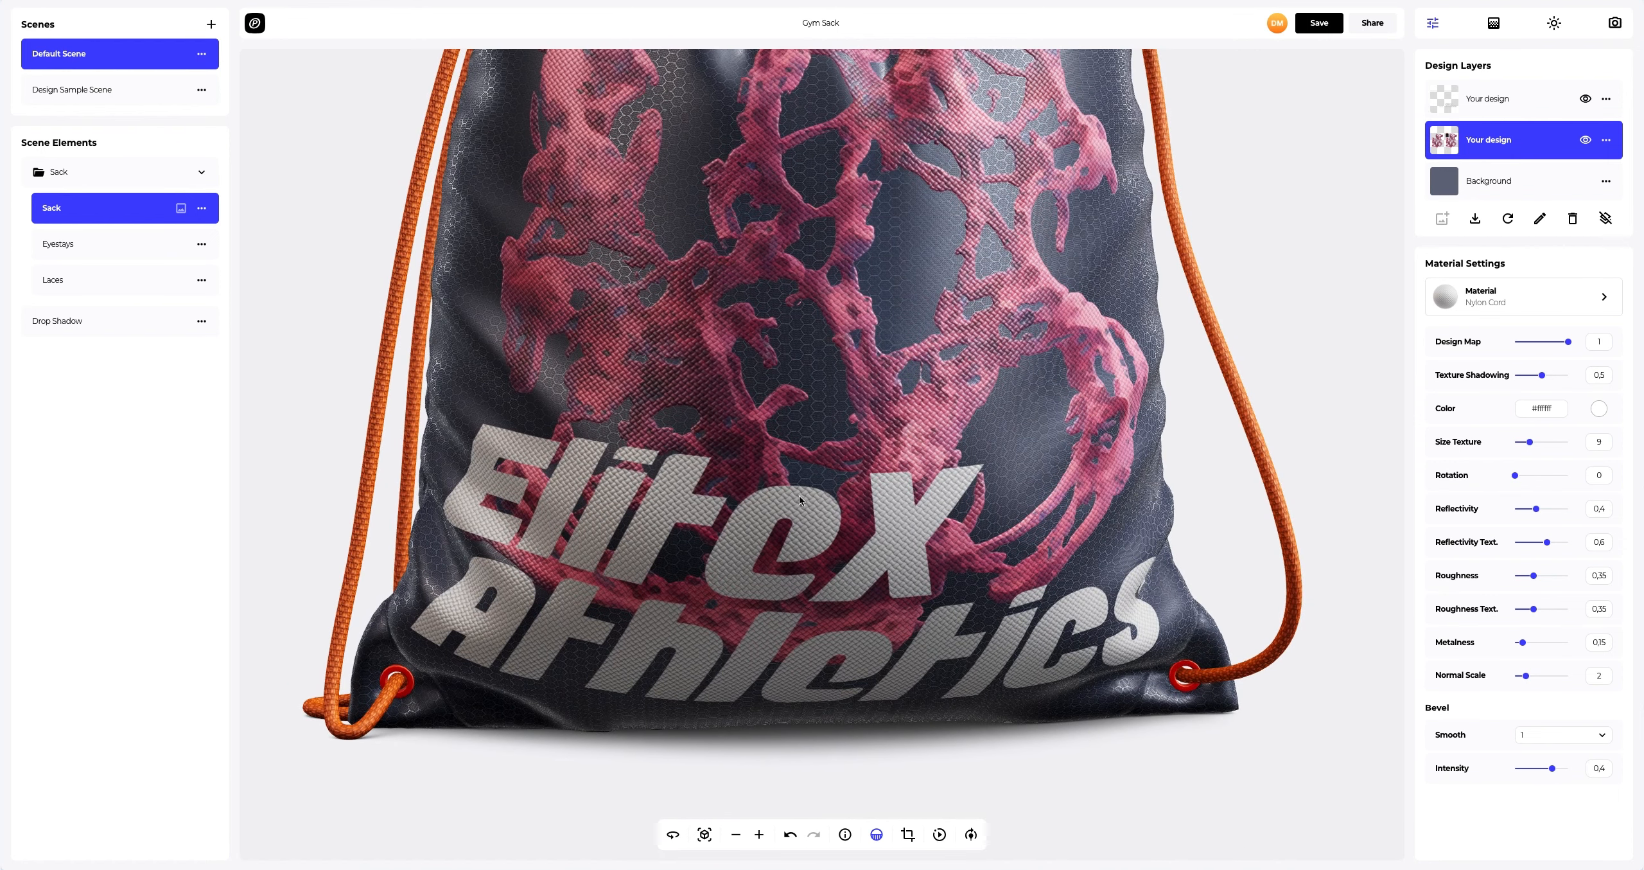
{"action": "left_click", "coordinate": [1516, 106]}
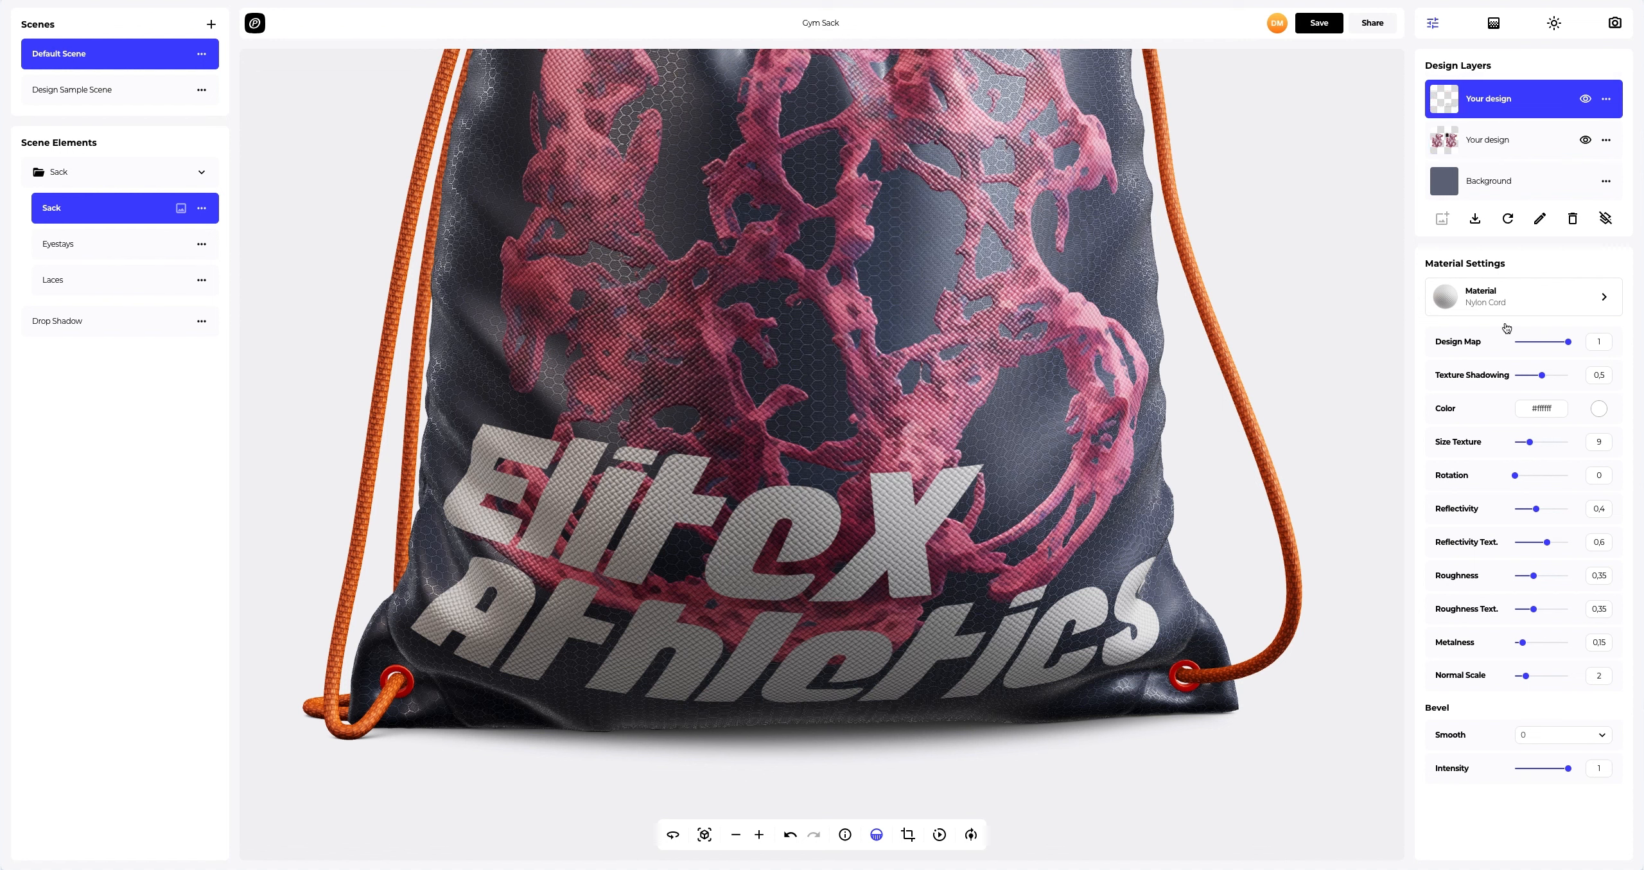
{"action": "left_click", "coordinate": [1591, 738]}
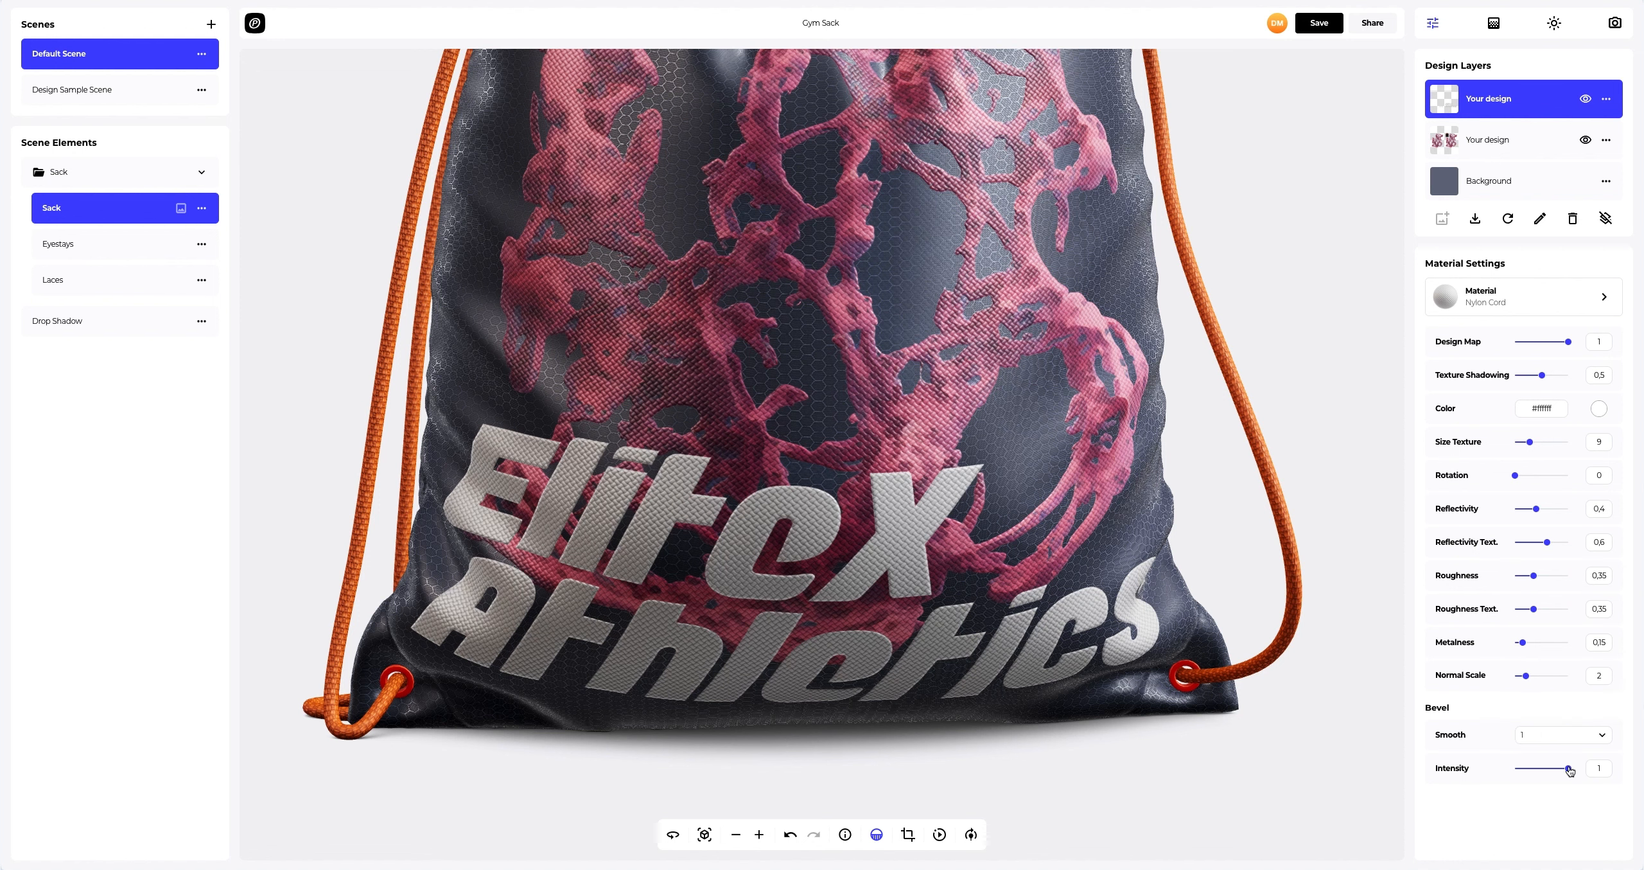
{"action": "left_click_drag", "start_coordinate": [1568, 768], "coordinate": [1560, 771]}
{"action": "scroll", "coordinate": [792, 734], "scroll_direction": "down", "scroll_amount": 5}
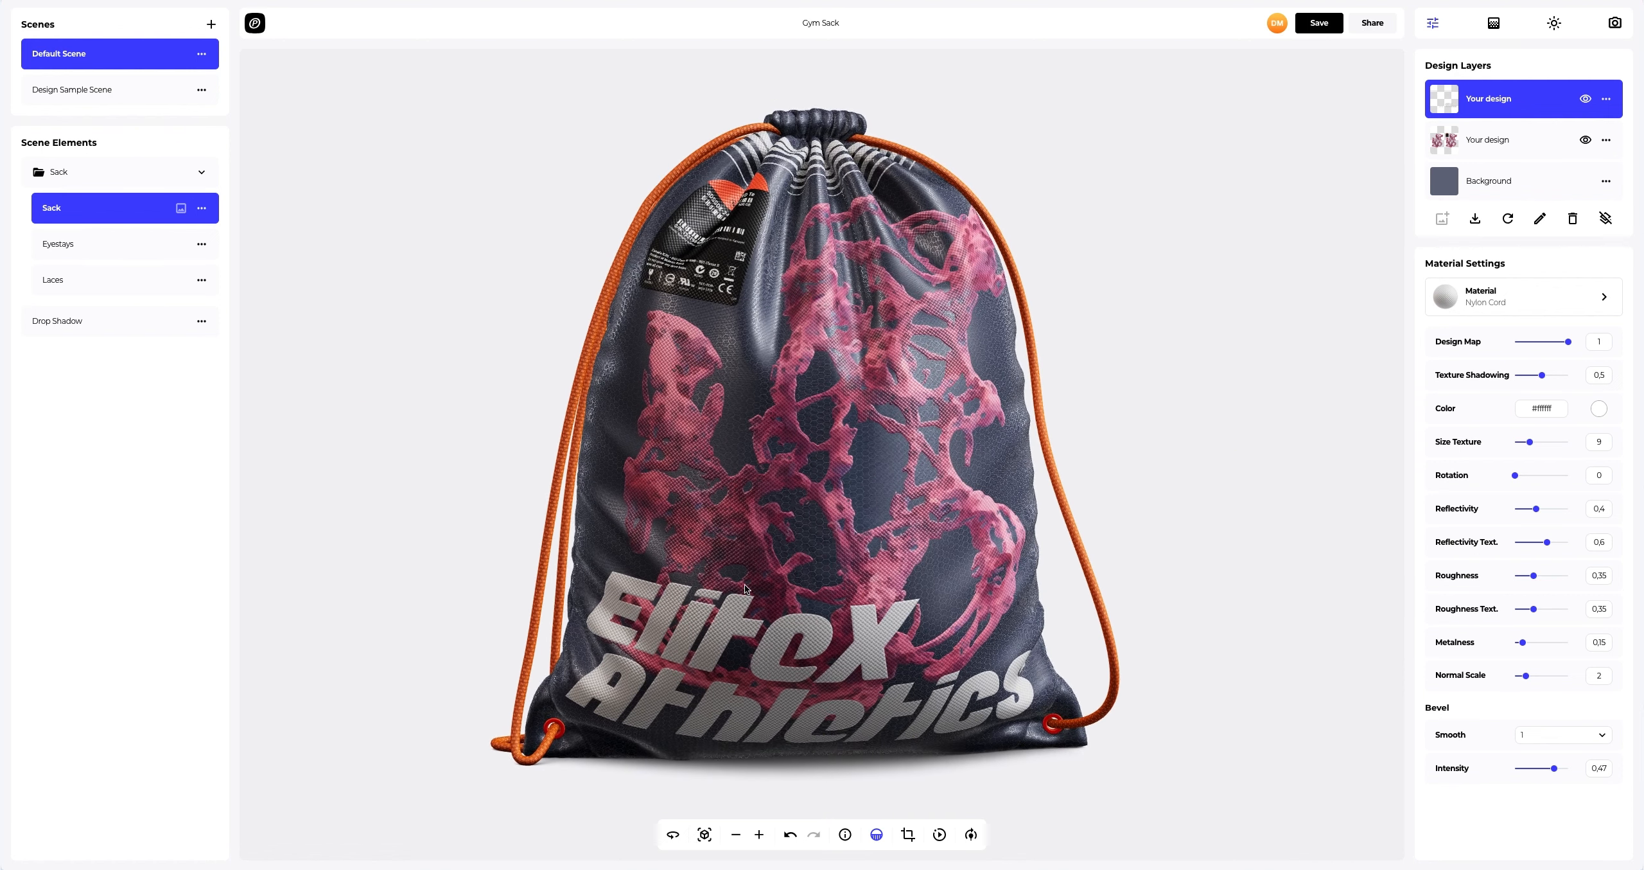
{"action": "left_click_drag", "start_coordinate": [745, 587], "coordinate": [1253, 543]}
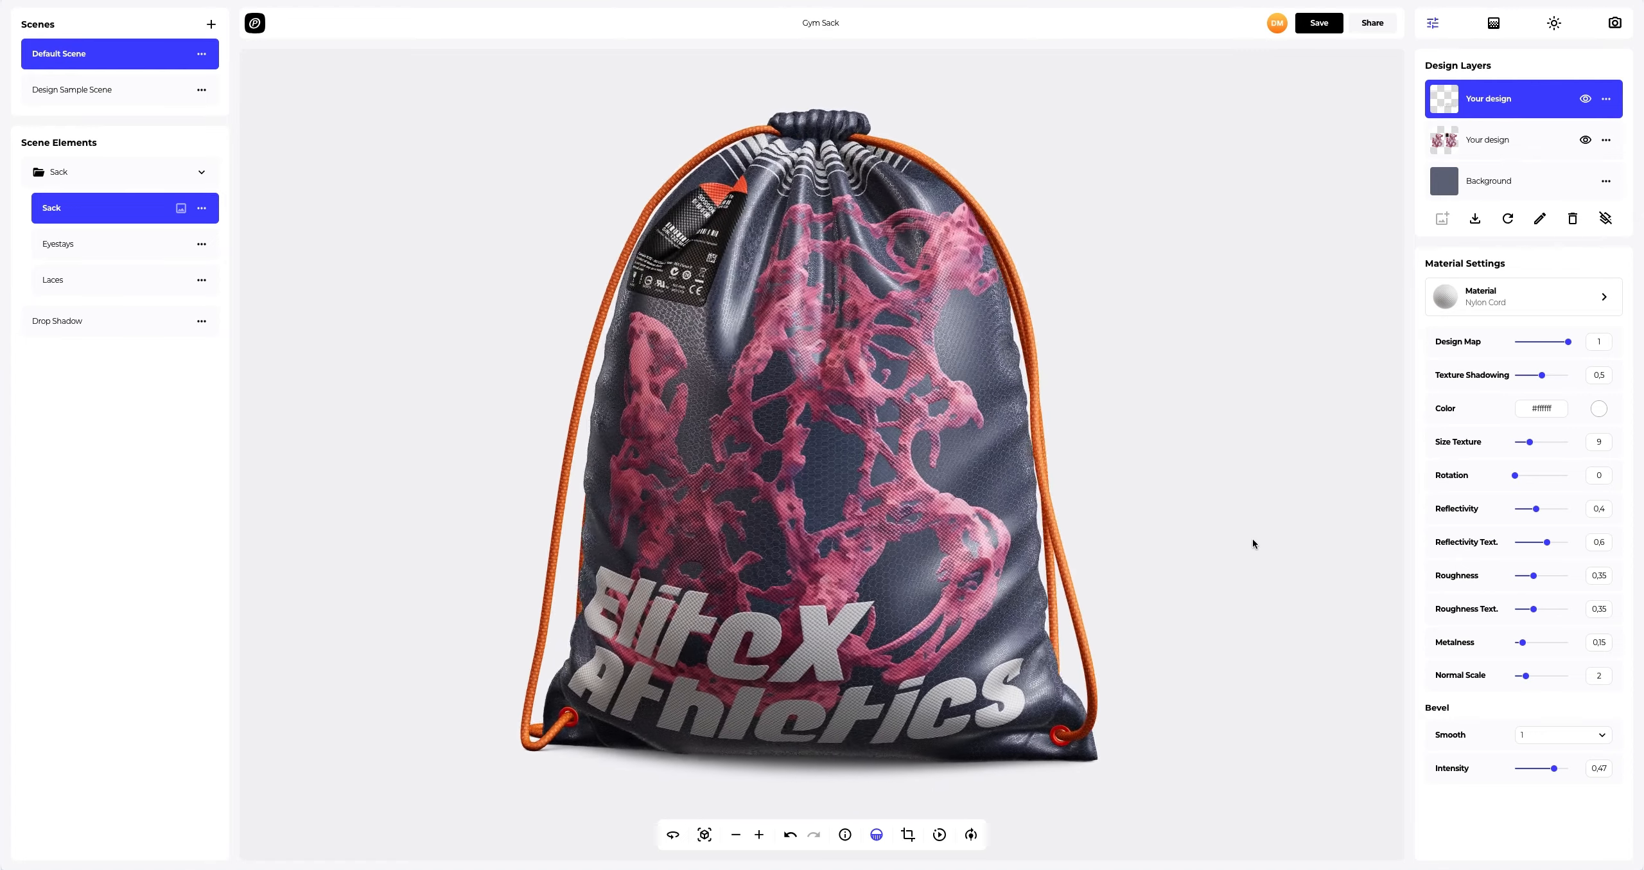
{"action": "left_click", "coordinate": [705, 834]}
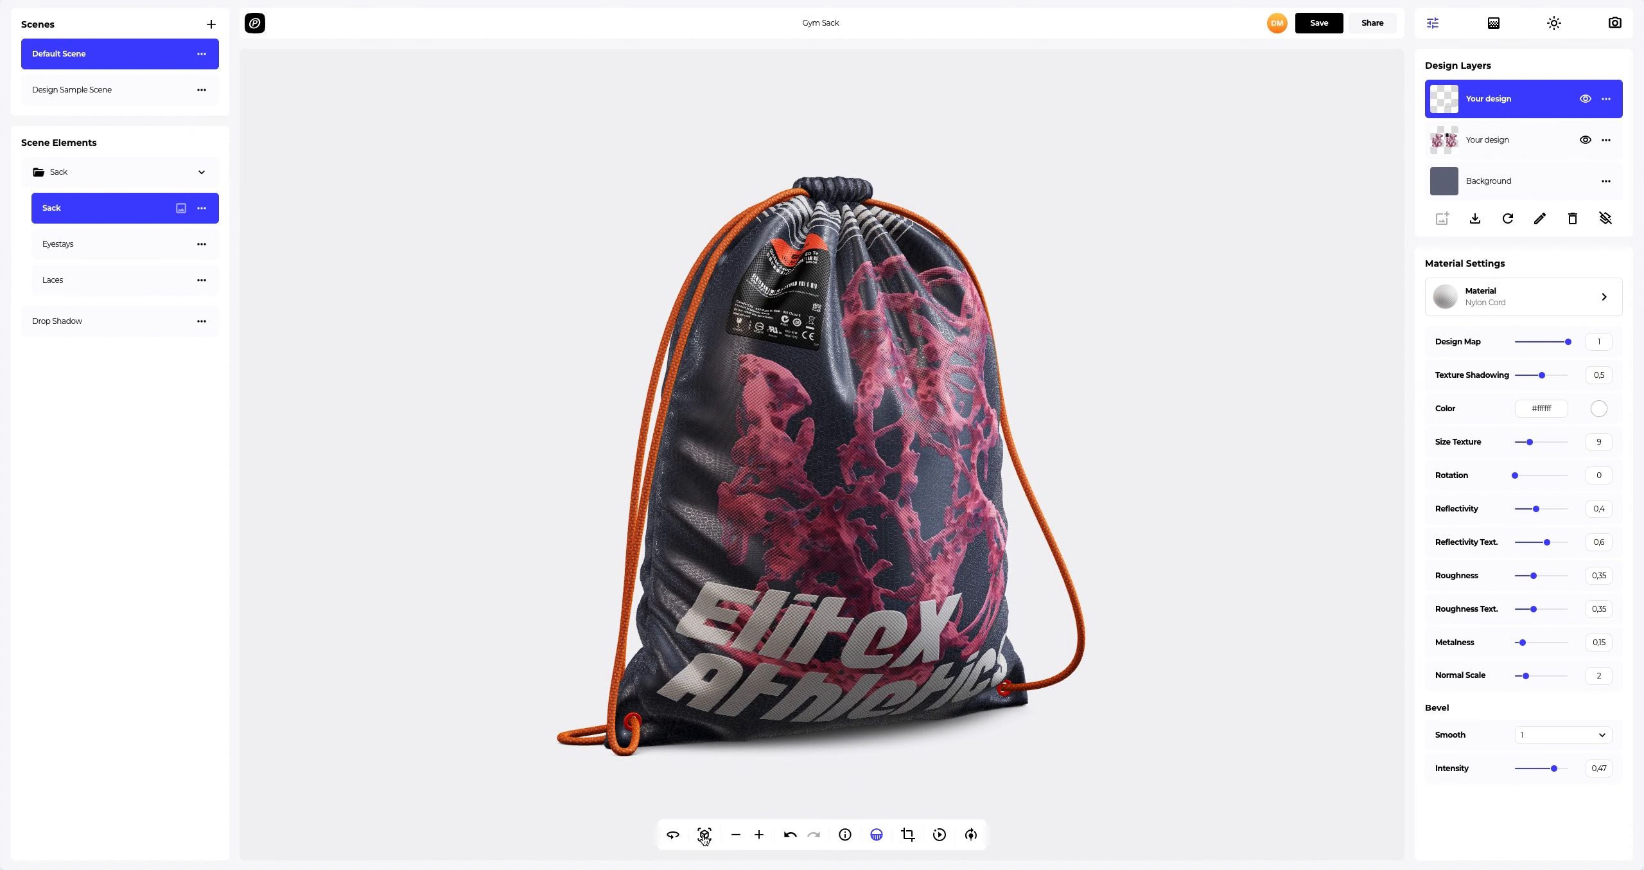
Try a solid periwinkle background and a linear gradient background with color A #FFAB01 and color B #FF3D01.
{"action": "left_click", "coordinate": [1491, 26]}
{"action": "left_click_drag", "start_coordinate": [1468, 137], "coordinate": [1505, 145]}
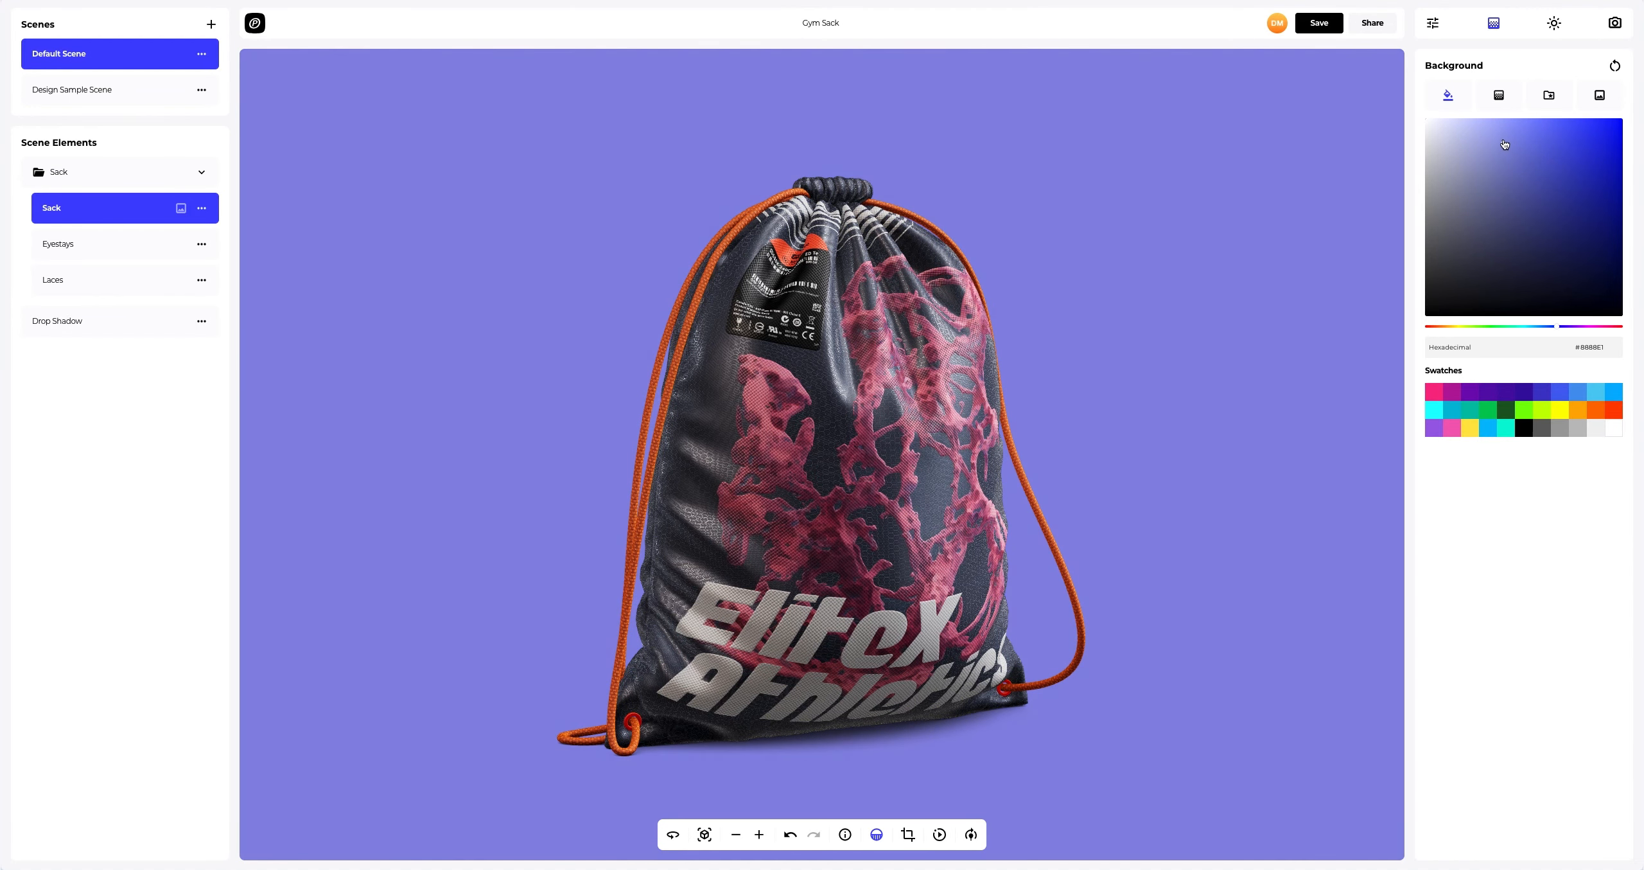
{"action": "left_click", "coordinate": [1501, 100]}
{"action": "left_click", "coordinate": [1593, 167]}
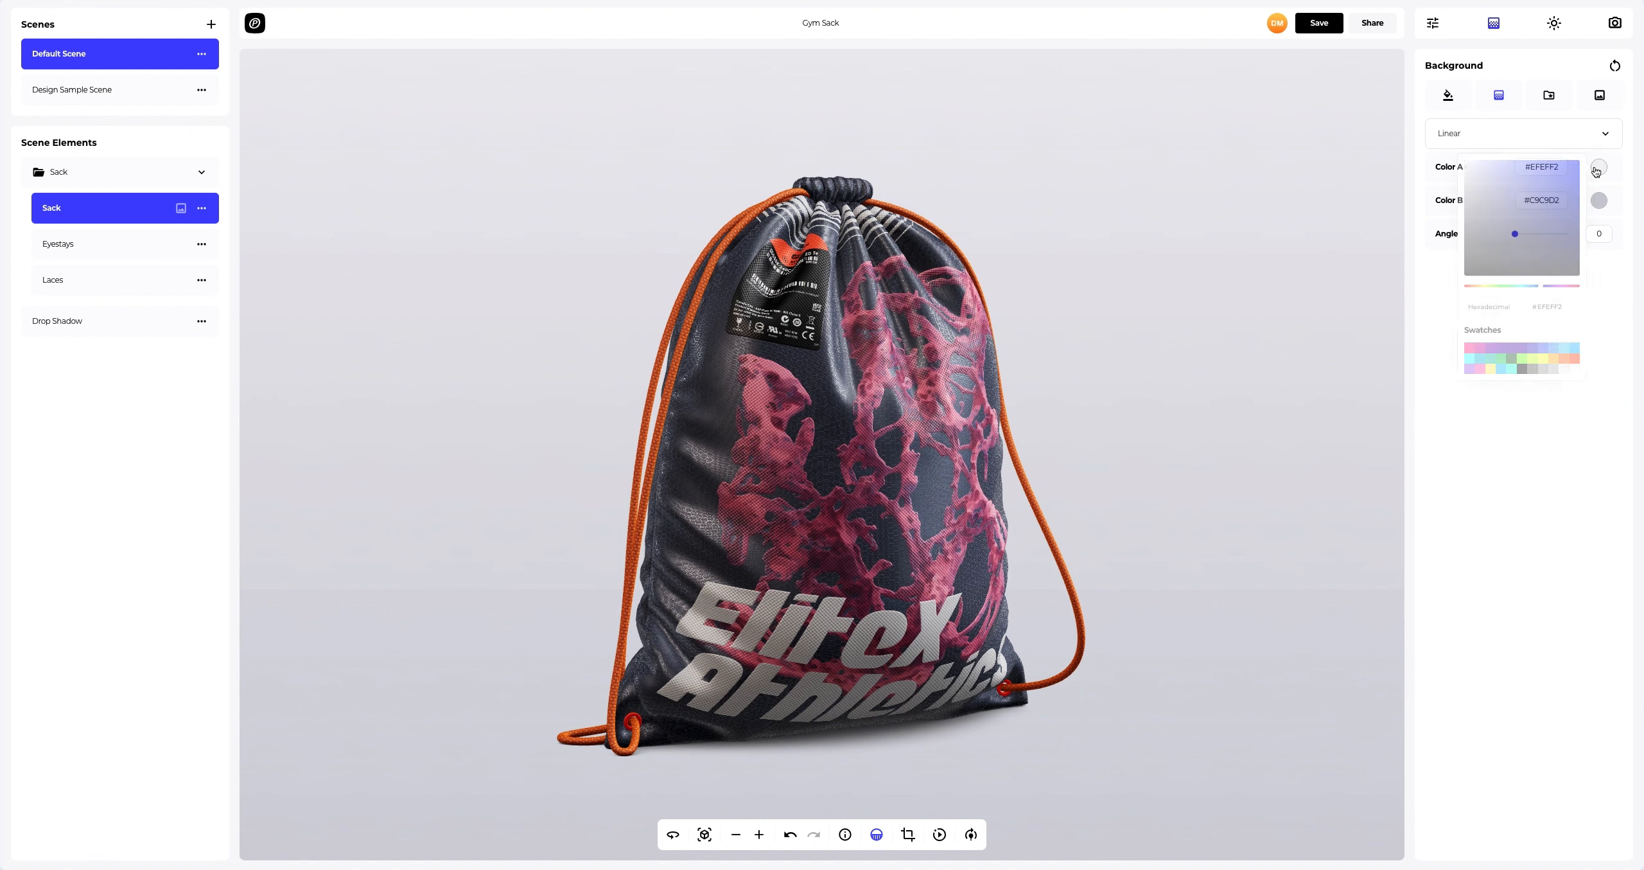
{"action": "left_click", "coordinate": [1554, 358]}
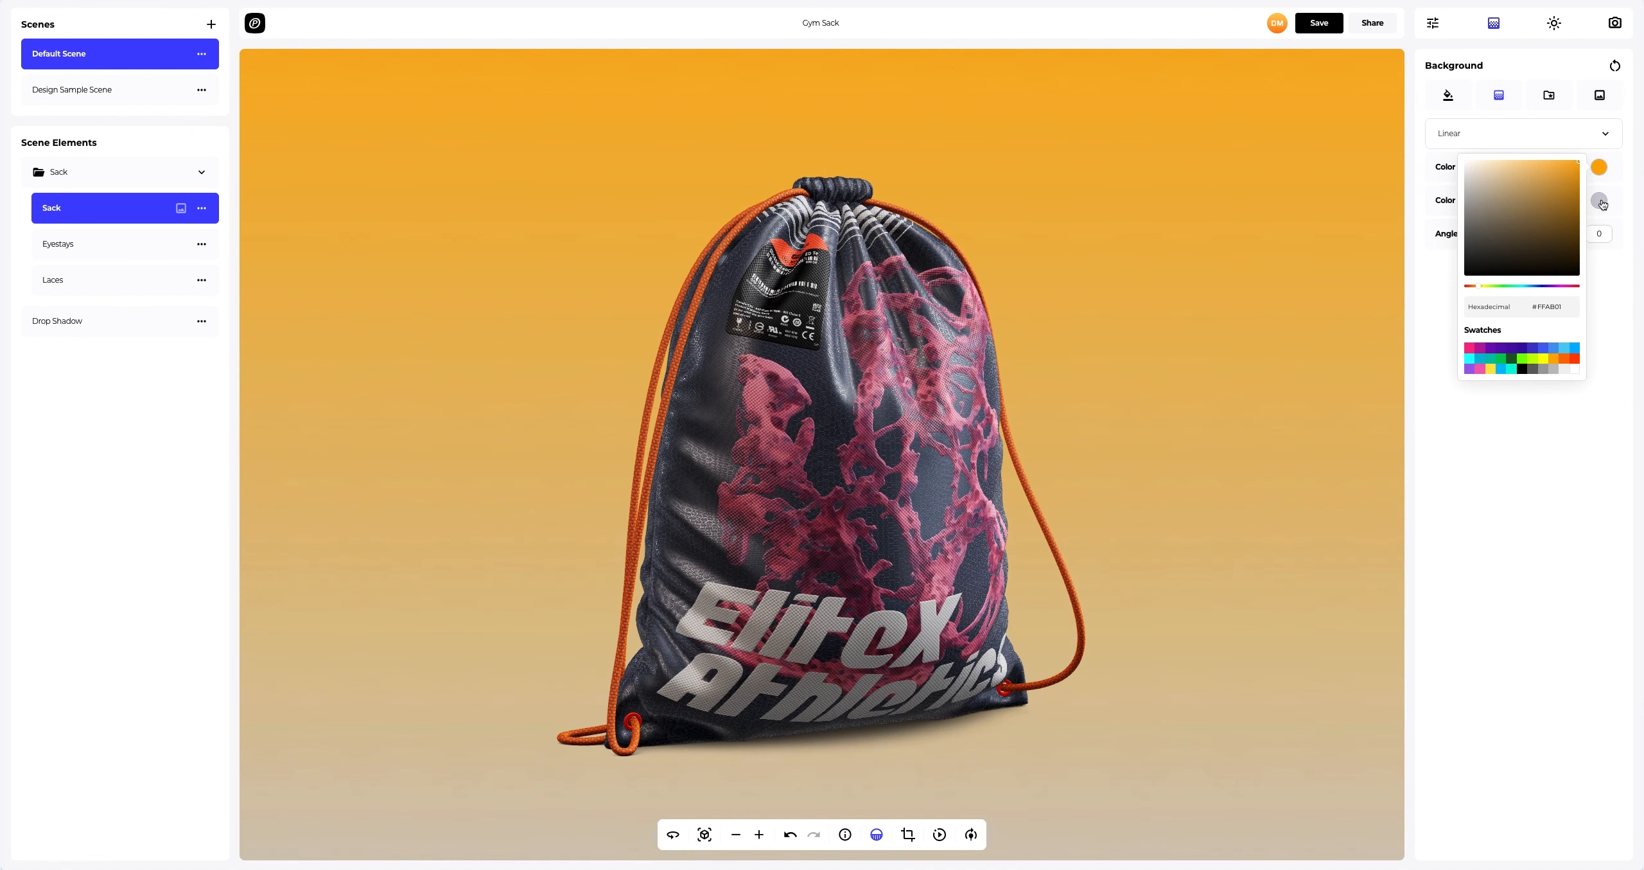
{"action": "left_click", "coordinate": [1599, 200]}
{"action": "left_click", "coordinate": [1577, 393]}
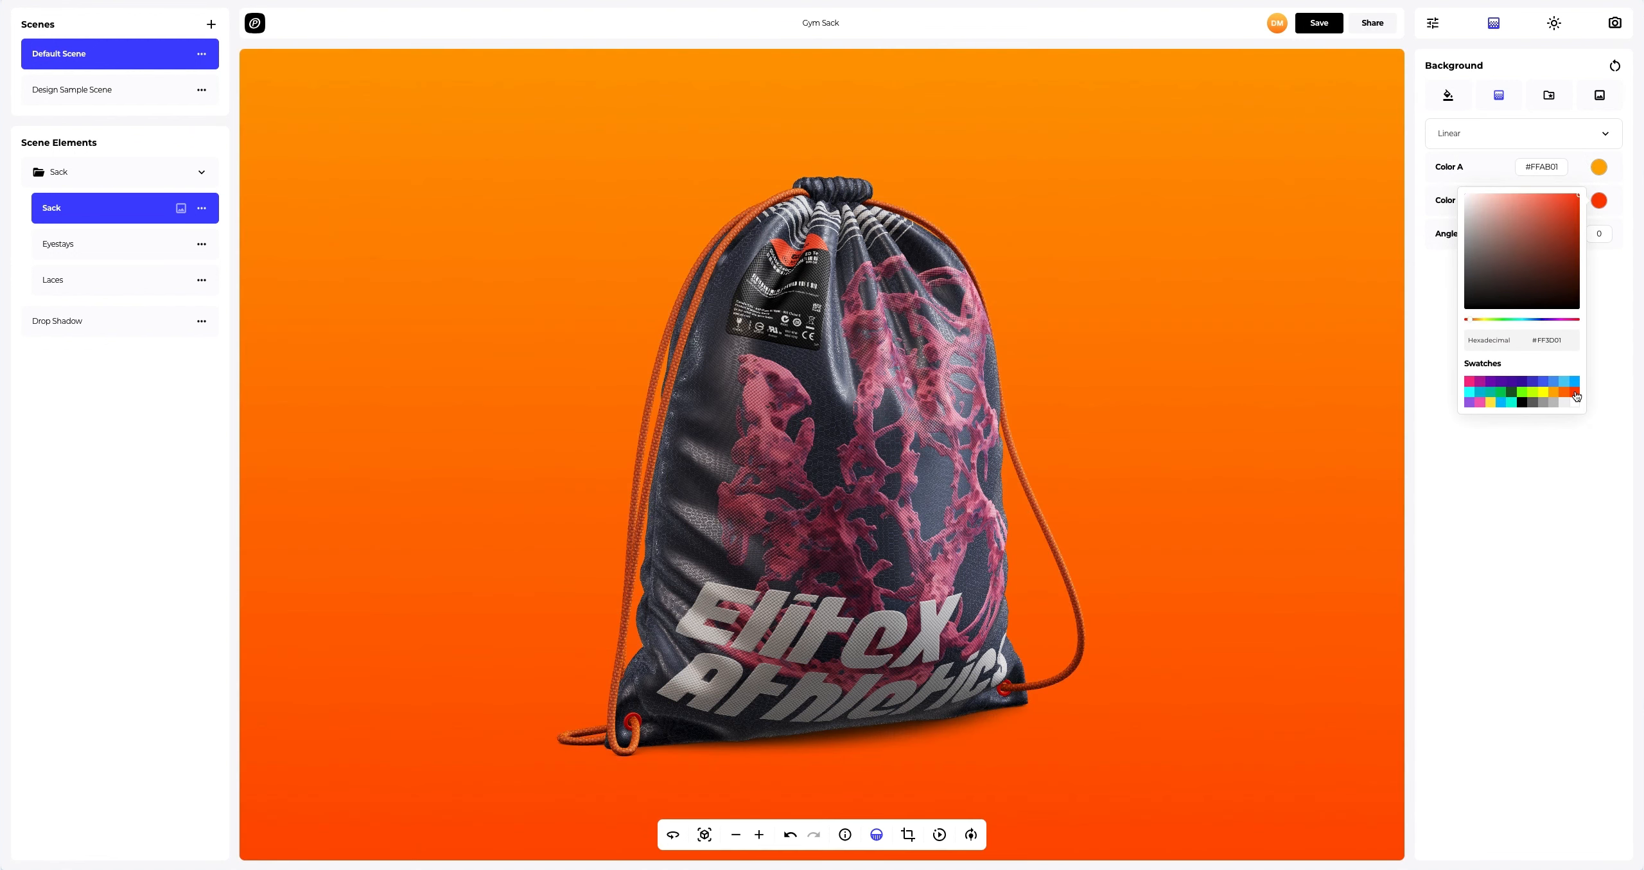
Change the orange-to-red background gradient to the Radial type.
{"action": "left_click", "coordinate": [1424, 316]}
{"action": "left_click", "coordinate": [1462, 138]}
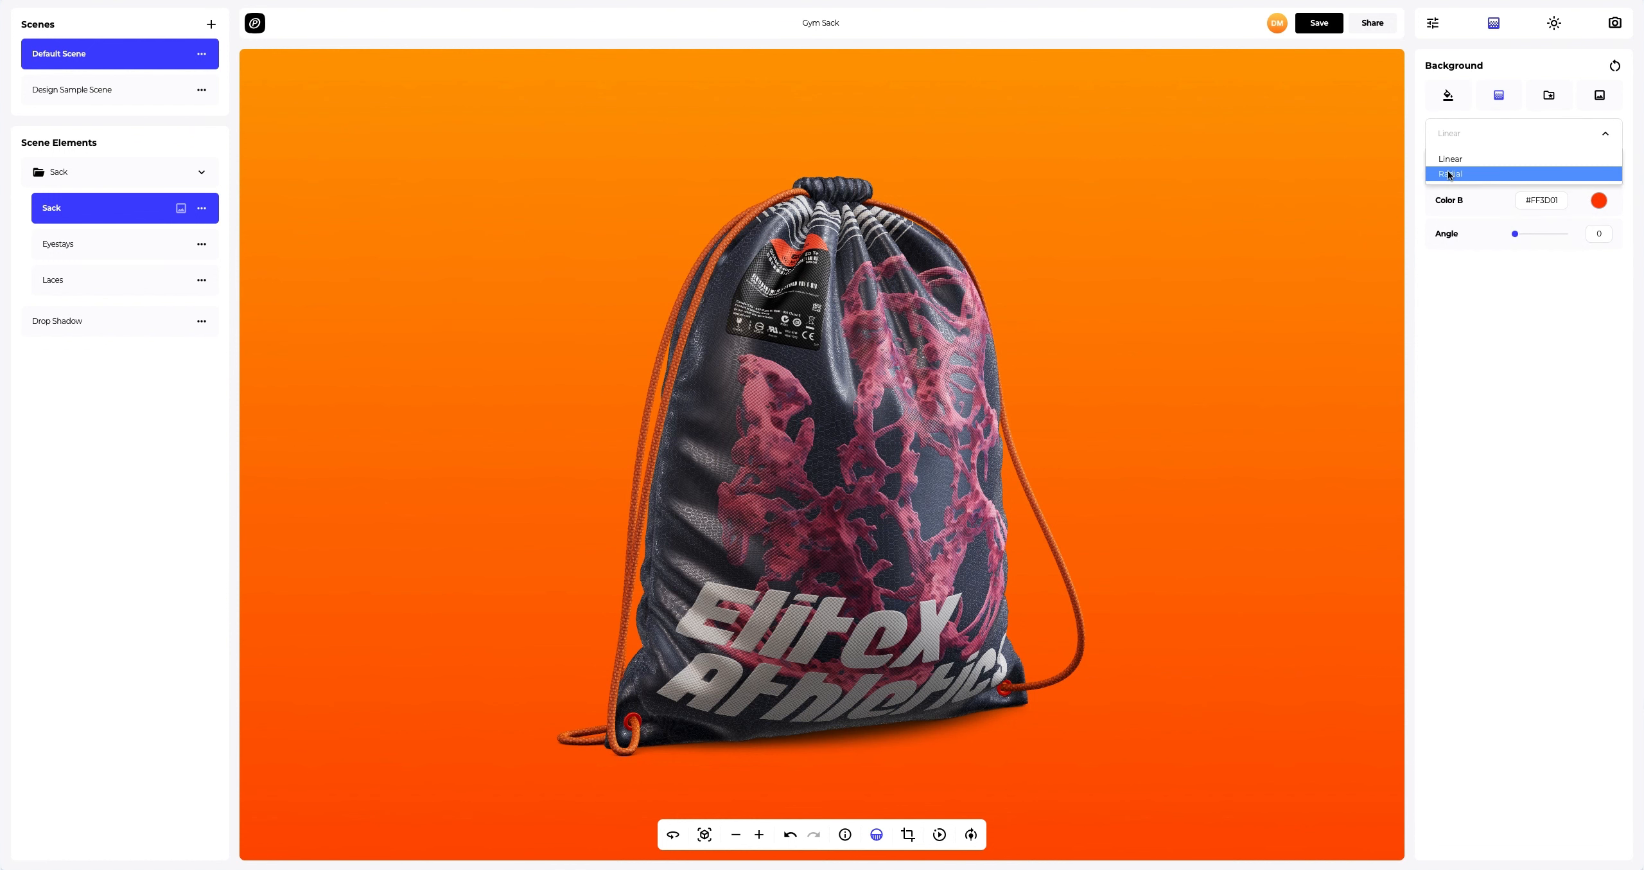
{"action": "left_click", "coordinate": [1450, 174]}
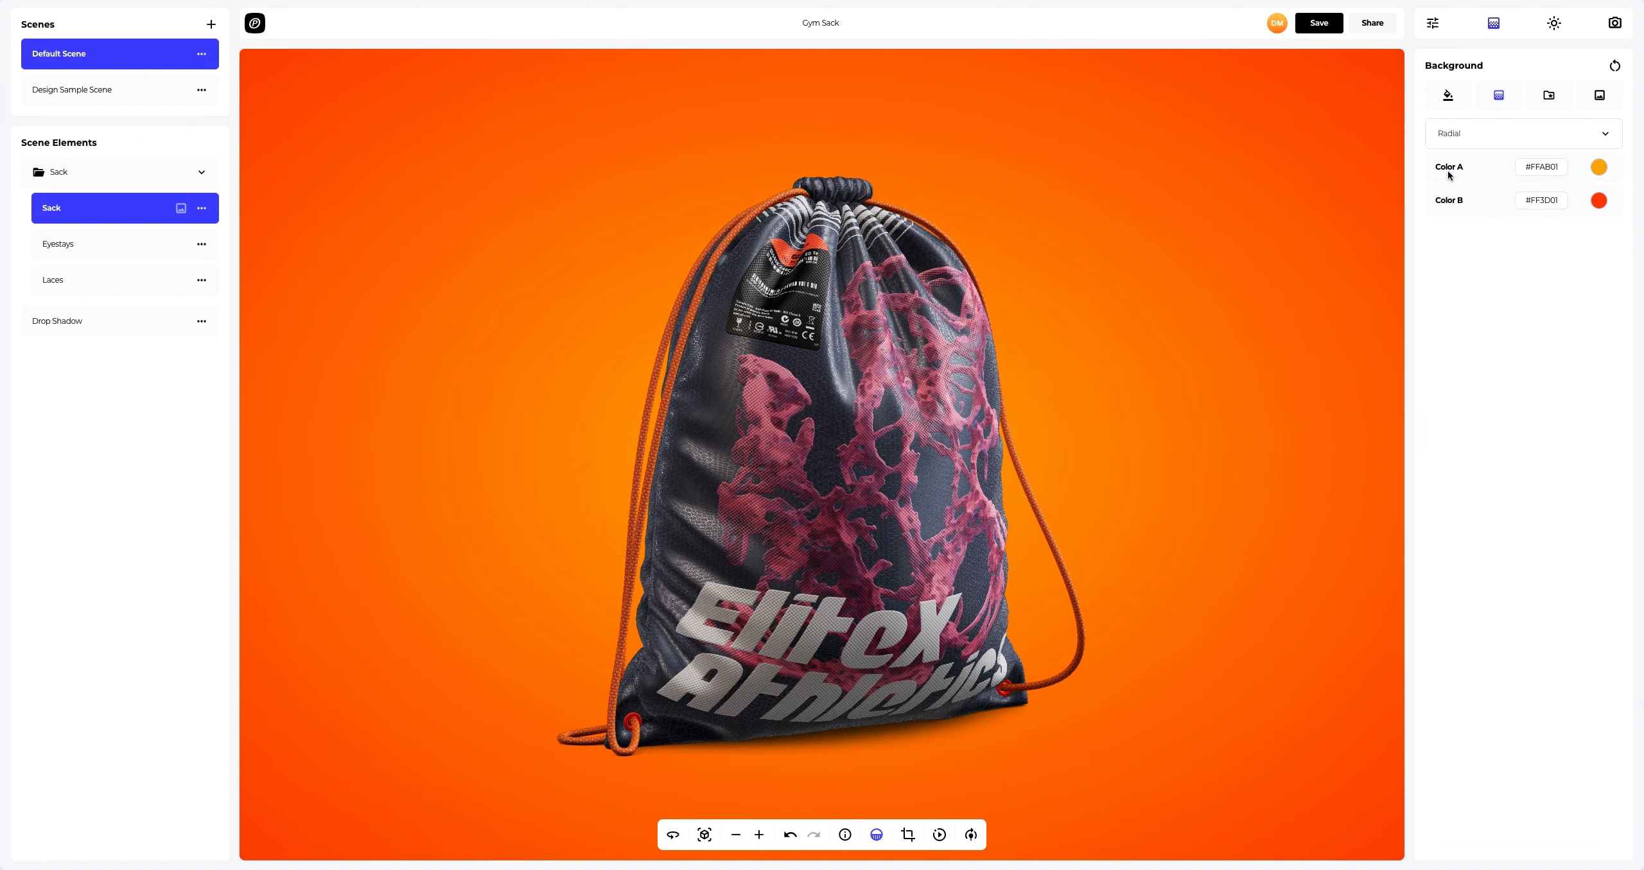
Try several preset background images, including the dark blue, the lavender and the grey-blue gradient ones.
{"action": "left_click", "coordinate": [1549, 96]}
{"action": "left_click", "coordinate": [1587, 140]}
{"action": "left_click", "coordinate": [1588, 197]}
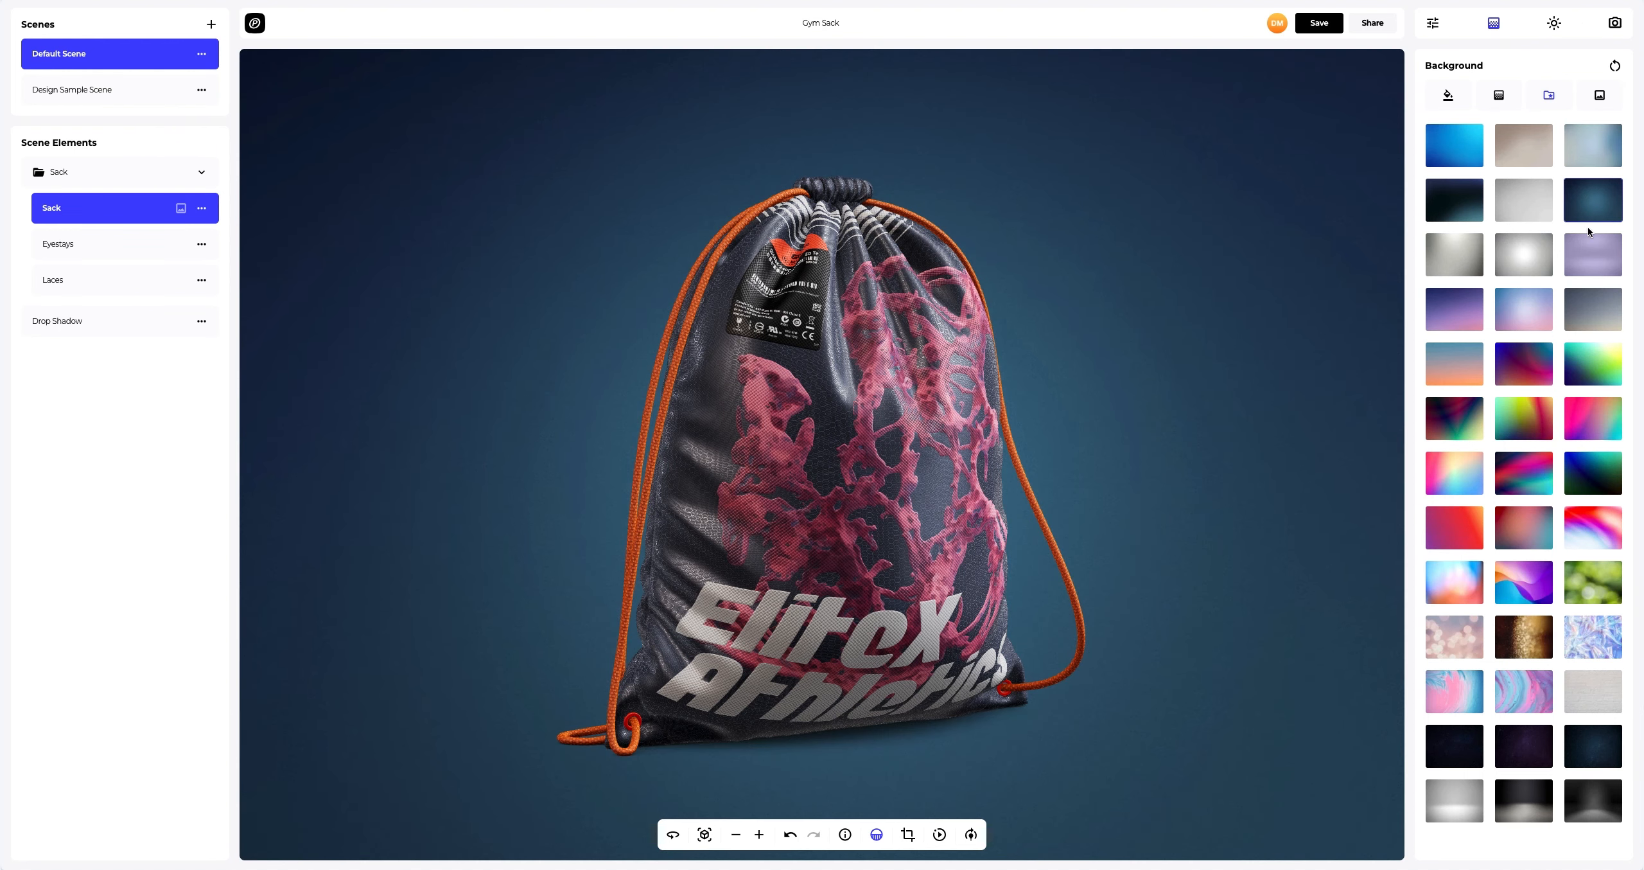
{"action": "left_click", "coordinate": [1589, 254]}
{"action": "left_click", "coordinate": [1589, 309]}
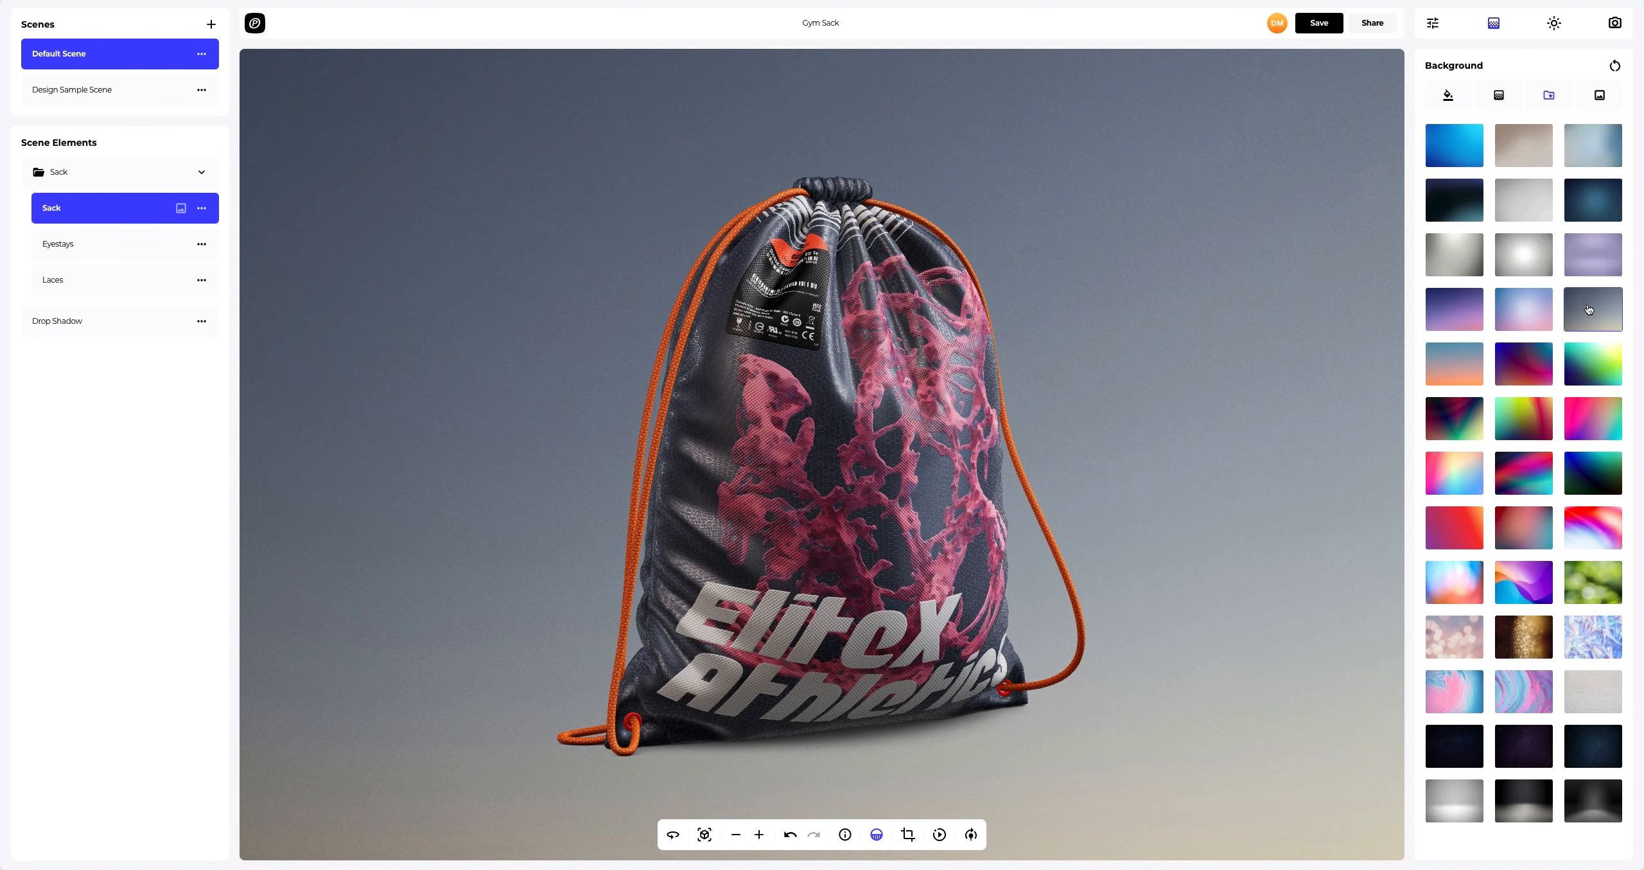
Use Background.png from the 766 Gym Sack folder as the background image and turn off Frame Crop.
{"action": "left_click", "coordinate": [1599, 96]}
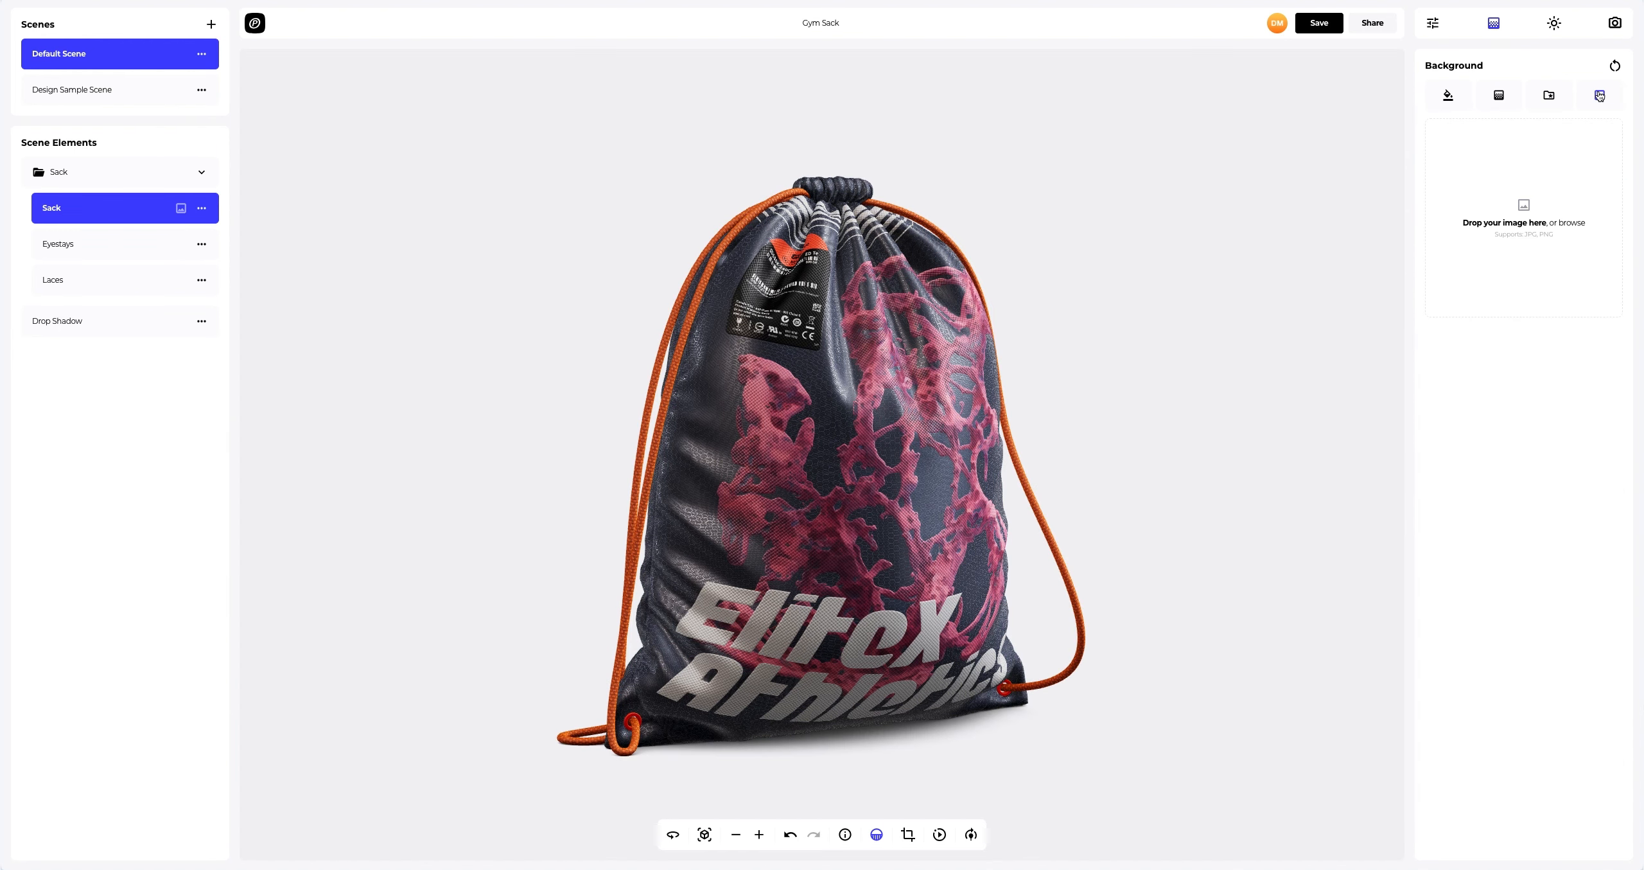
{"action": "left_click", "coordinate": [1526, 205]}
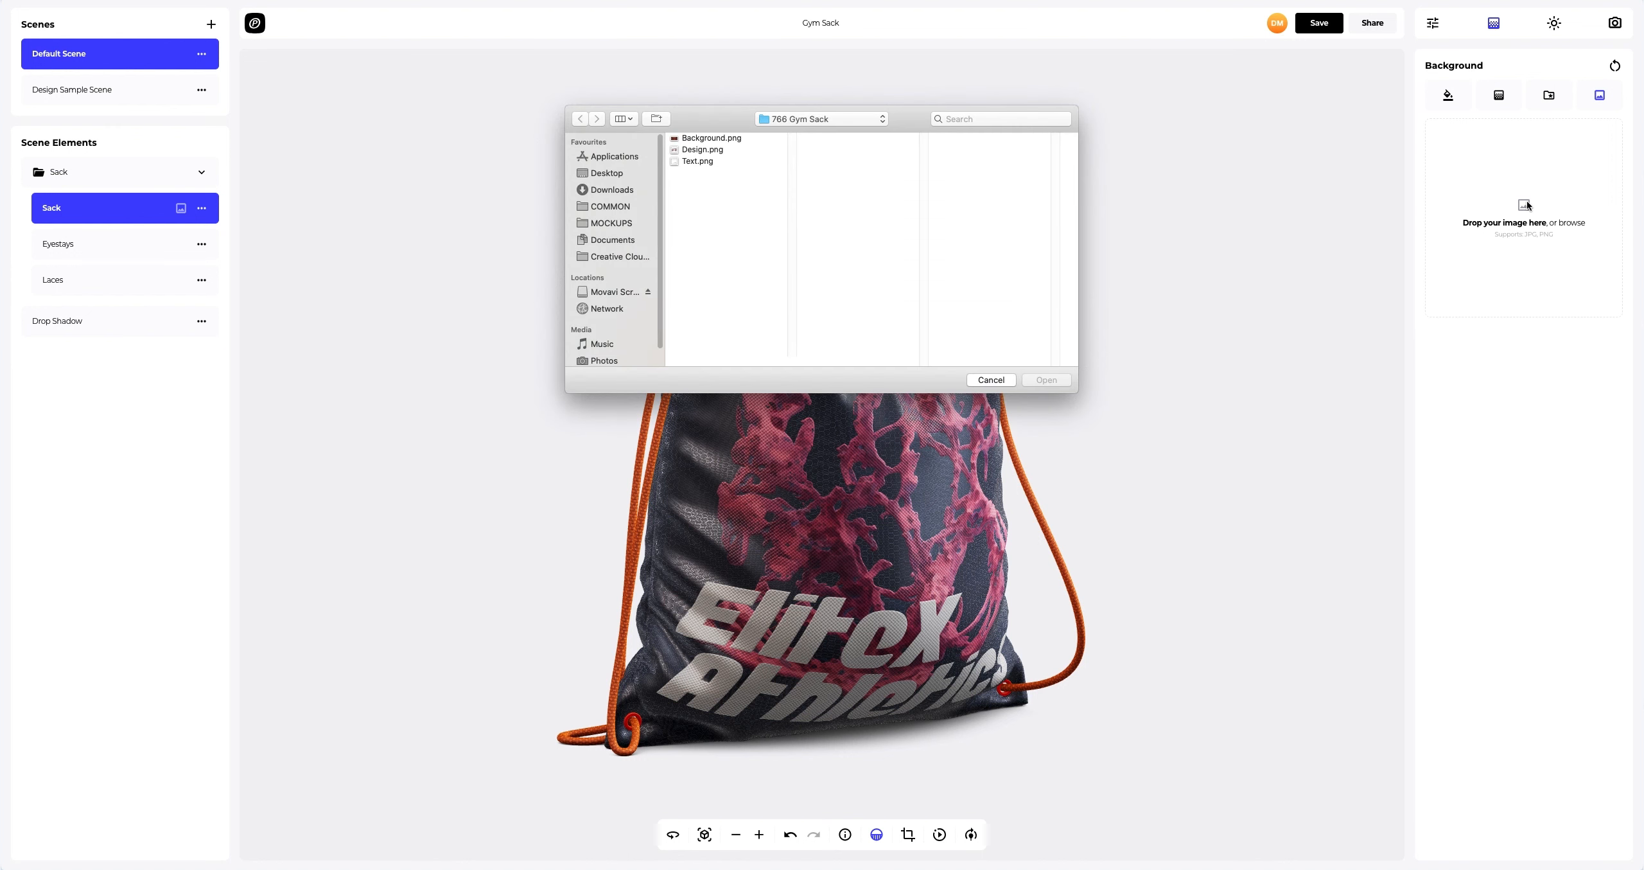
{"action": "left_click", "coordinate": [712, 138]}
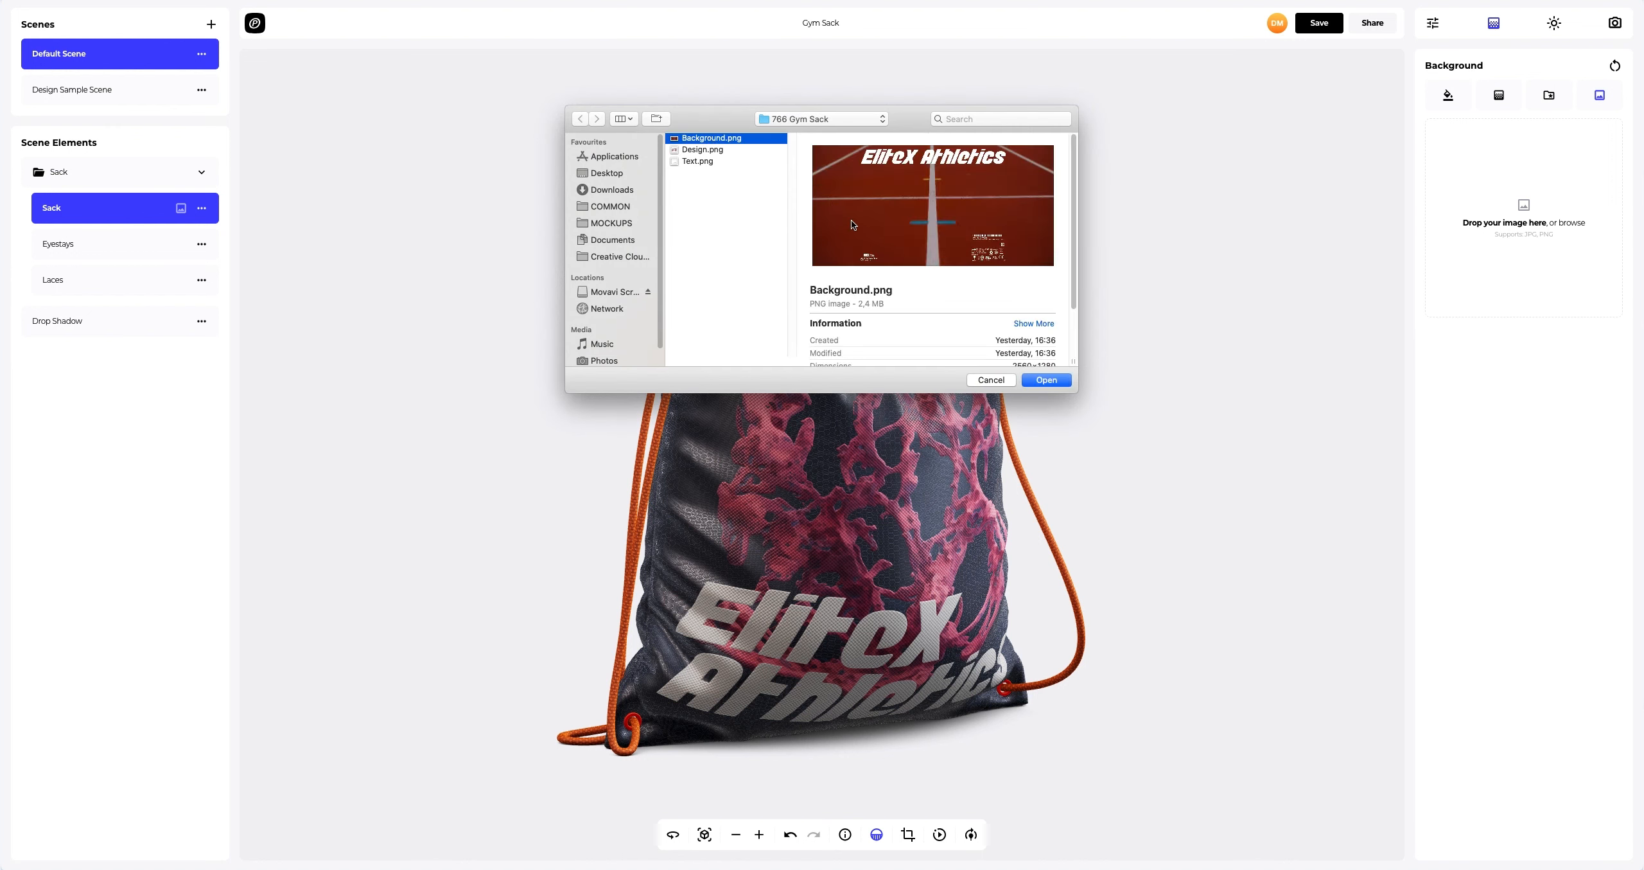
{"action": "left_click", "coordinate": [1046, 378]}
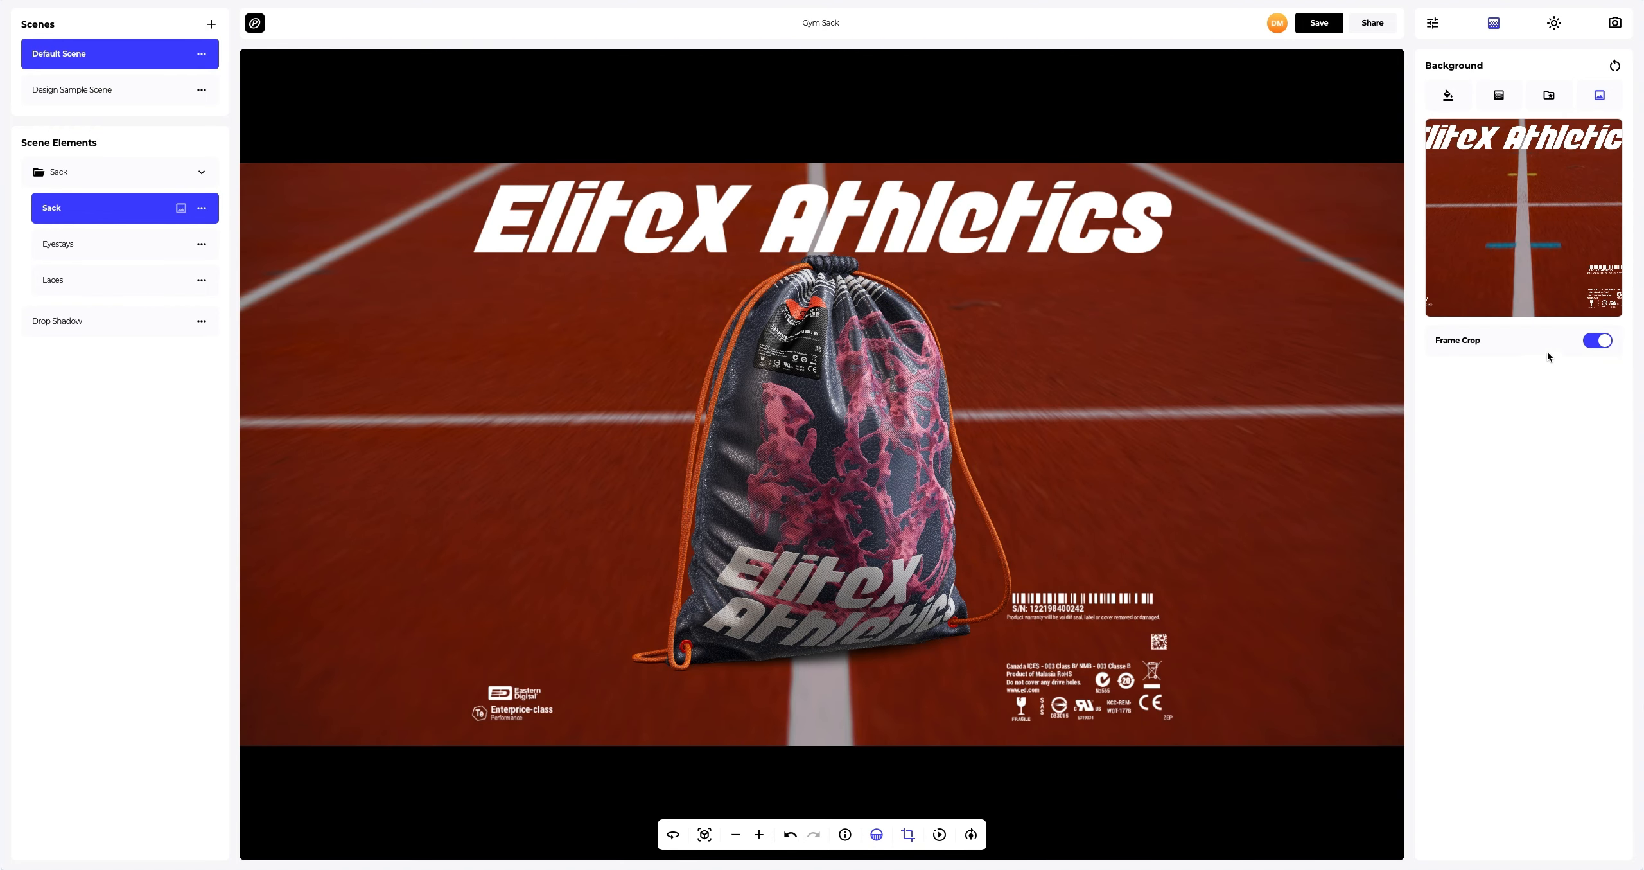
{"action": "left_click", "coordinate": [1597, 341]}
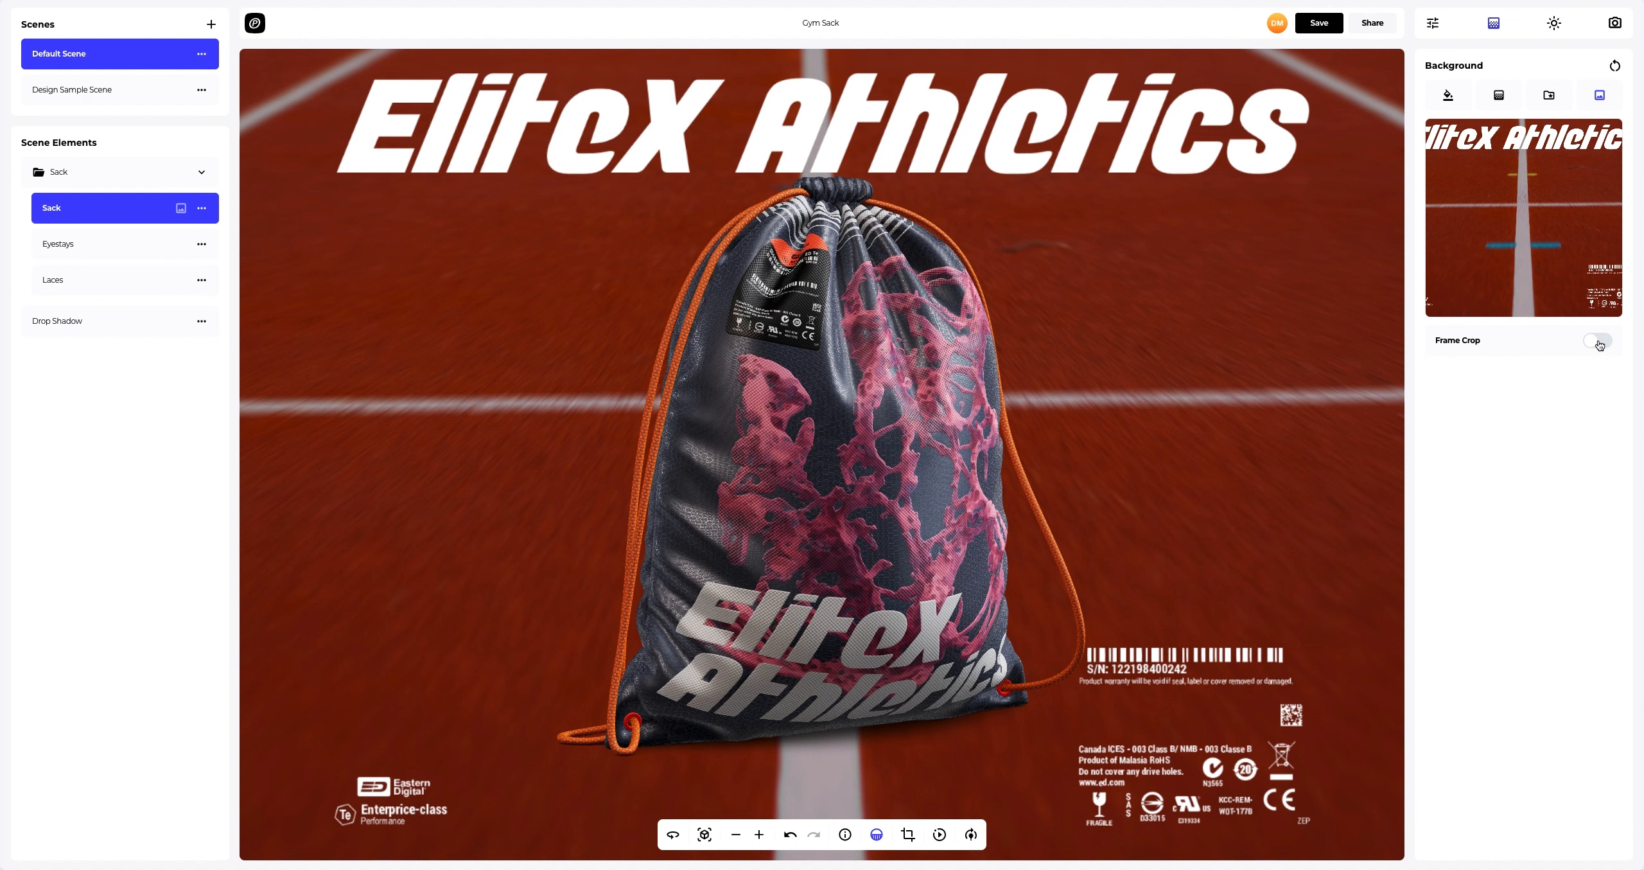
Set the spot light's horizontal rotation to -19.6, its color to #E89E8A and its intensity to 1.44.
{"action": "left_click", "coordinate": [1555, 25]}
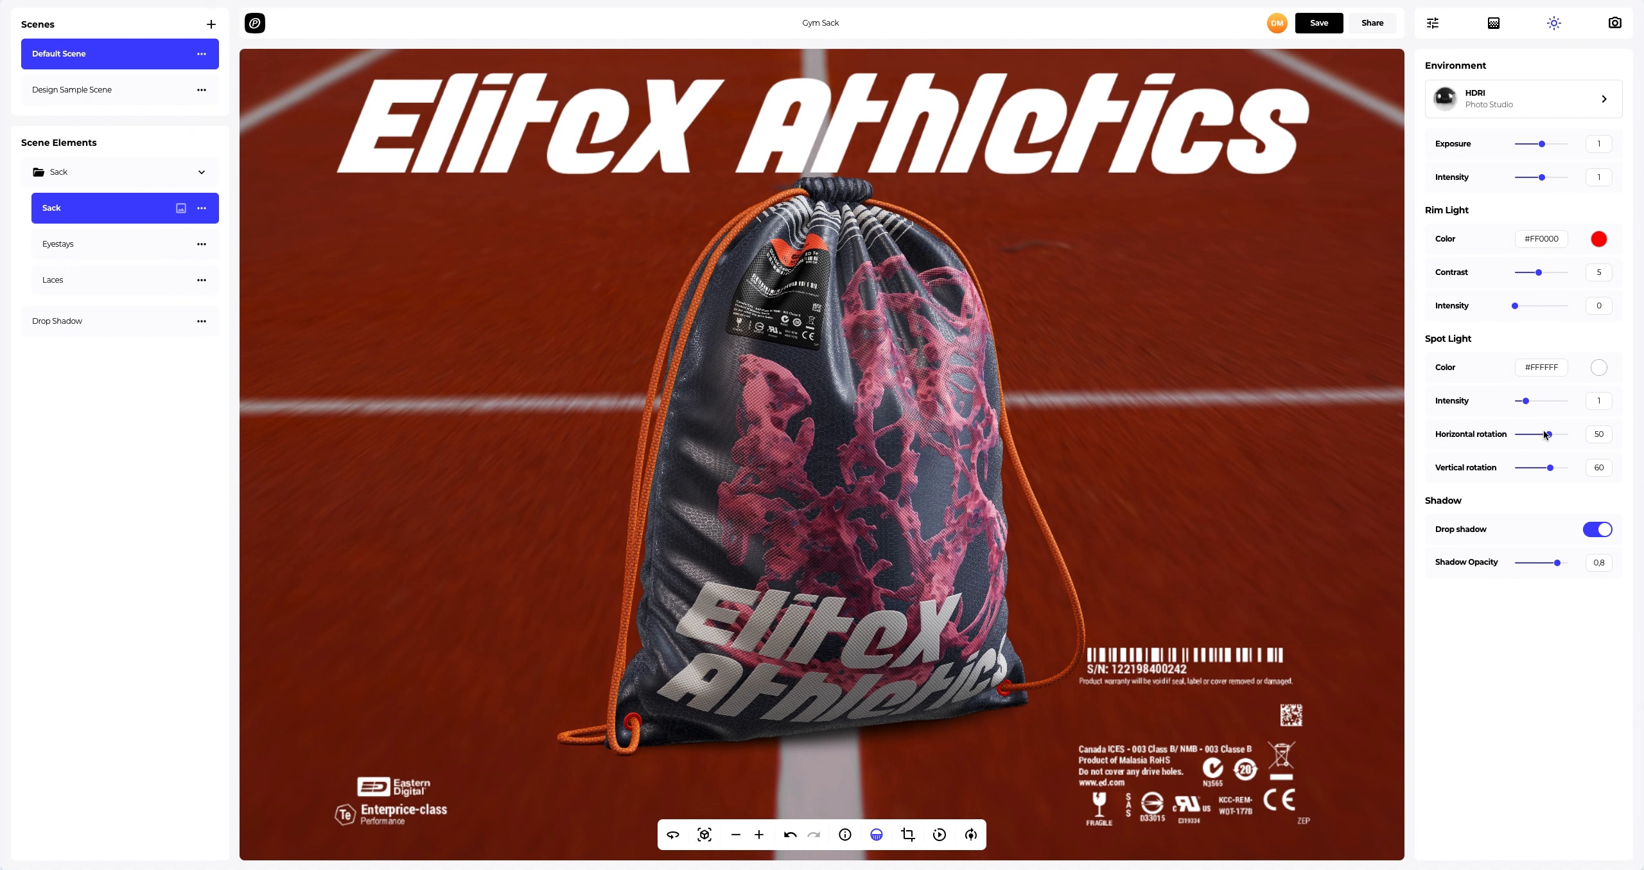
{"action": "mouse_move", "coordinate": [1544, 433]}
{"action": "left_mouse_down"}
{"action": "mouse_move", "coordinate": [1560, 438]}
{"action": "mouse_move", "coordinate": [1541, 438]}
{"action": "left_mouse_up"}
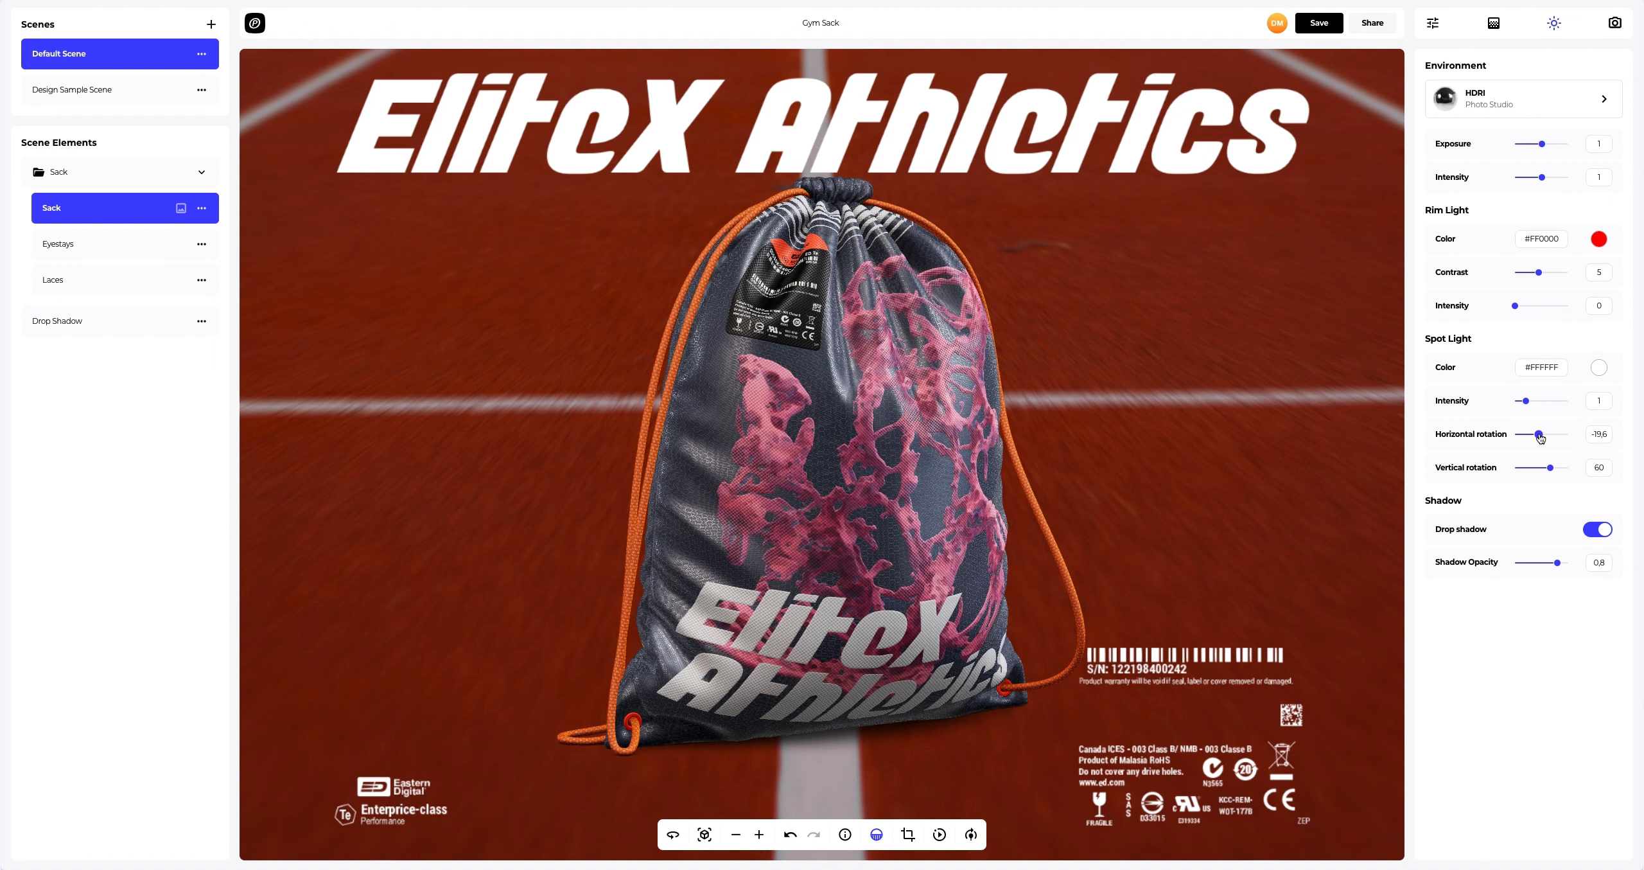
{"action": "left_click", "coordinate": [1600, 368]}
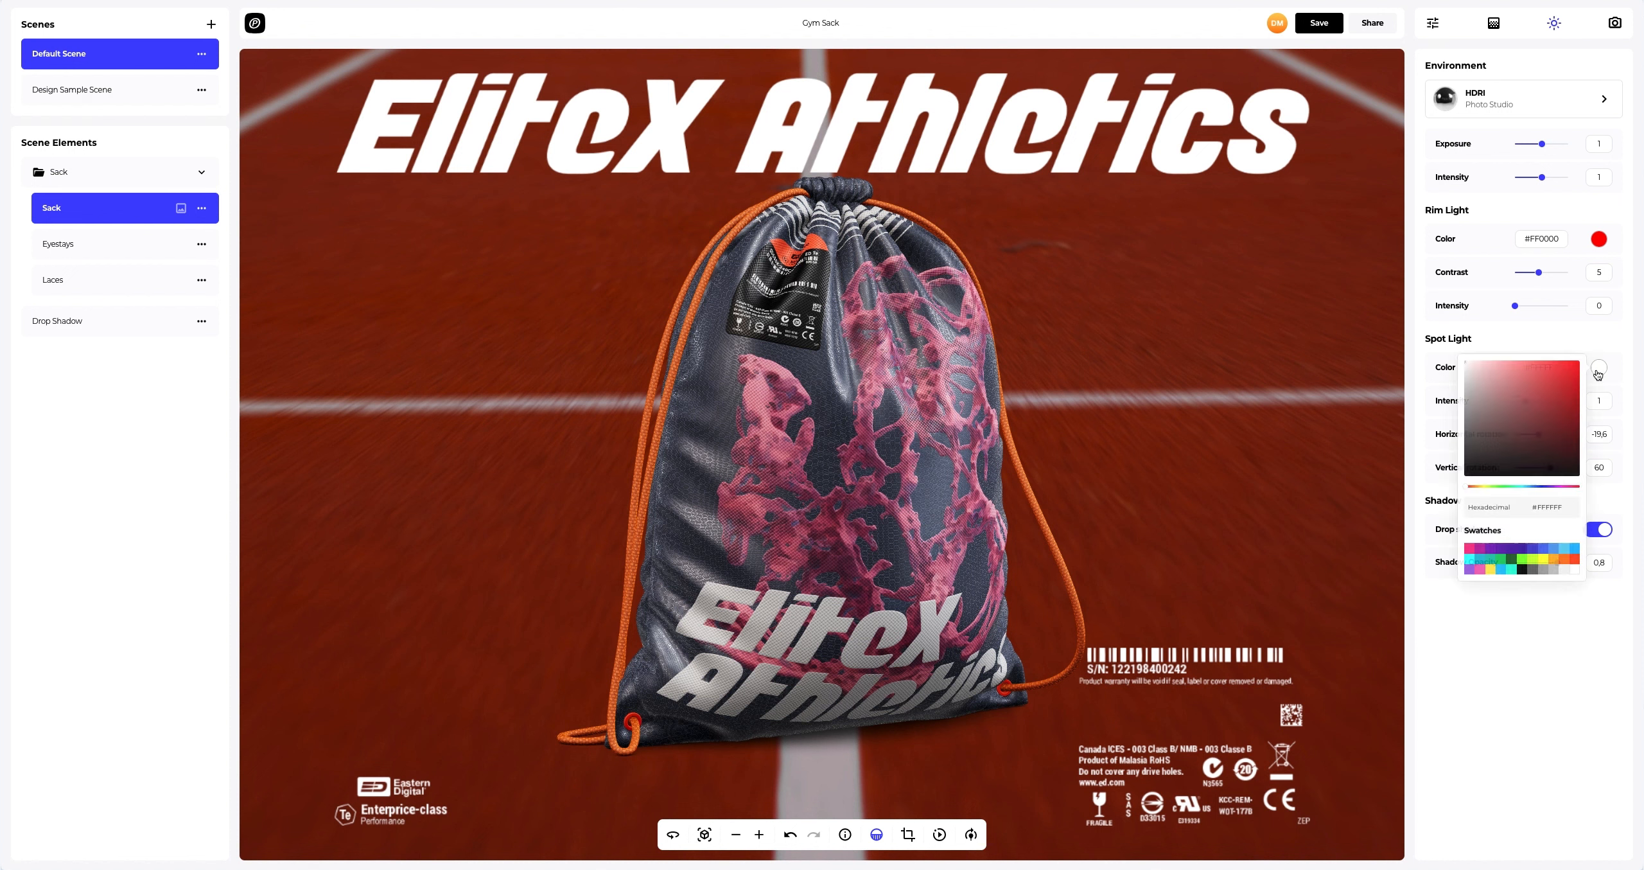
{"action": "left_click_drag", "start_coordinate": [1562, 507], "coordinate": [1532, 511]}
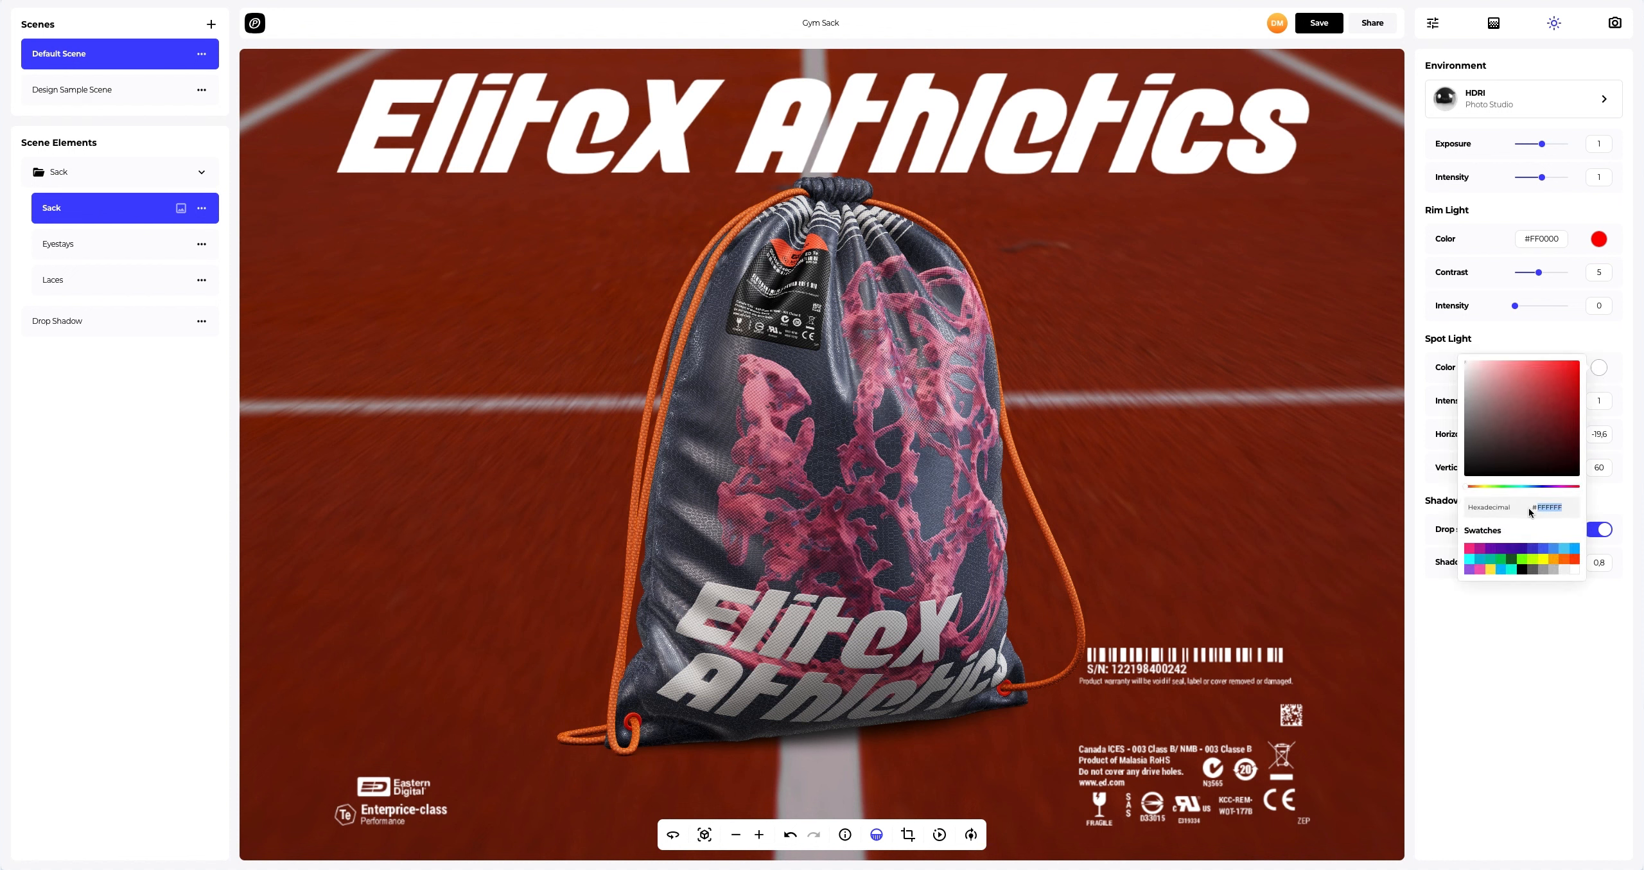
{"action": "type", "text": "E89E8A"}
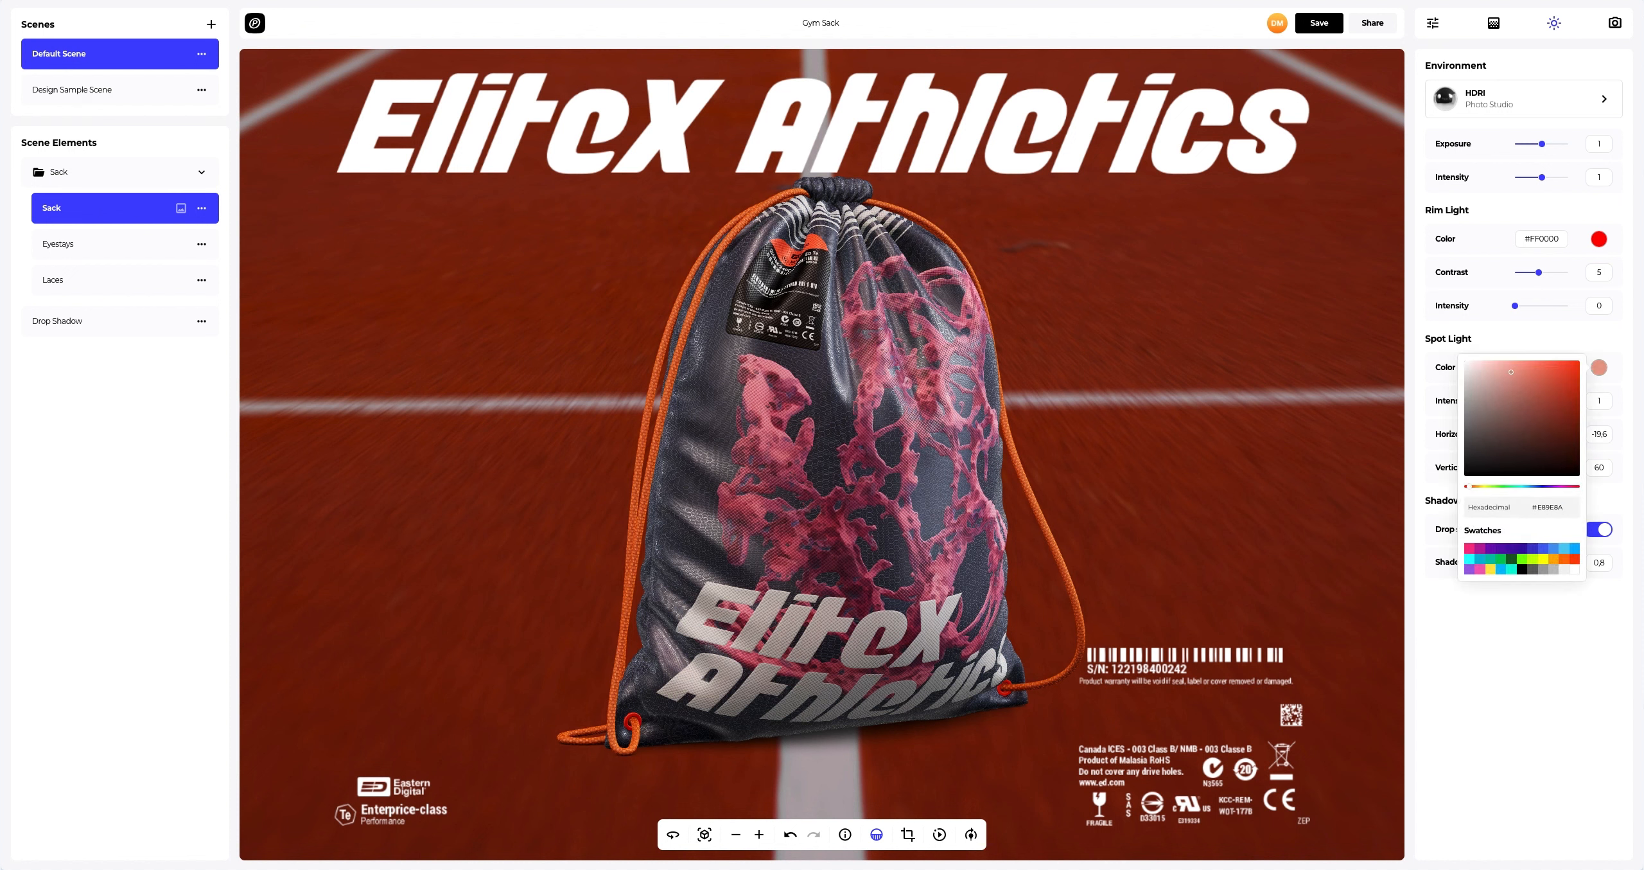
{"action": "left_click", "coordinate": [1413, 463]}
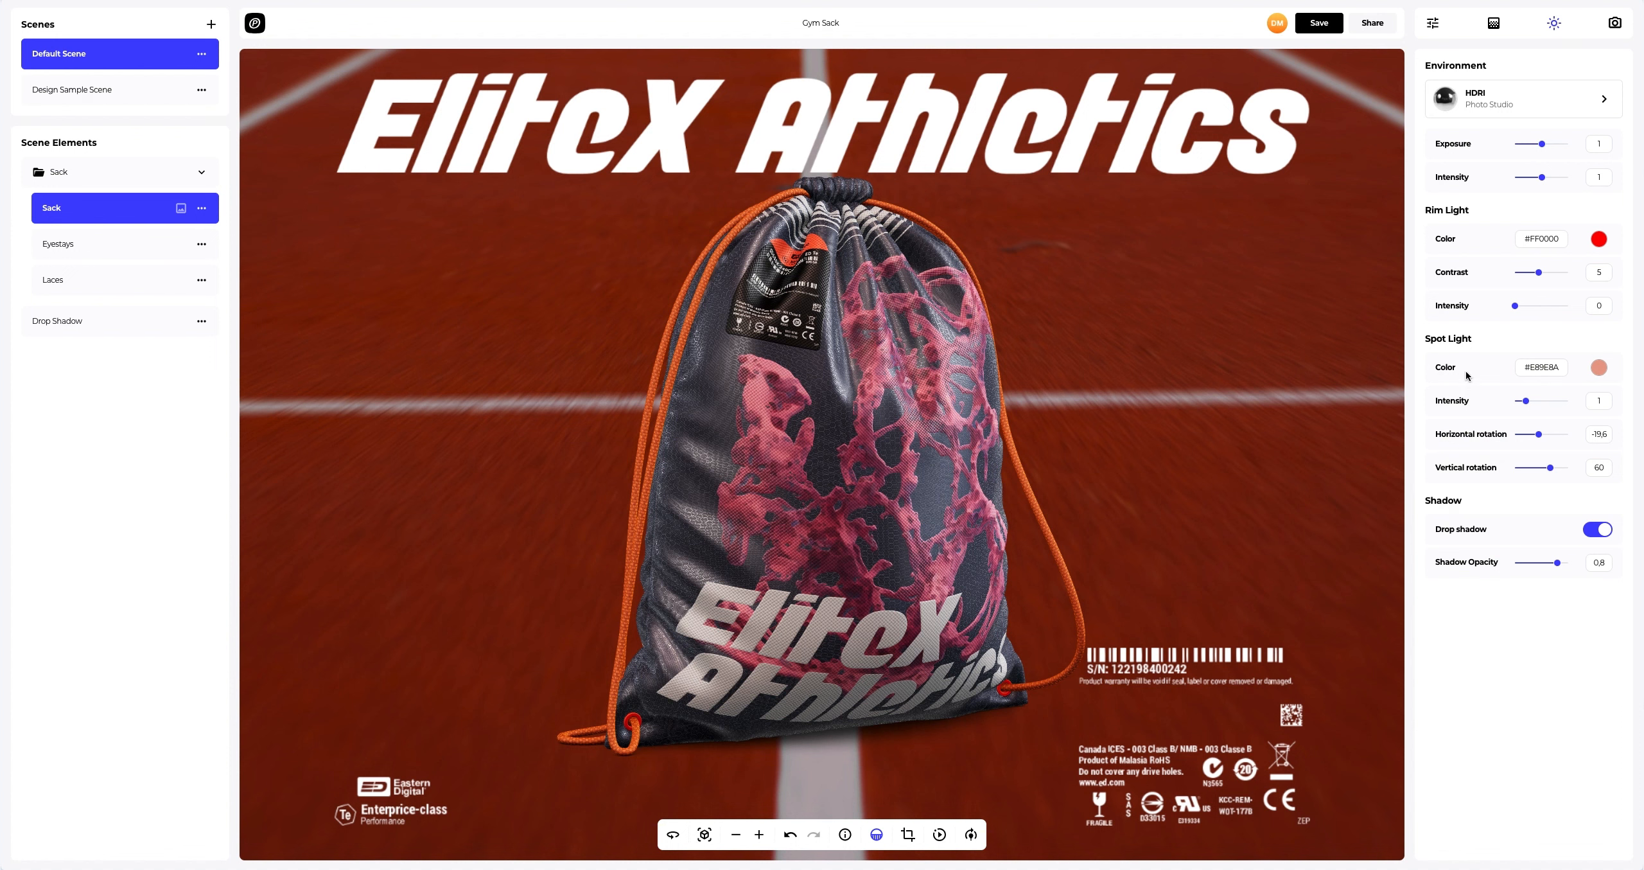
{"action": "left_click_drag", "start_coordinate": [1524, 398], "coordinate": [1532, 402]}
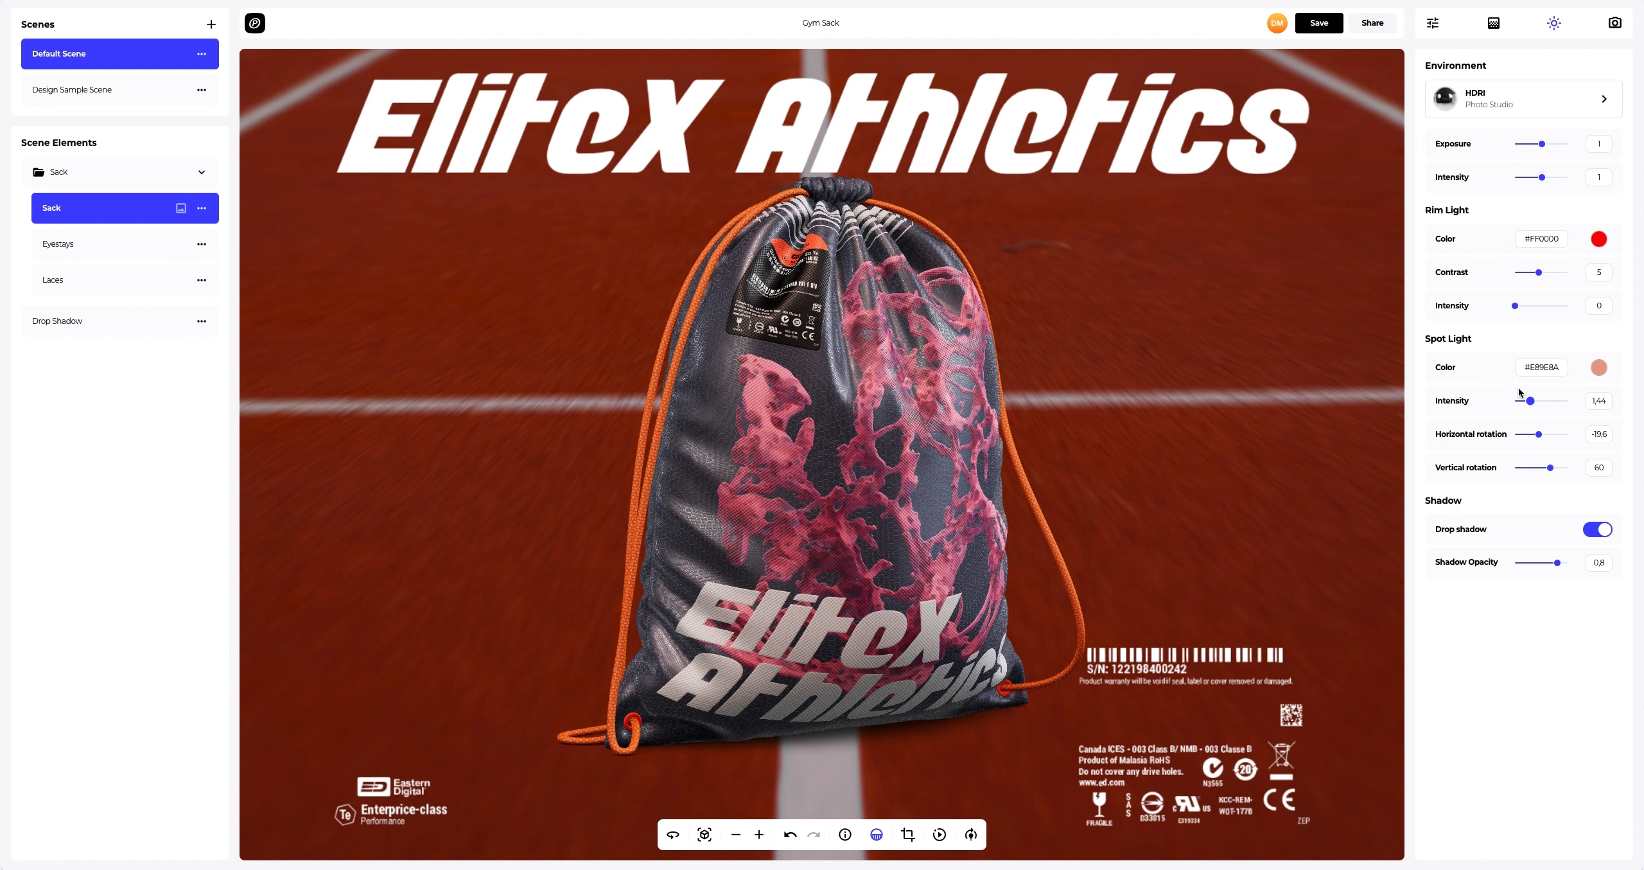
Set the rim light's intensity to 1.2 and its color to #601600.
{"action": "left_click_drag", "start_coordinate": [1515, 306], "coordinate": [1548, 315]}
{"action": "left_click", "coordinate": [1598, 239]}
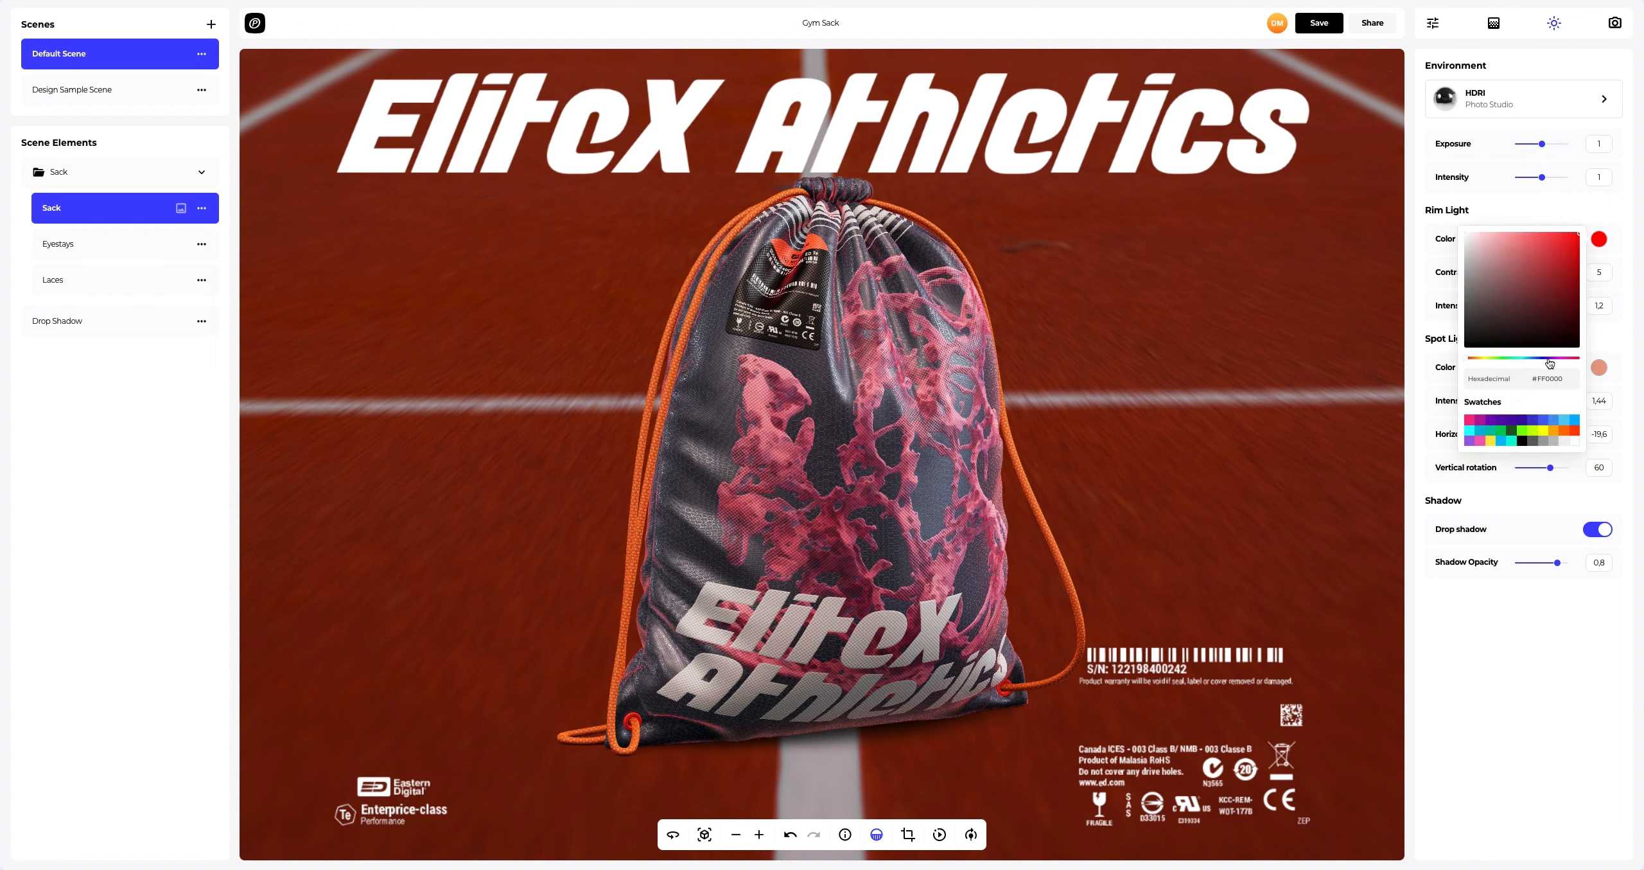
{"action": "left_click_drag", "start_coordinate": [1565, 378], "coordinate": [1526, 381]}
{"action": "type", "text": "601600"}
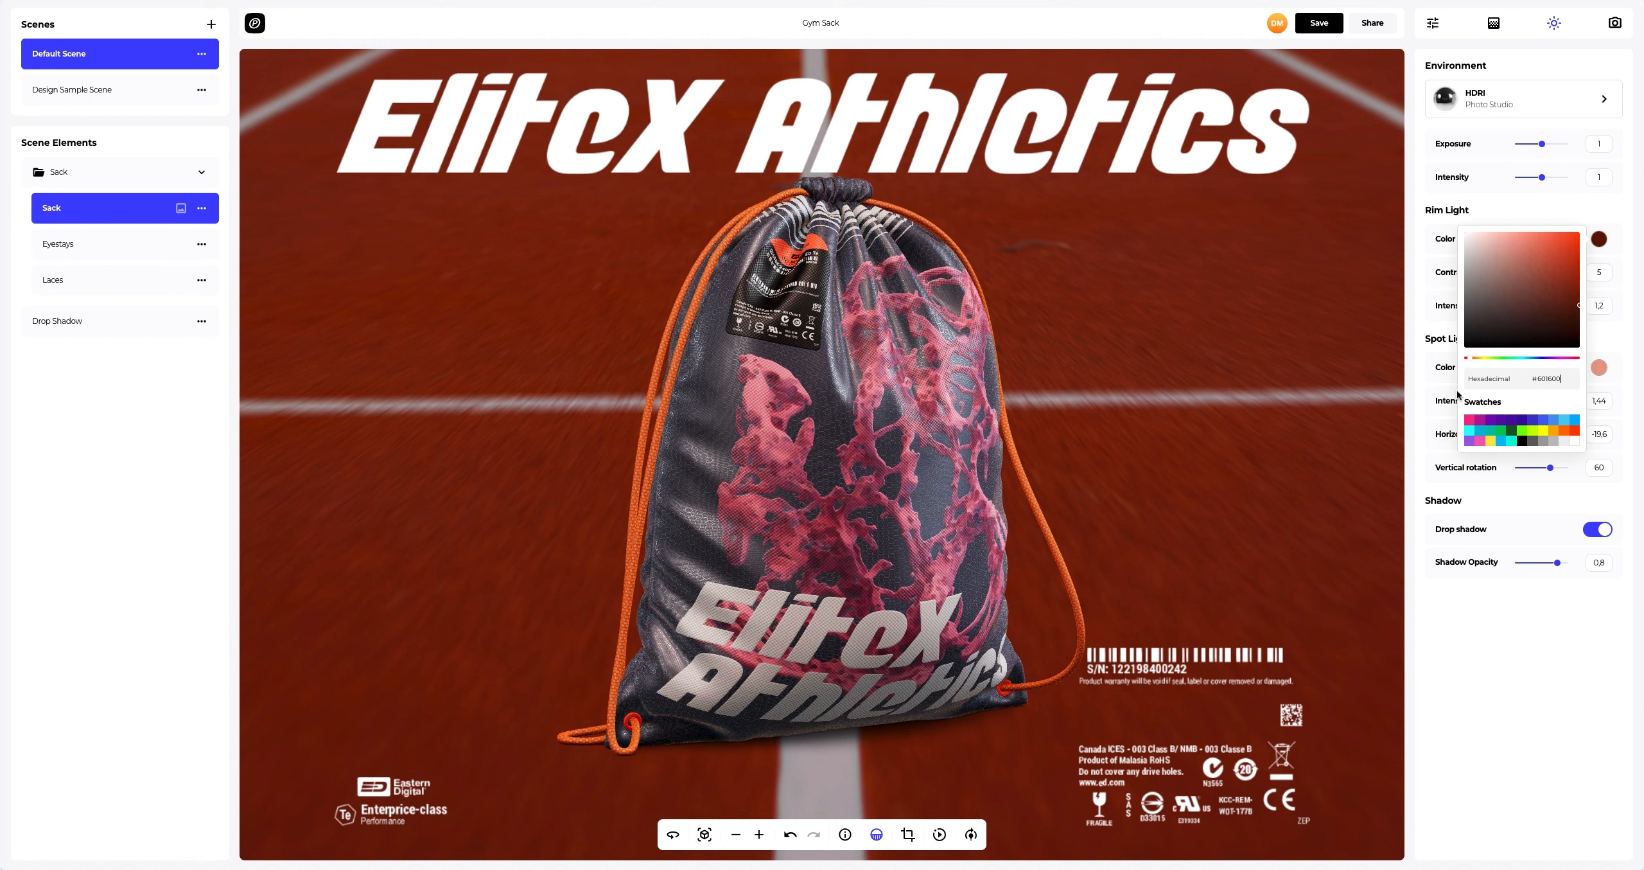
{"action": "left_click", "coordinate": [1421, 397]}
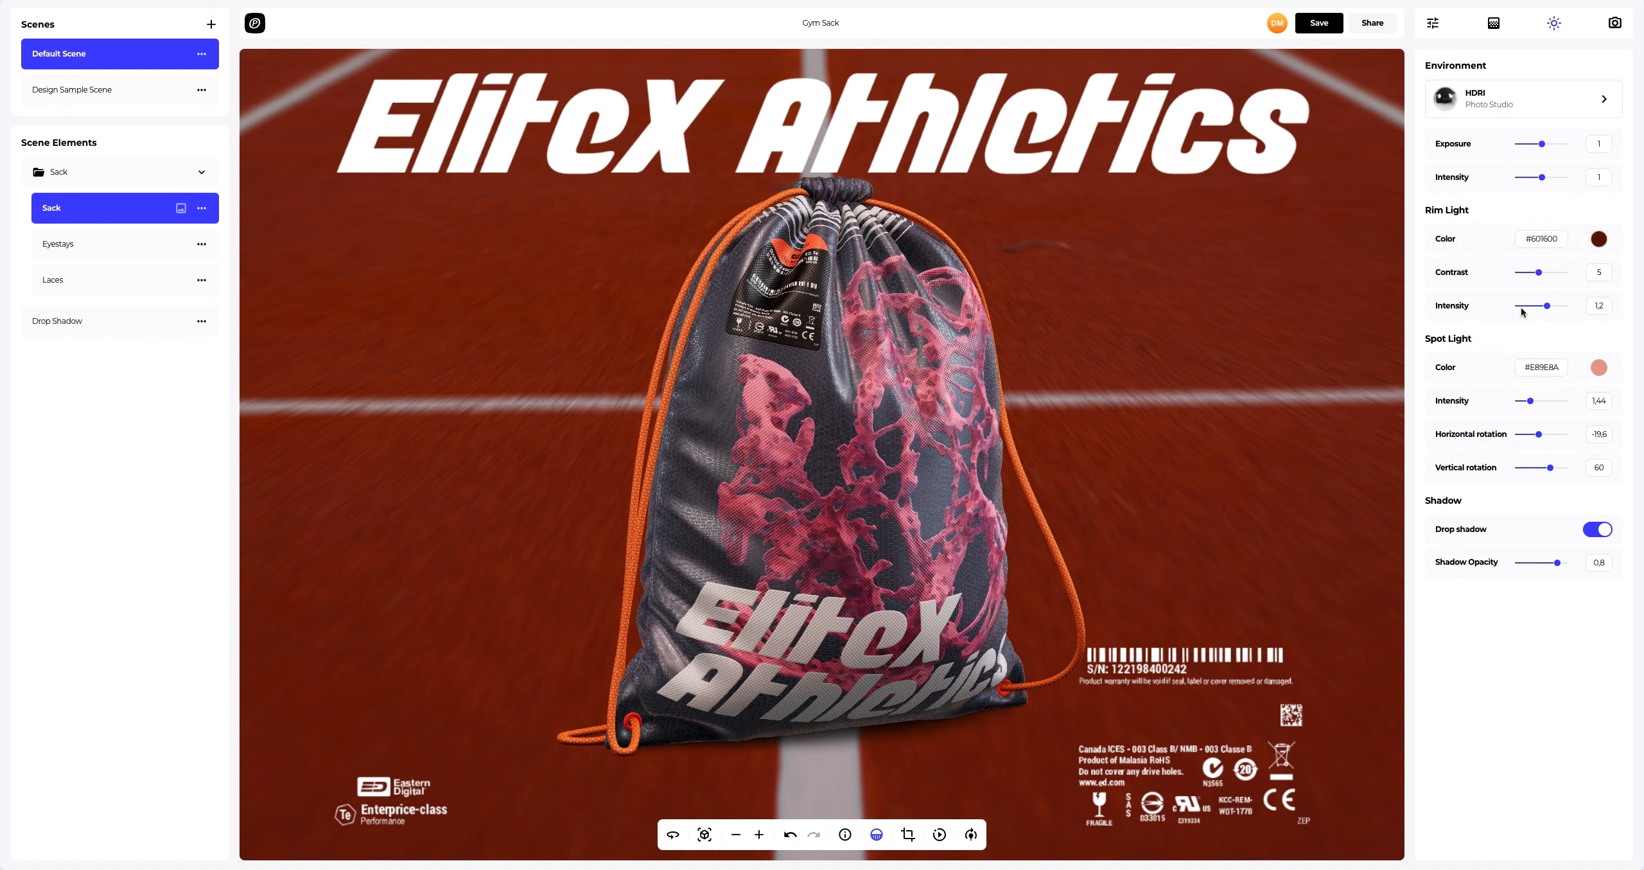
Set the rim light's intensity to 0.63 and rotate the environment lighting around the sack.
{"action": "left_click_drag", "start_coordinate": [1547, 307], "coordinate": [1534, 310]}
{"action": "left_click", "coordinate": [973, 836]}
{"action": "left_click_drag", "start_coordinate": [973, 798], "coordinate": [1009, 799]}
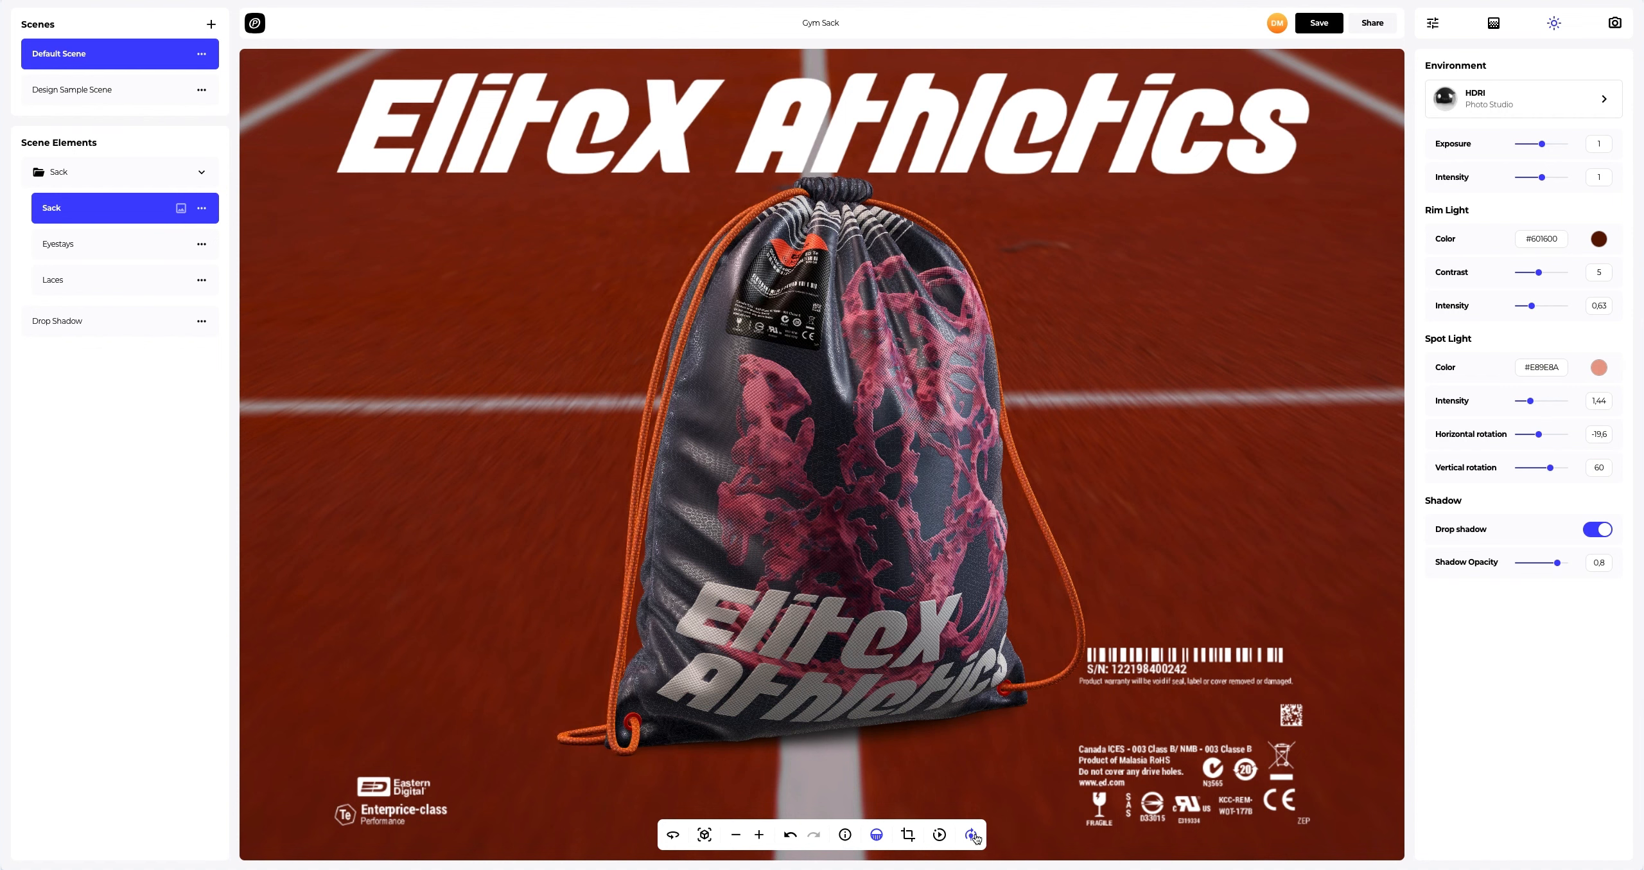
Stop the animated preview of the sack and save the project.
{"action": "mouse_move", "coordinate": [941, 834]}
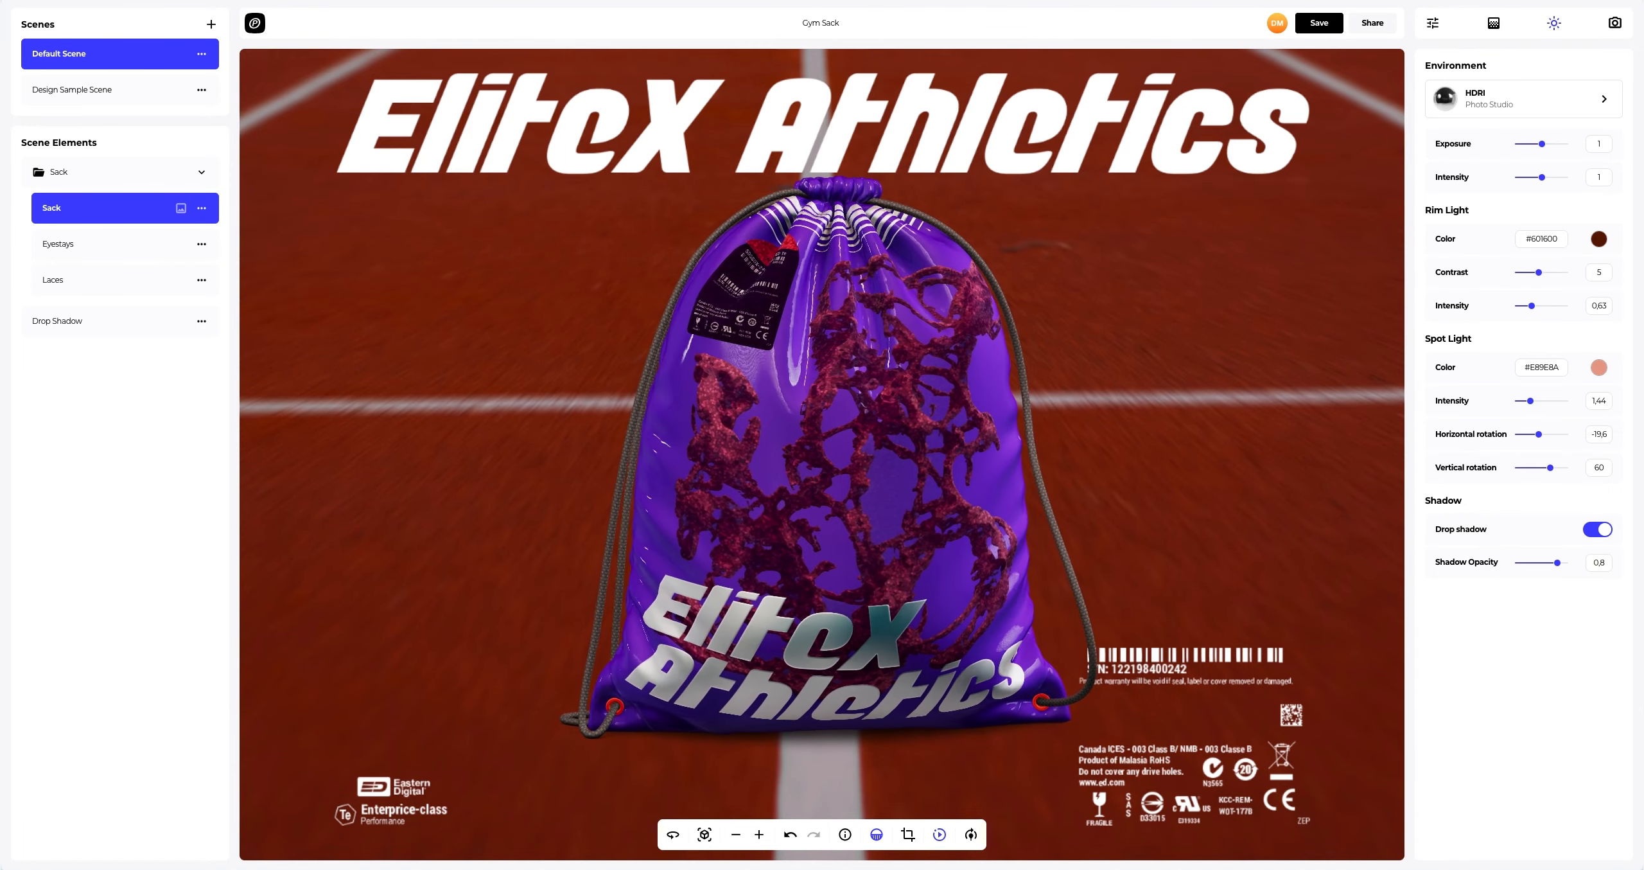
{"action": "left_click", "coordinate": [939, 834]}
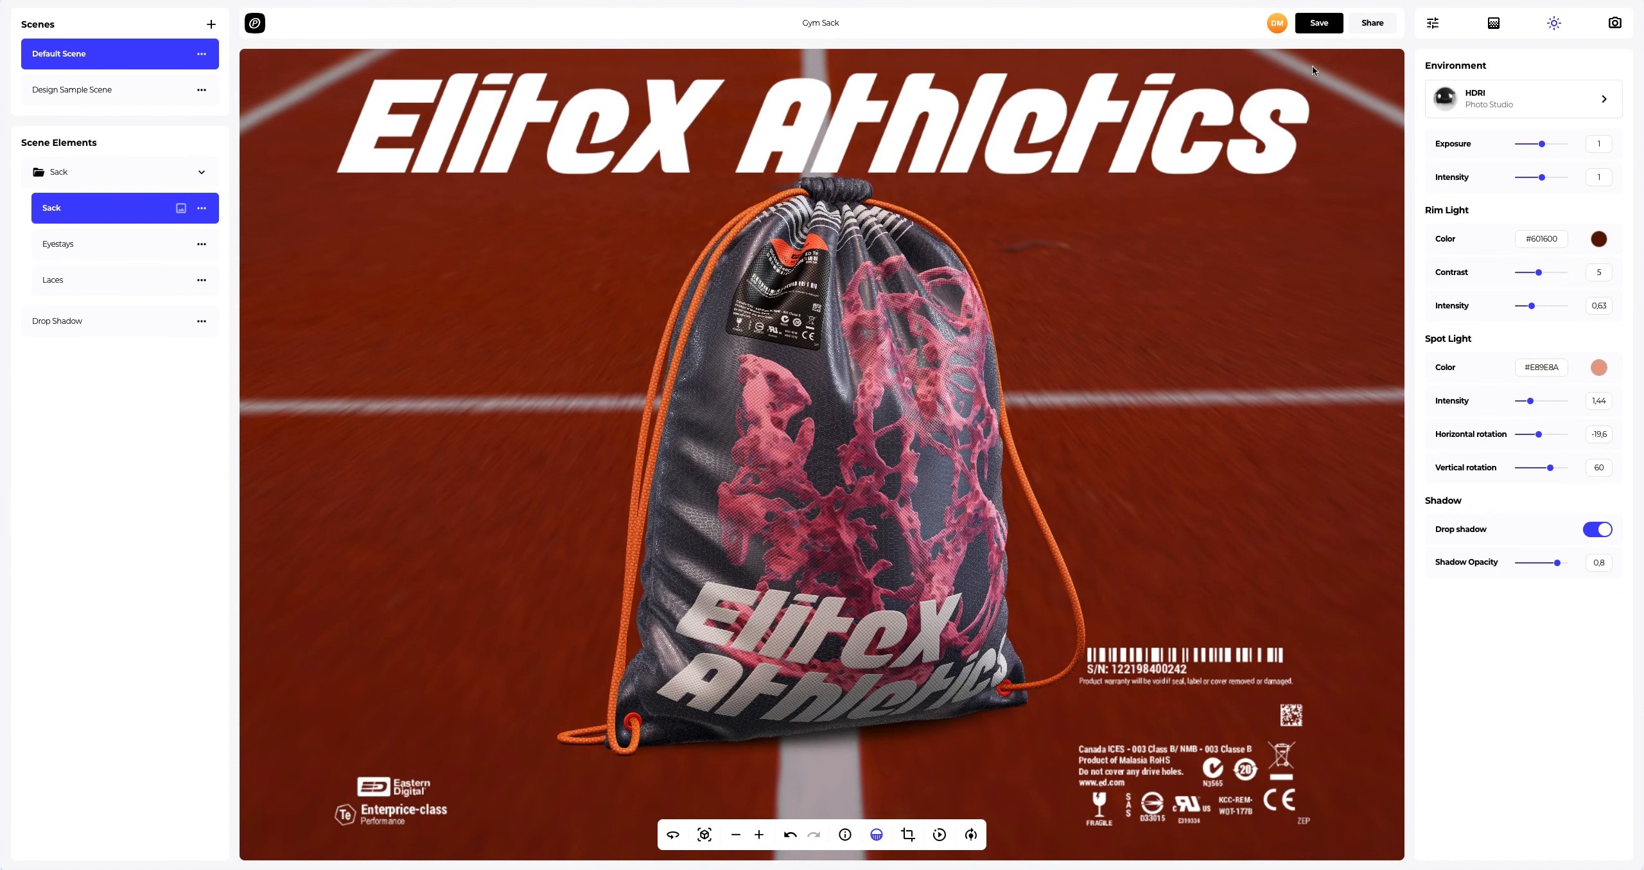
{"action": "left_click", "coordinate": [1326, 28]}
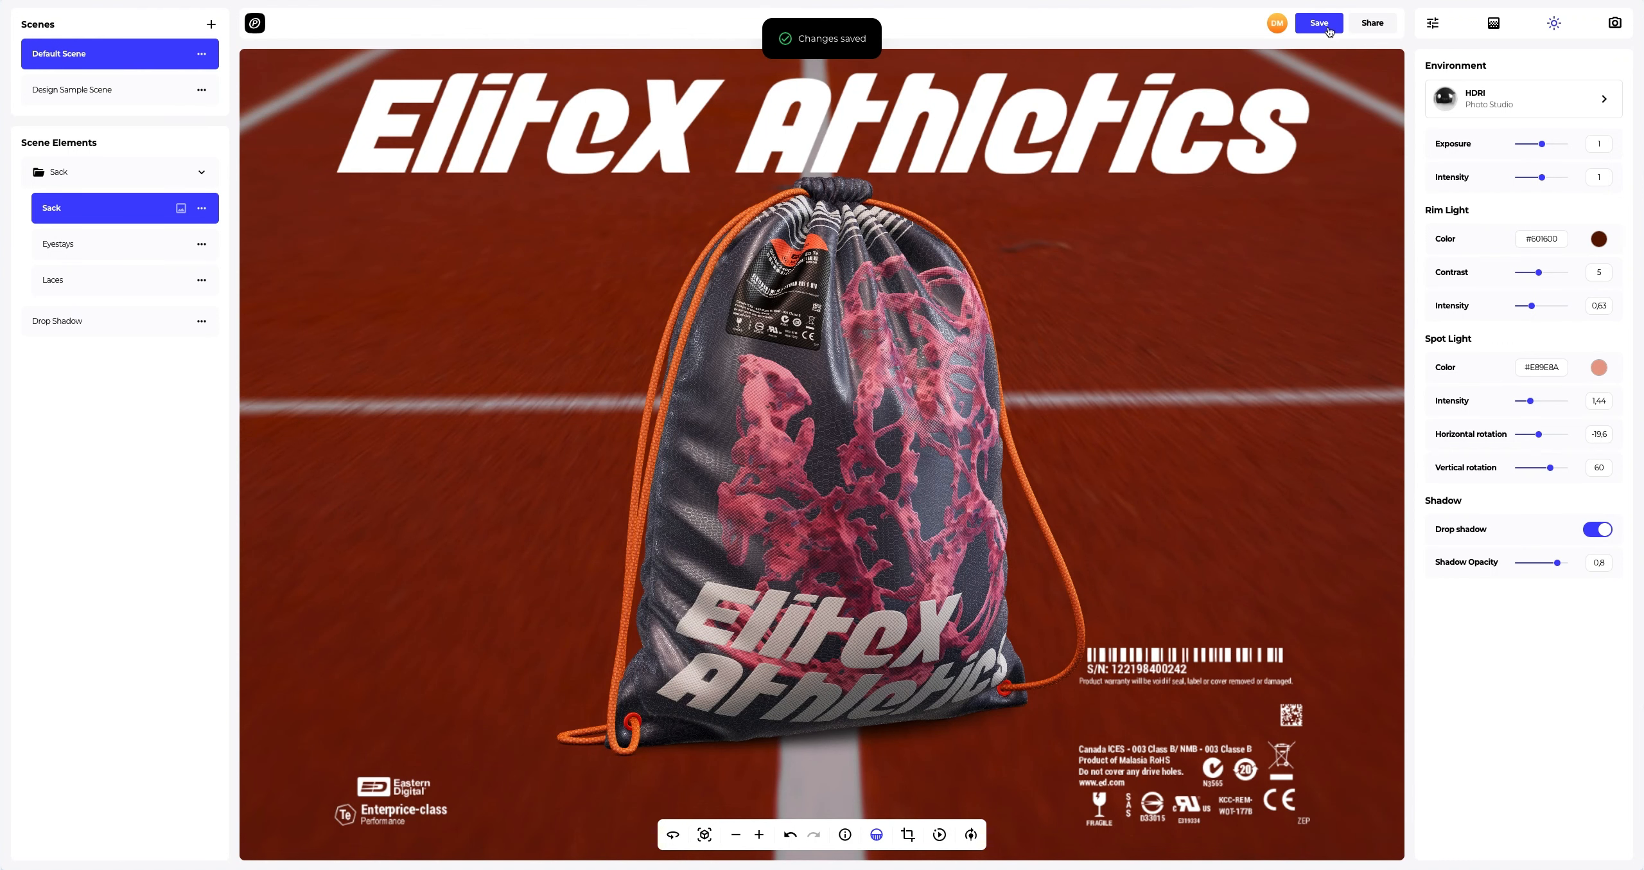
Show the sack scene in the full-screen view and enable public access in the project's sharing options.
{"action": "left_click", "coordinate": [1370, 23]}
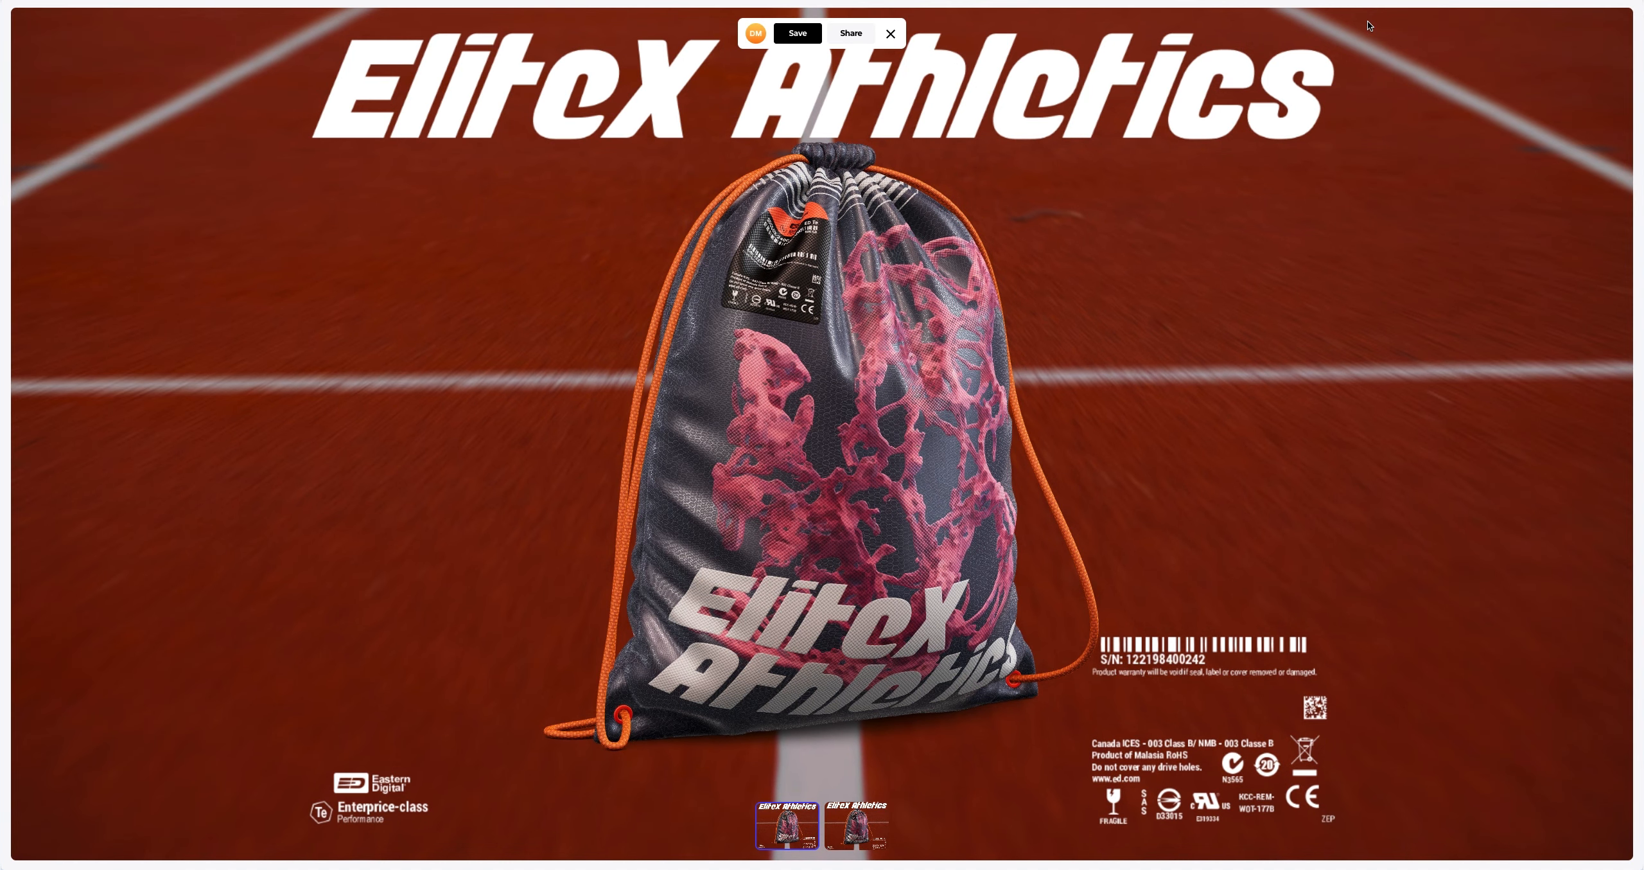
{"action": "left_click", "coordinate": [847, 34]}
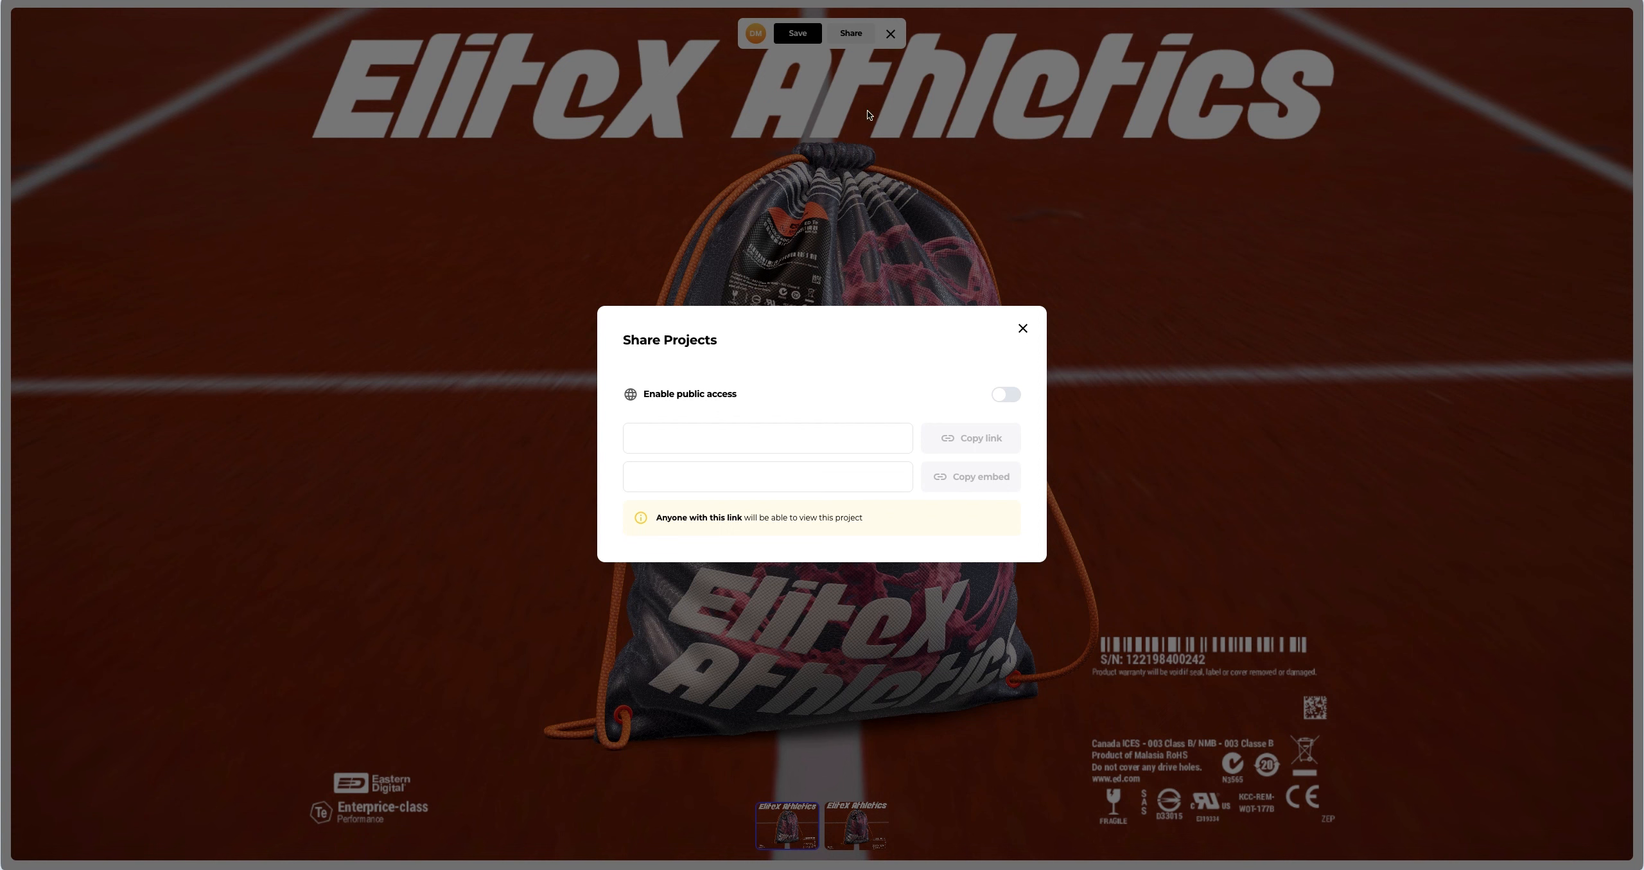
{"action": "left_click", "coordinate": [1000, 394]}
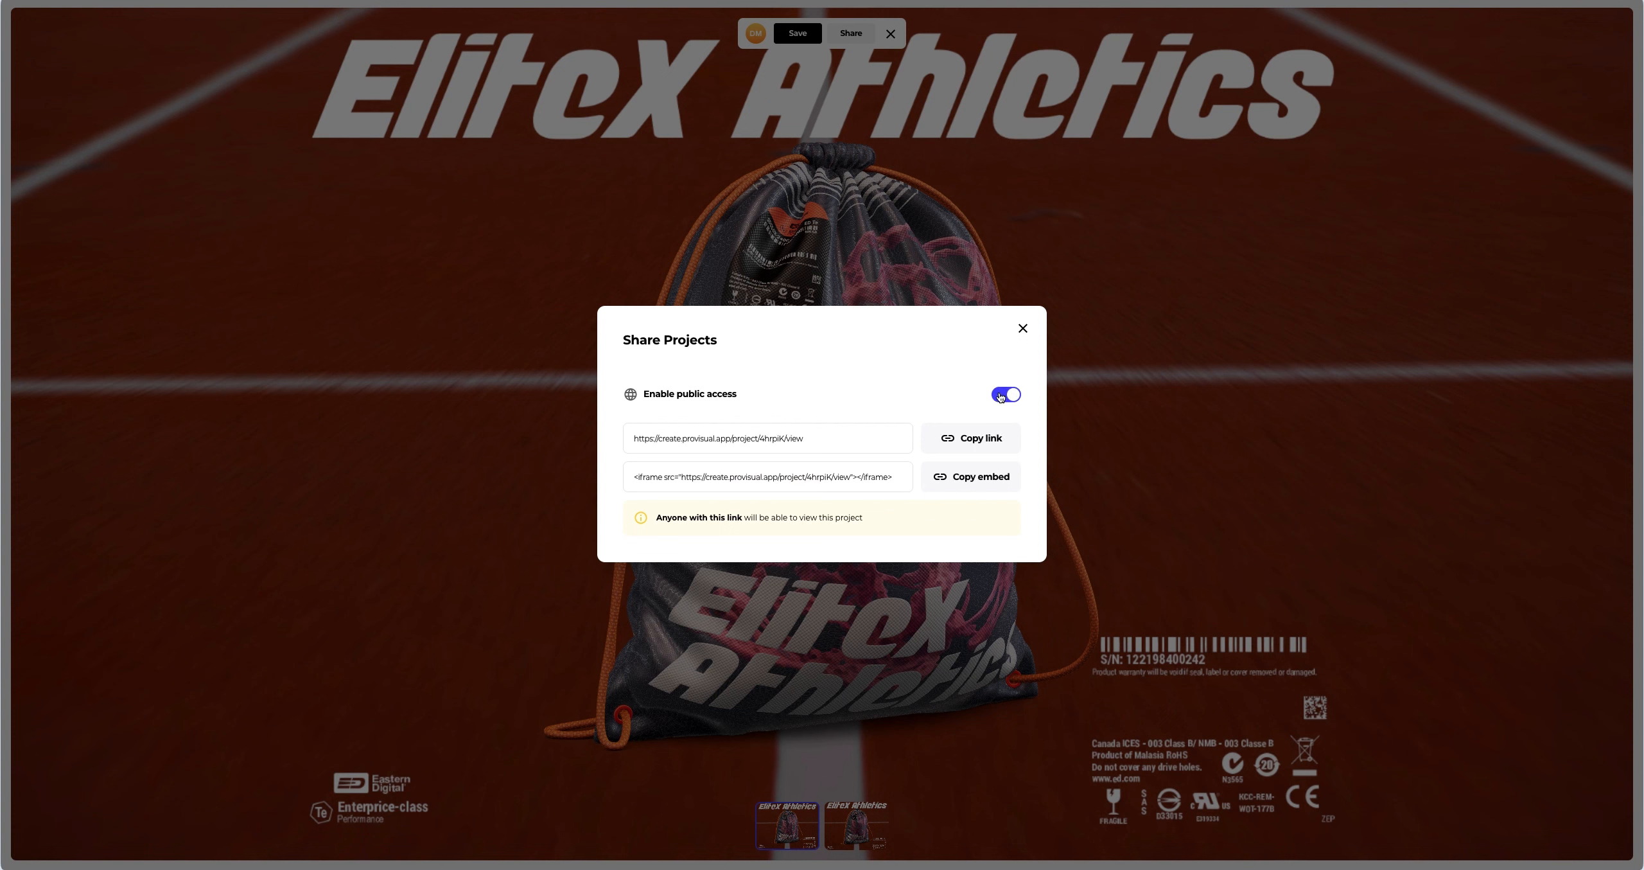